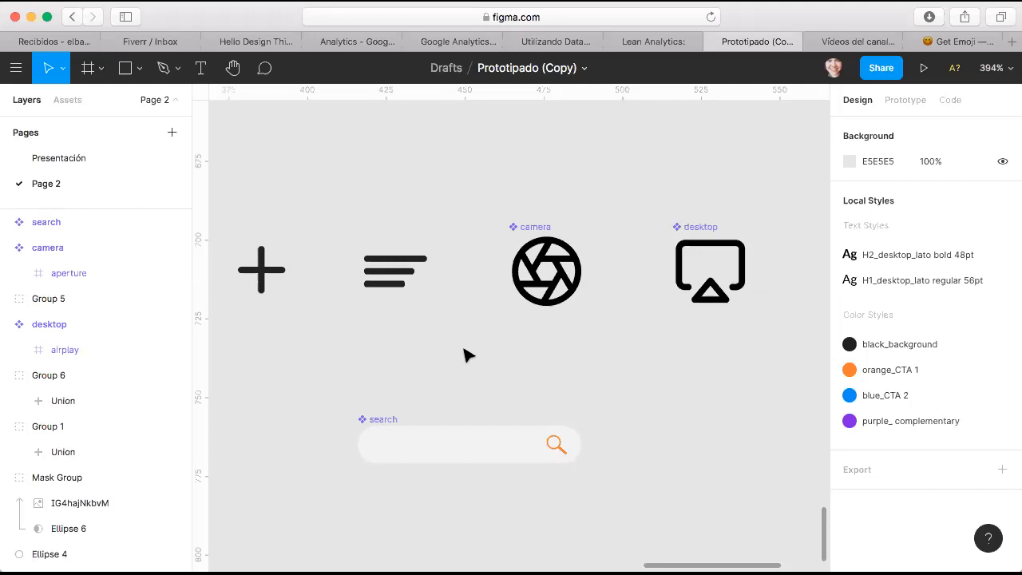
Examine the camera and desktop icon components and compare them with the three-line and plus icons
{"action": "scroll", "coordinate": [468, 355], "scroll_direction": "down", "scroll_amount": 2}
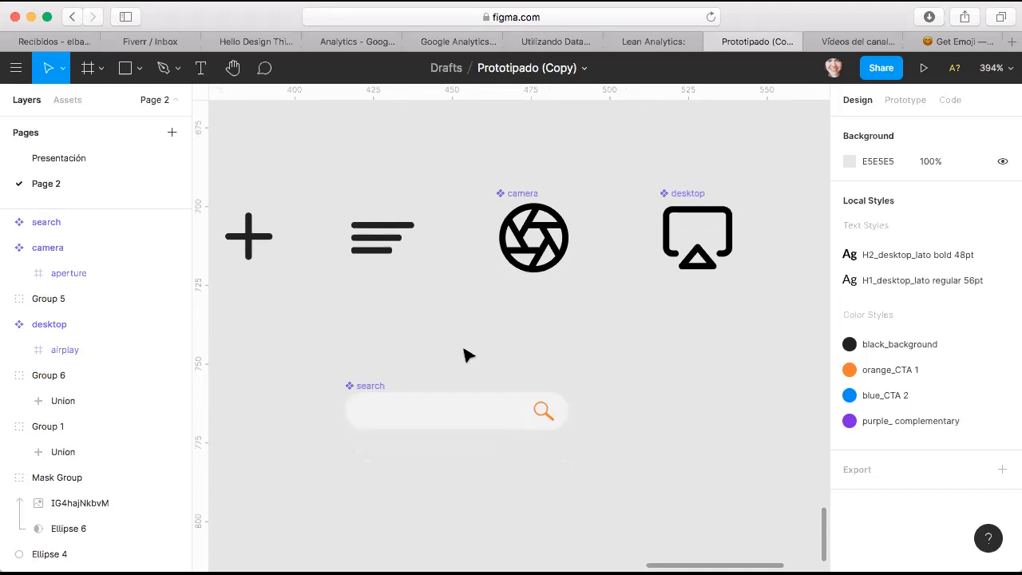
{"action": "scroll", "coordinate": [468, 355], "scroll_direction": "up", "scroll_amount": 5}
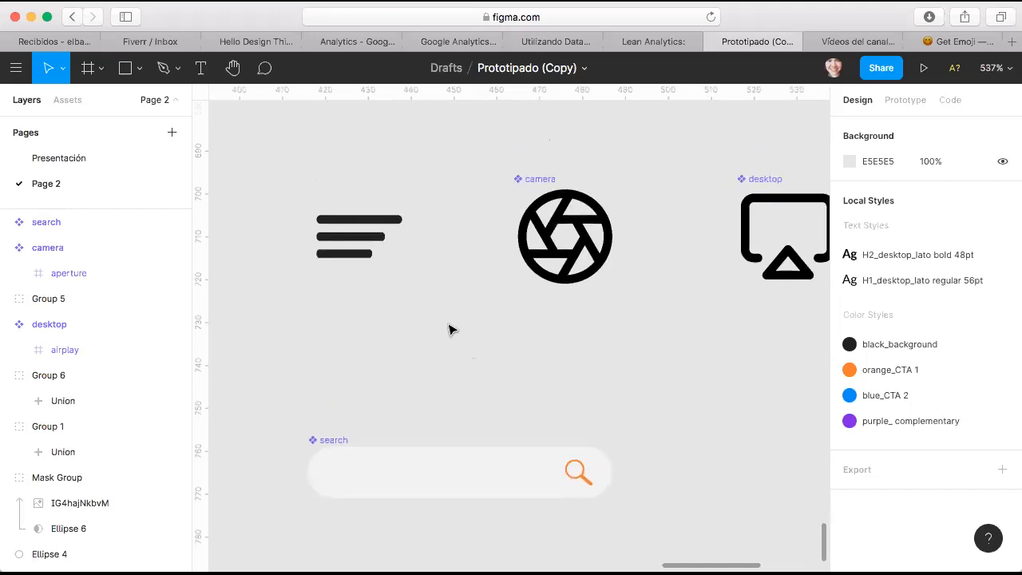
{"action": "scroll", "coordinate": [450, 330], "scroll_direction": "left", "scroll_amount": 3}
{"action": "scroll", "coordinate": [449, 329], "scroll_direction": "right", "scroll_amount": 2}
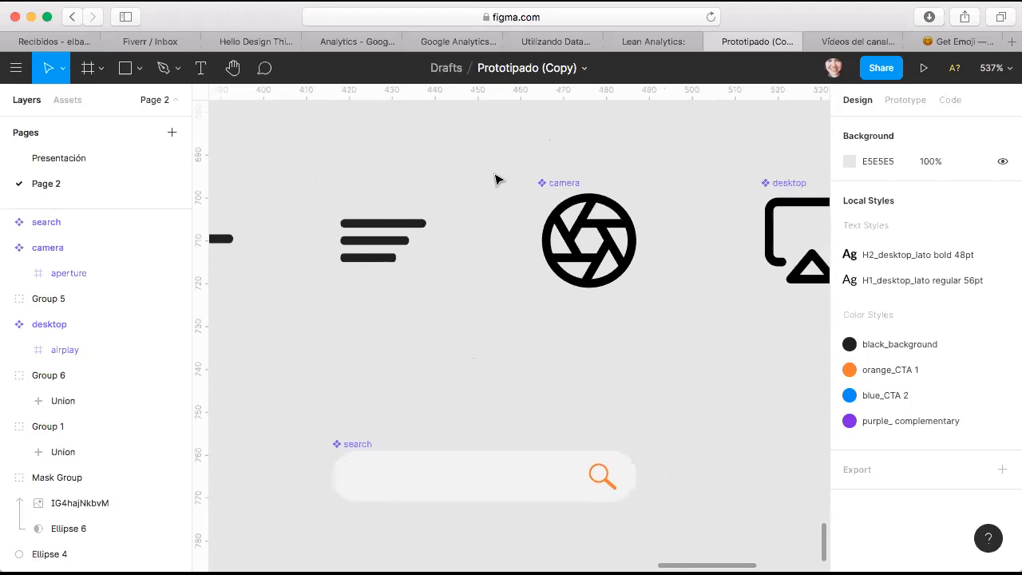
{"action": "scroll", "coordinate": [555, 156], "scroll_direction": "down", "scroll_amount": 2}
{"action": "scroll", "coordinate": [555, 156], "scroll_direction": "right", "scroll_amount": 1}
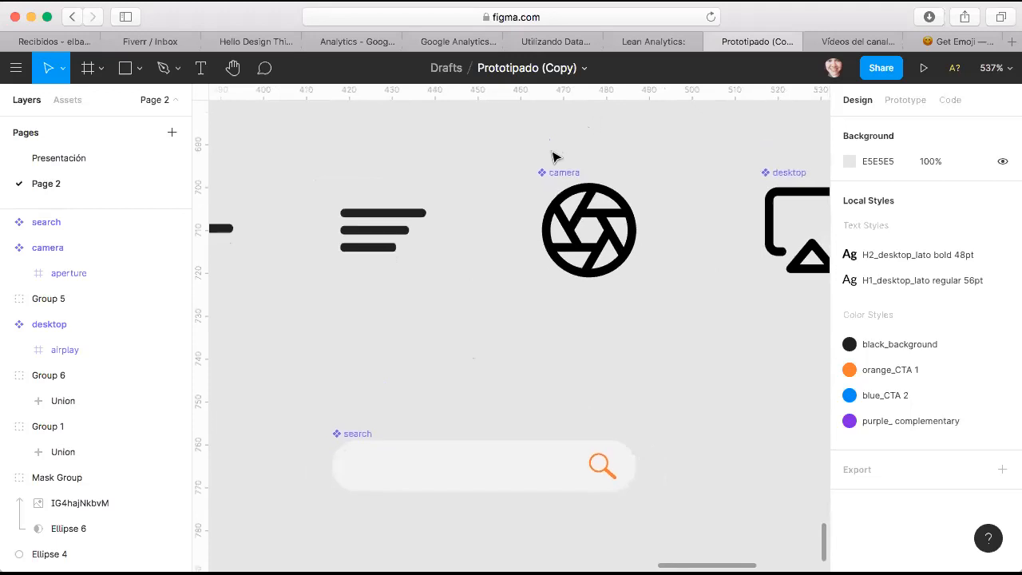
{"action": "left_click", "coordinate": [553, 170]}
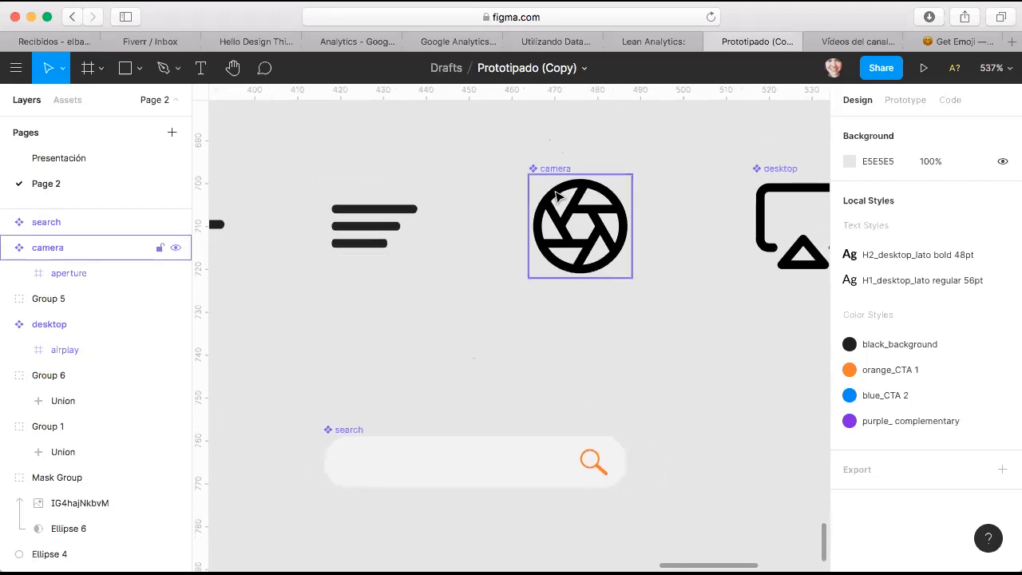
{"action": "left_click", "coordinate": [557, 196]}
{"action": "scroll", "coordinate": [551, 198], "scroll_direction": "right", "scroll_amount": 3}
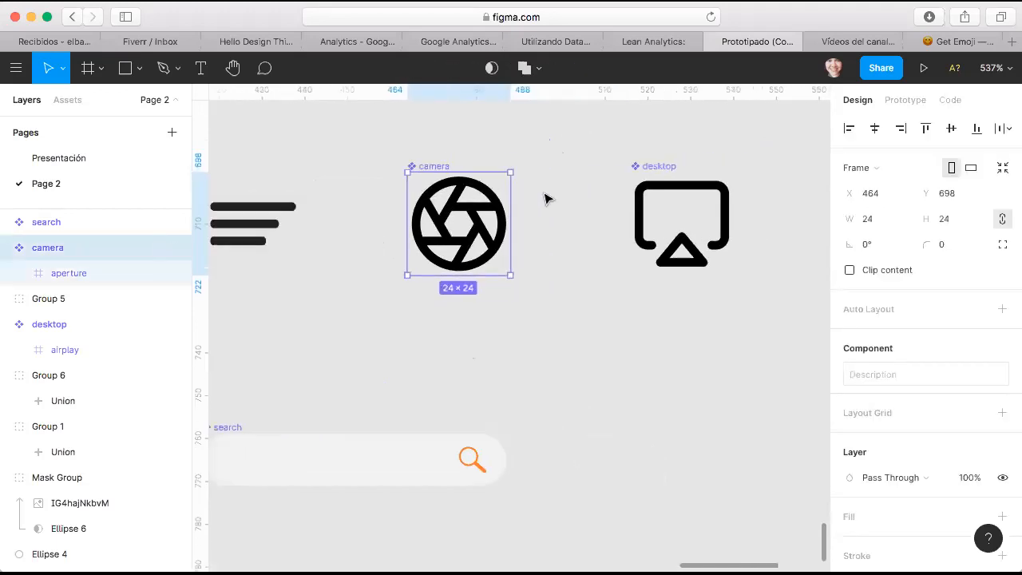
{"action": "left_click", "coordinate": [657, 214]}
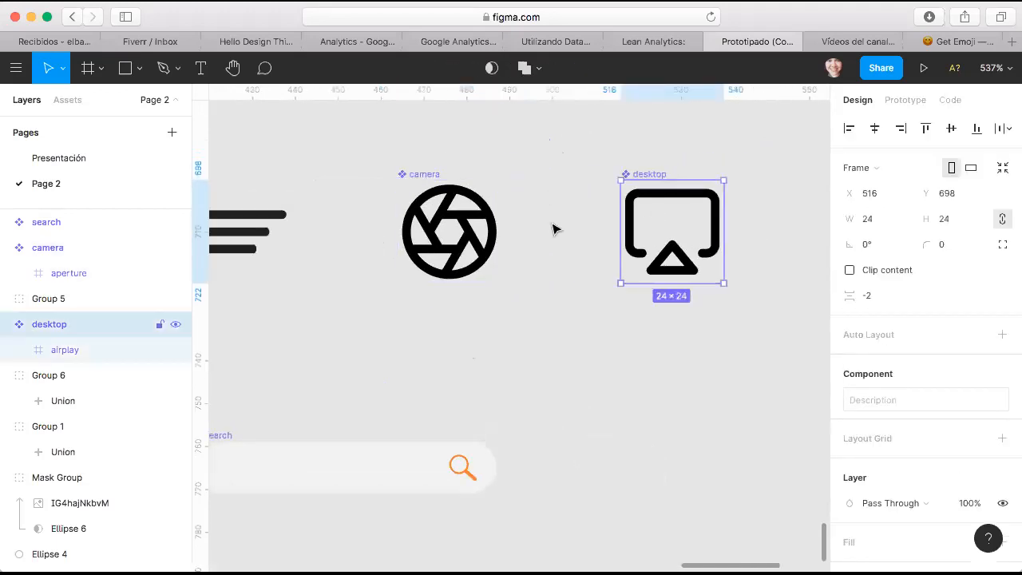
{"action": "left_click", "coordinate": [479, 232]}
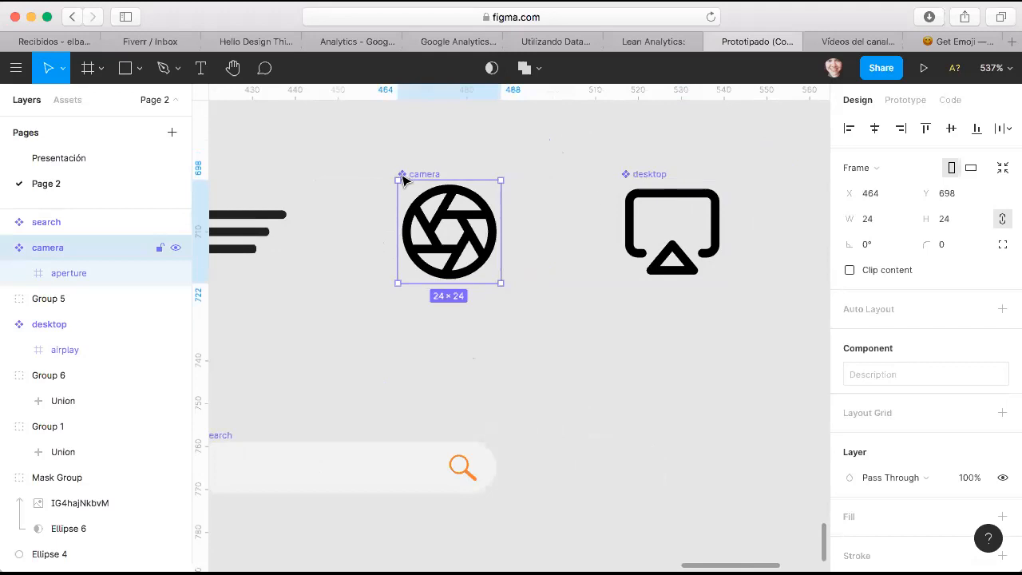
{"action": "left_click", "coordinate": [645, 207]}
{"action": "left_click", "coordinate": [490, 225]}
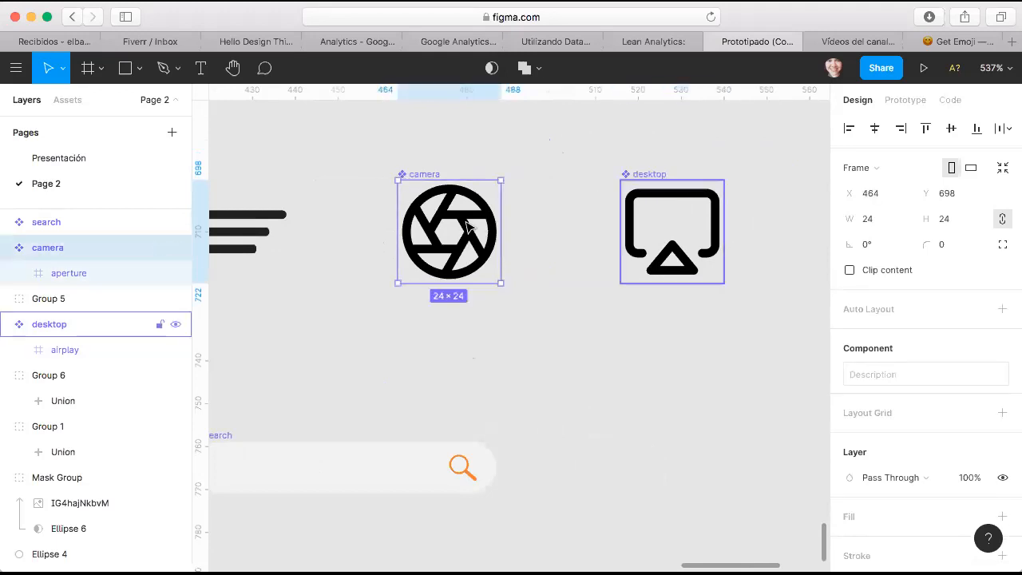
{"action": "scroll", "coordinate": [467, 230], "scroll_direction": "left", "scroll_amount": 5}
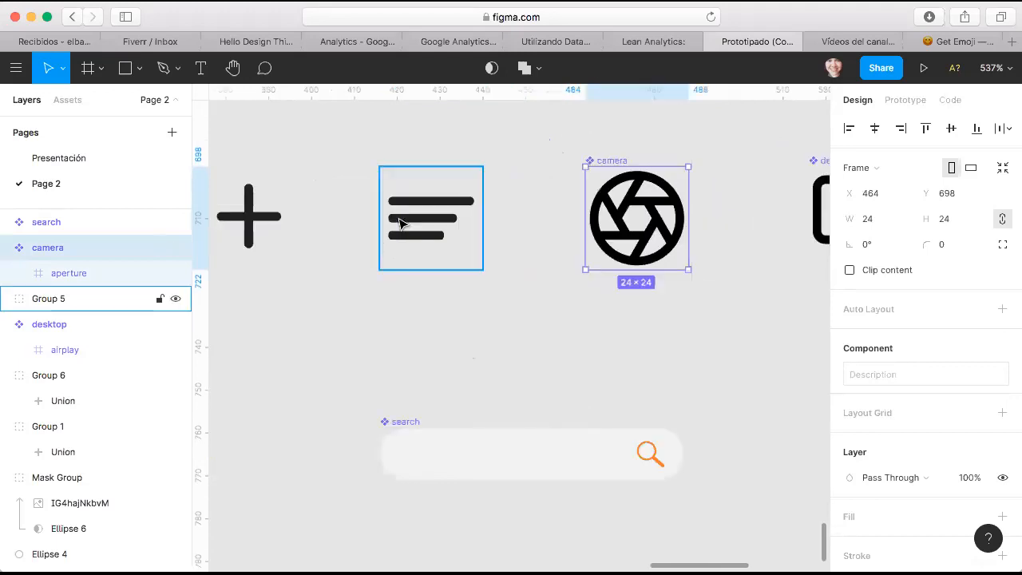
{"action": "scroll", "coordinate": [406, 223], "scroll_direction": "up", "scroll_amount": 1}
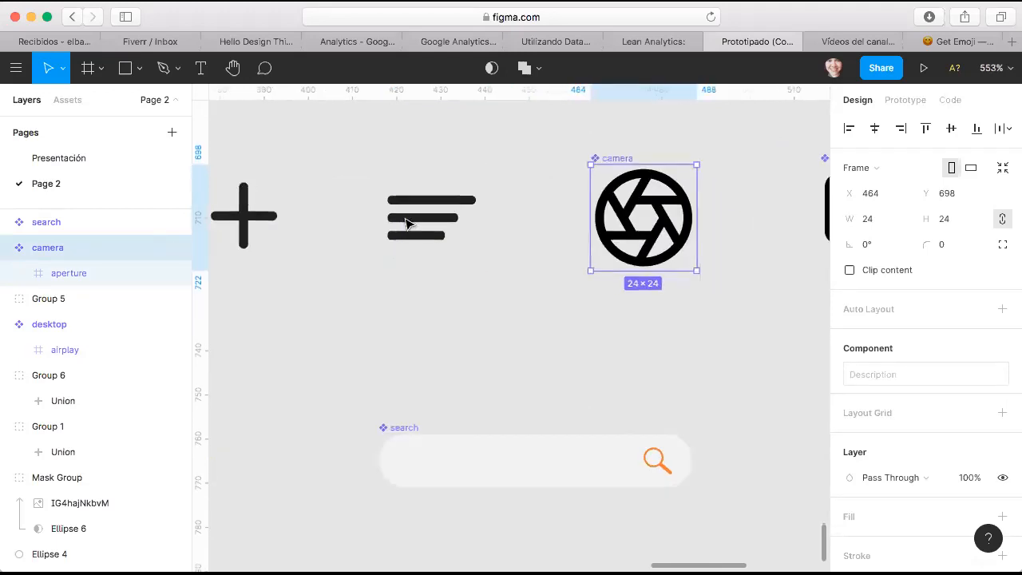
{"action": "scroll", "coordinate": [406, 223], "scroll_direction": "left", "scroll_amount": 1}
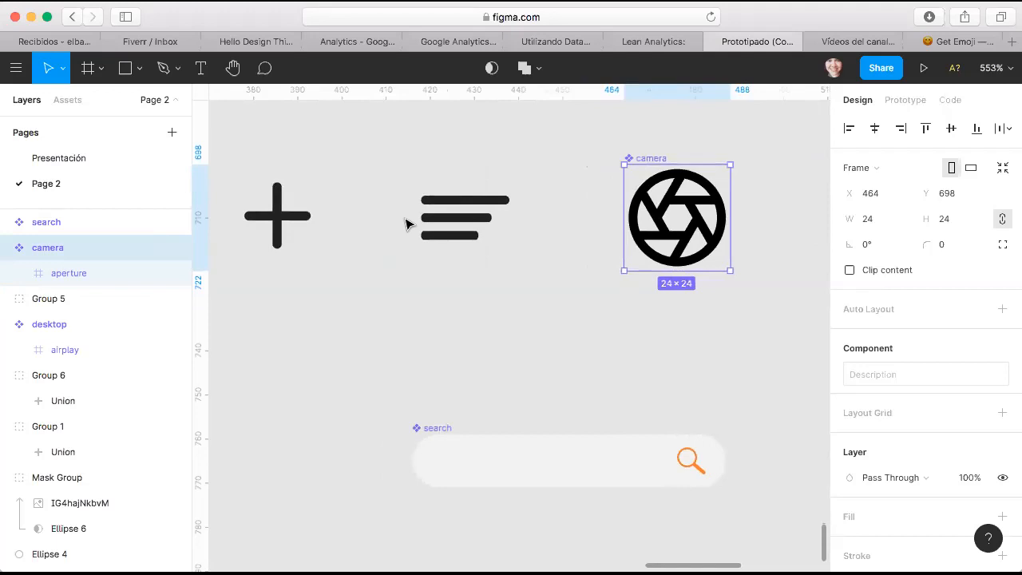
Convert the inner burger menu frame, nested inside the three-line icon's group, into a component
{"action": "left_click", "coordinate": [456, 215]}
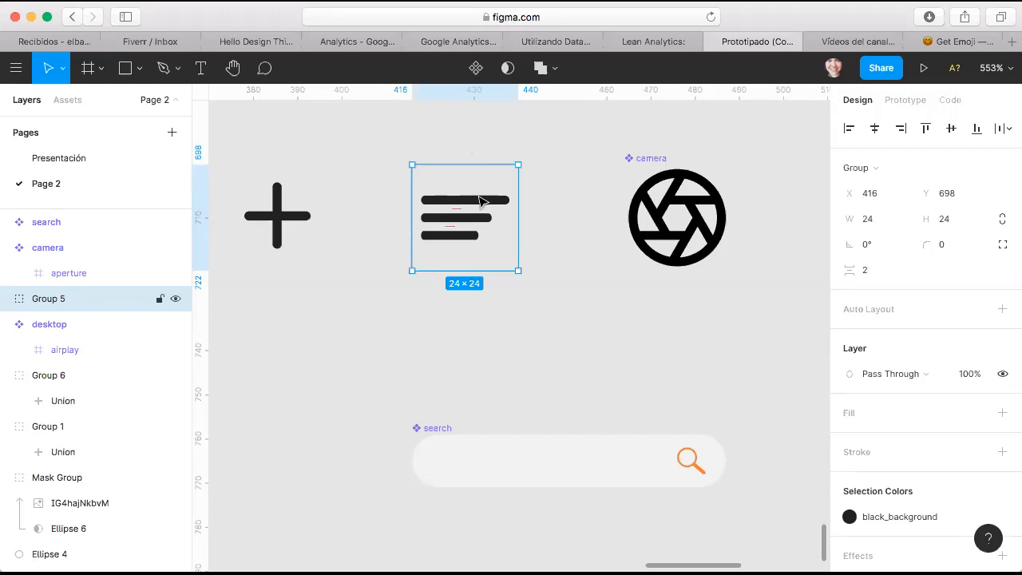
{"action": "key", "text": "Return"}
{"action": "key", "text": "Return"}
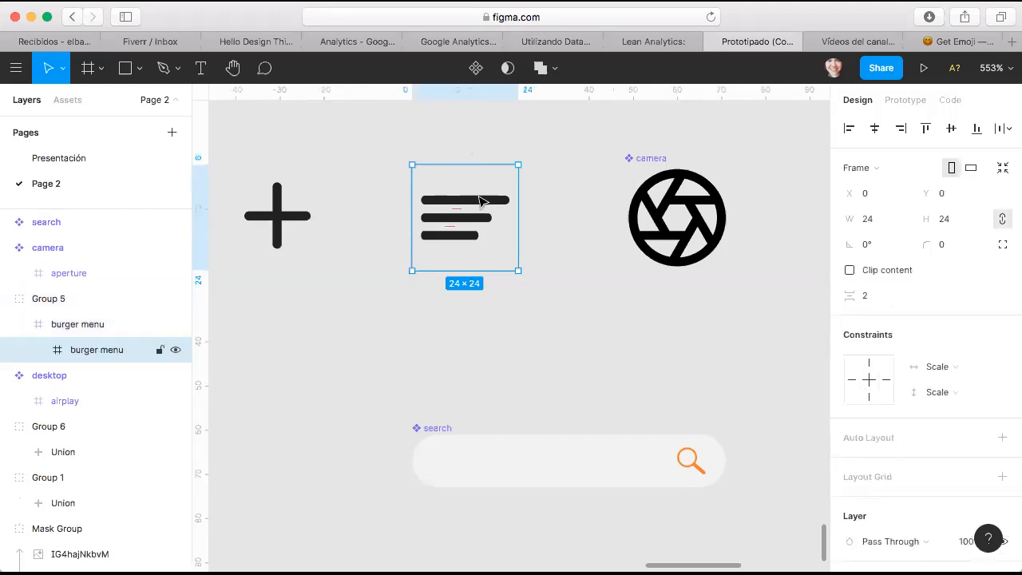
{"action": "key", "text": "Return"}
{"action": "key", "text": "Return"}
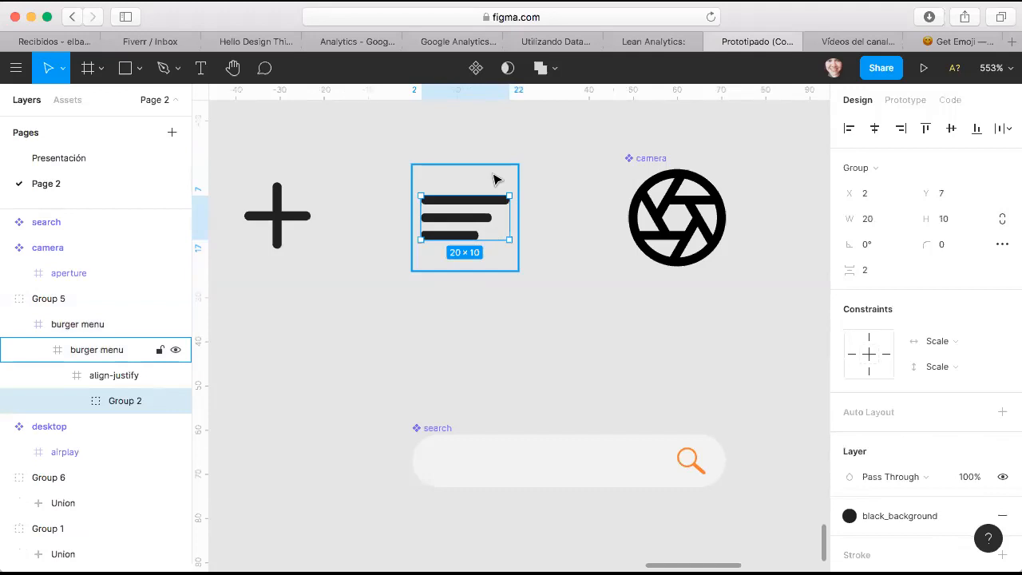
{"action": "left_click", "coordinate": [493, 176]}
{"action": "scroll", "coordinate": [450, 298], "scroll_direction": "up", "scroll_amount": 1}
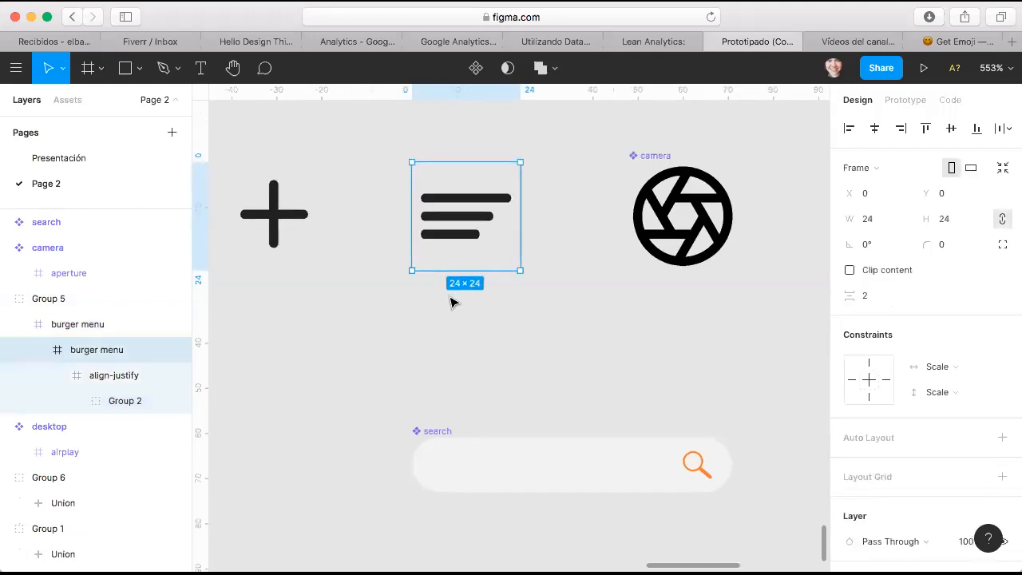
{"action": "scroll", "coordinate": [511, 262], "scroll_direction": "up", "scroll_amount": 1}
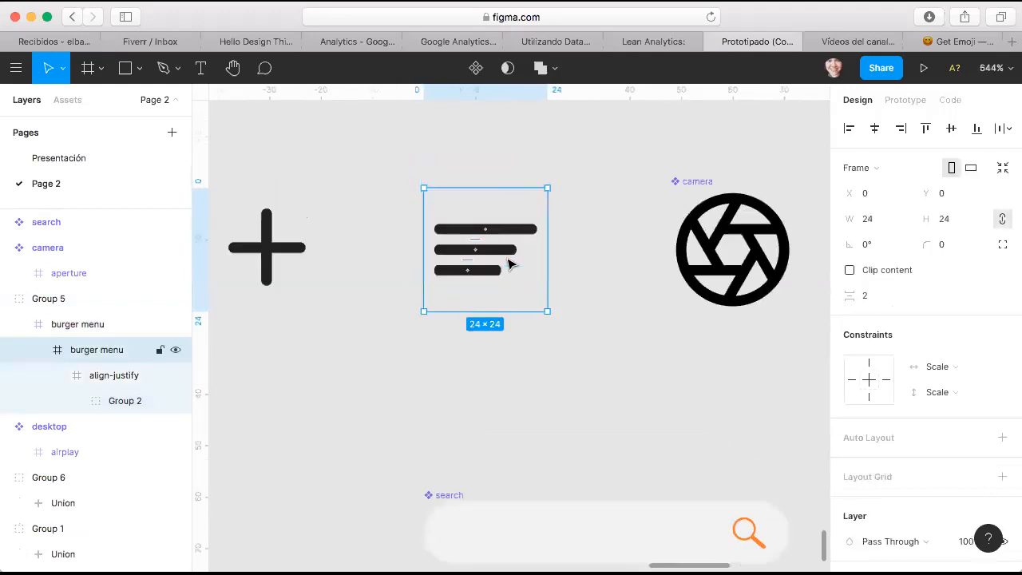
{"action": "mouse_move", "coordinate": [517, 214]}
{"action": "left_mouse_down"}
{"action": "mouse_move", "coordinate": [522, 235]}
{"action": "mouse_move", "coordinate": [520, 216]}
{"action": "left_mouse_up"}
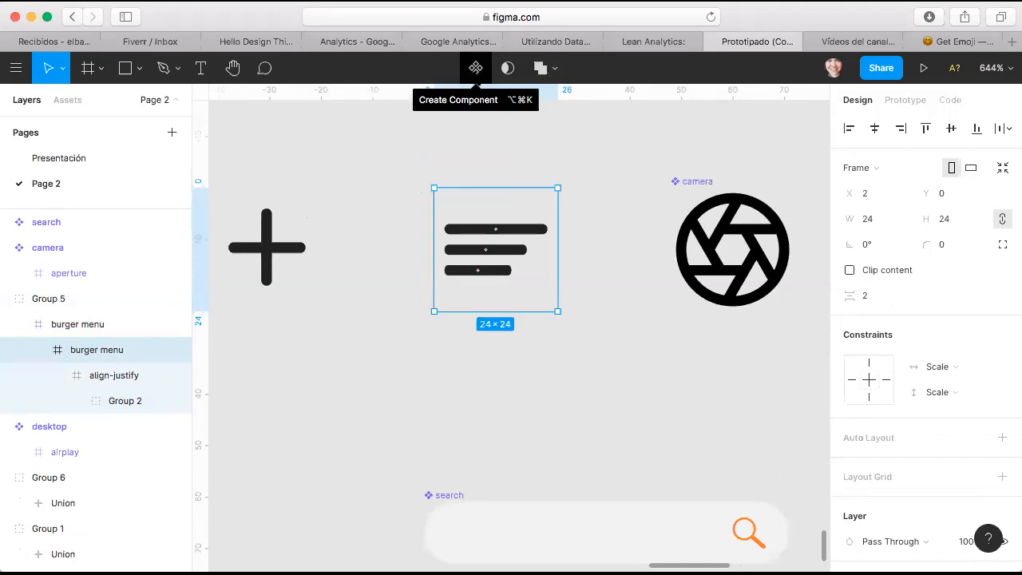
{"action": "left_click", "coordinate": [476, 68]}
{"action": "key", "text": "Escape"}
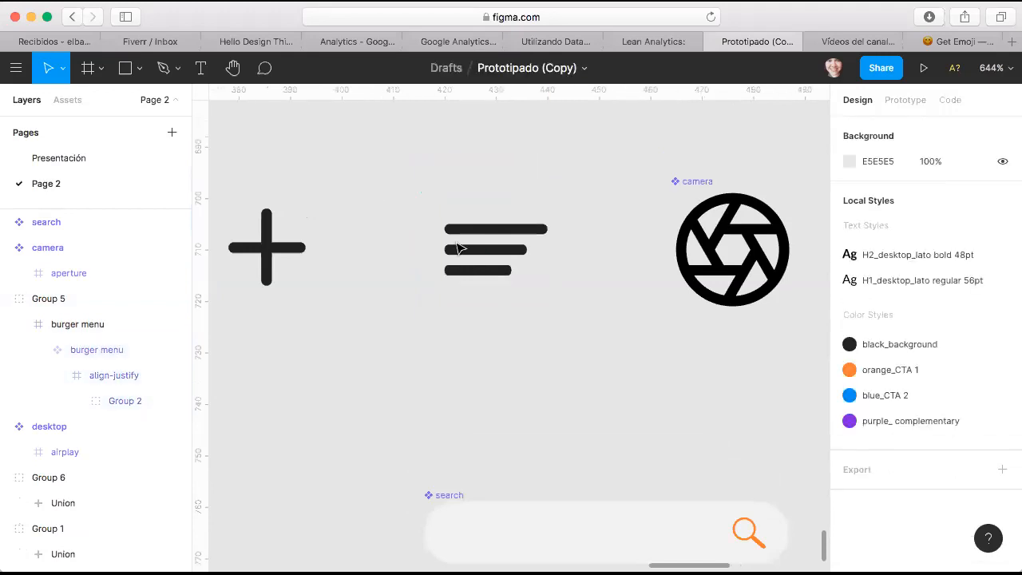
Move the burger menu component out of Group 5 directly onto the page, deleting the emptied group
{"action": "left_click", "coordinate": [460, 266]}
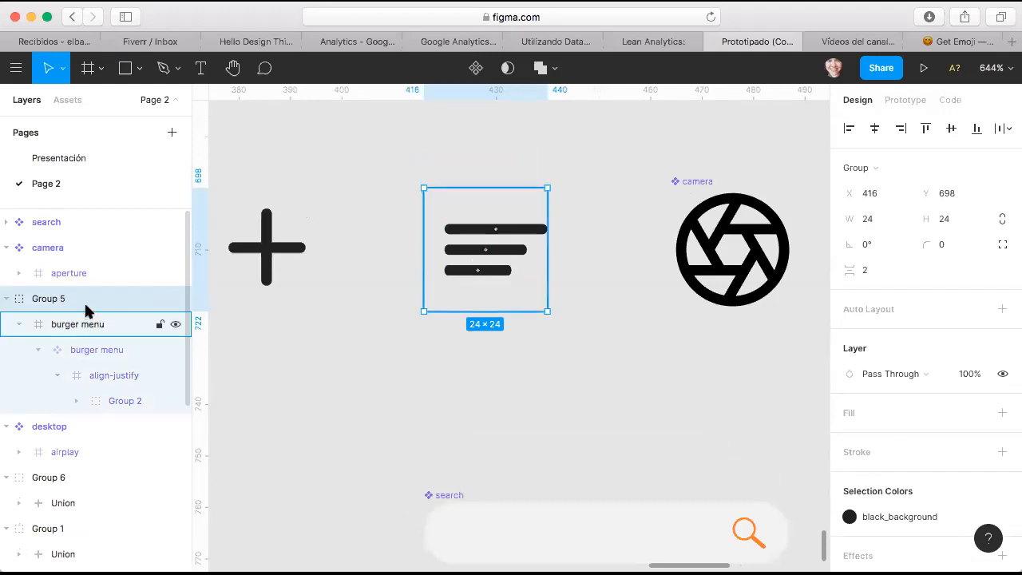
{"action": "left_click", "coordinate": [102, 348]}
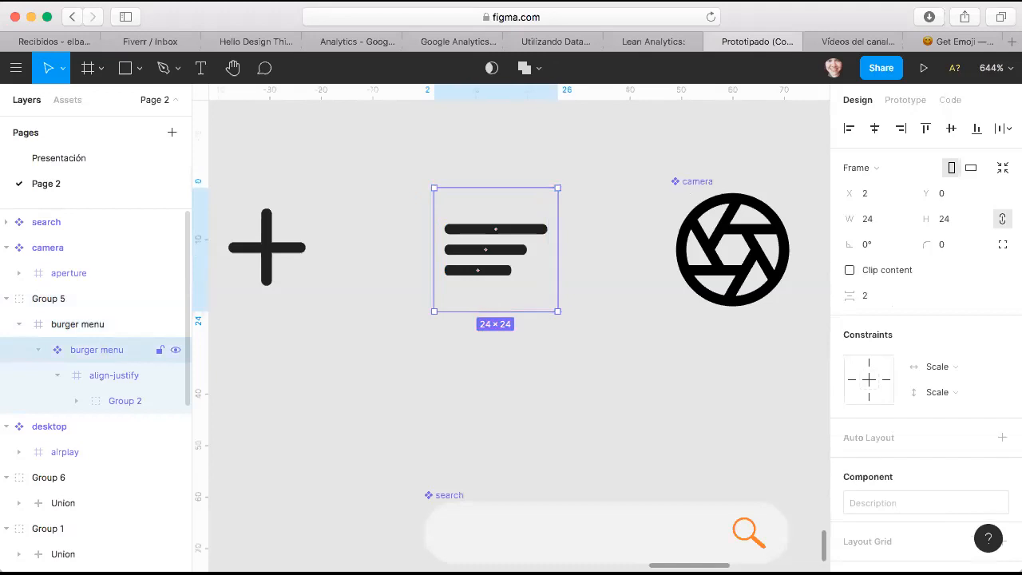
{"action": "key", "text": "Delete"}
{"action": "left_click", "coordinate": [483, 217]}
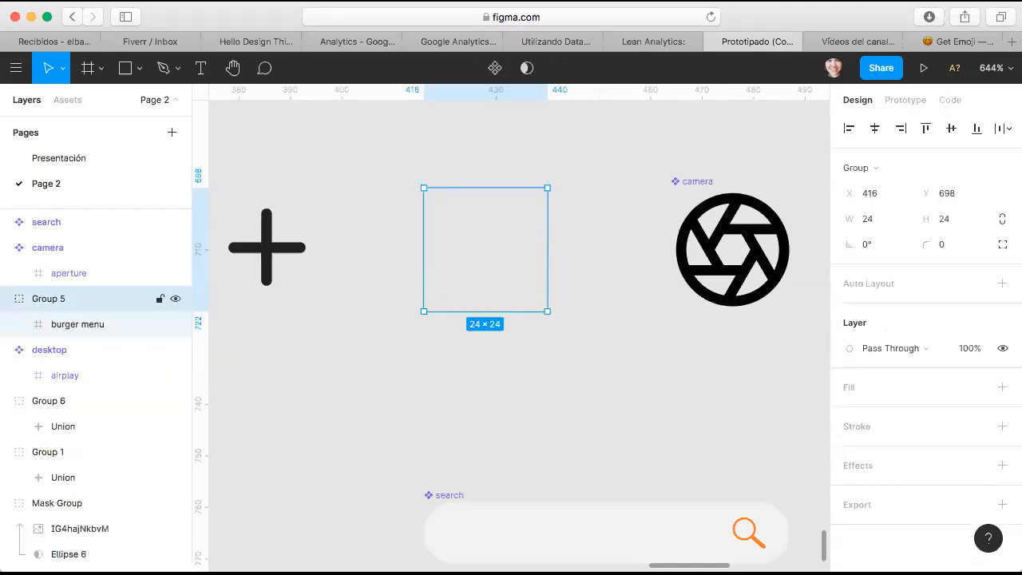
{"action": "key", "text": "Delete"}
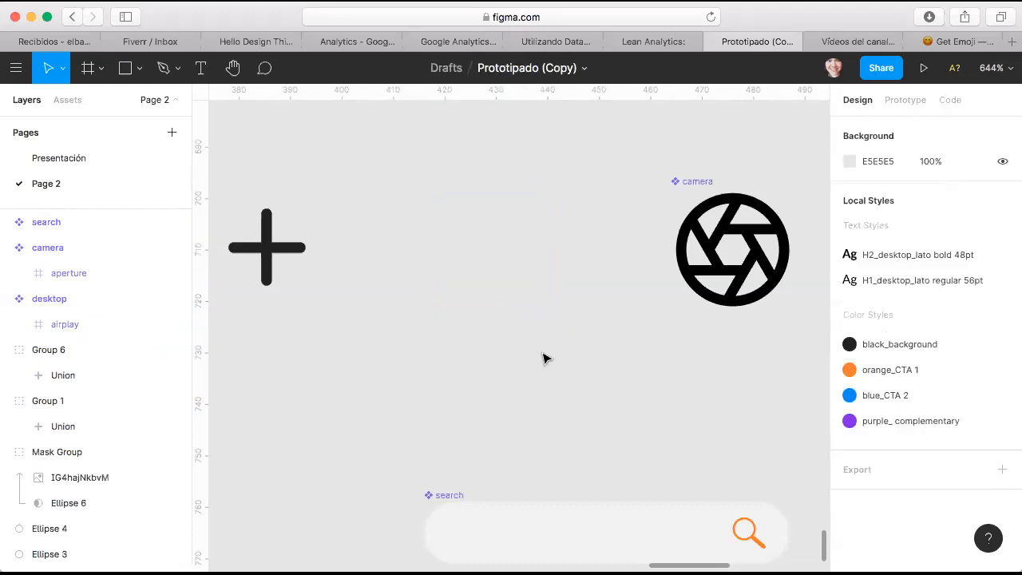
{"action": "key", "text": "super+v"}
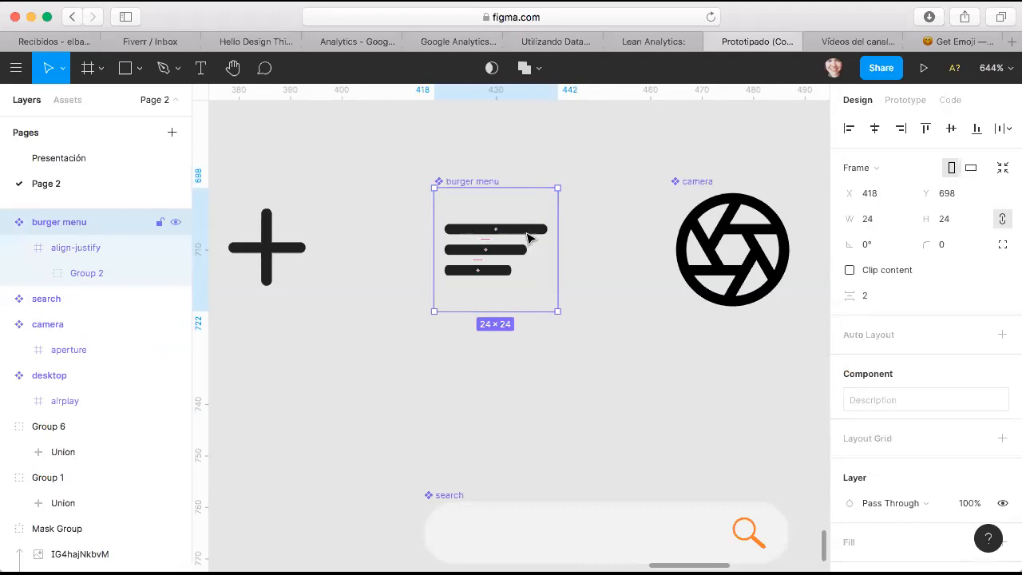
Reposition the plus icon group beside the burger menu component at X 381, Y 702
{"action": "scroll", "coordinate": [394, 259], "scroll_direction": "left", "scroll_amount": 3}
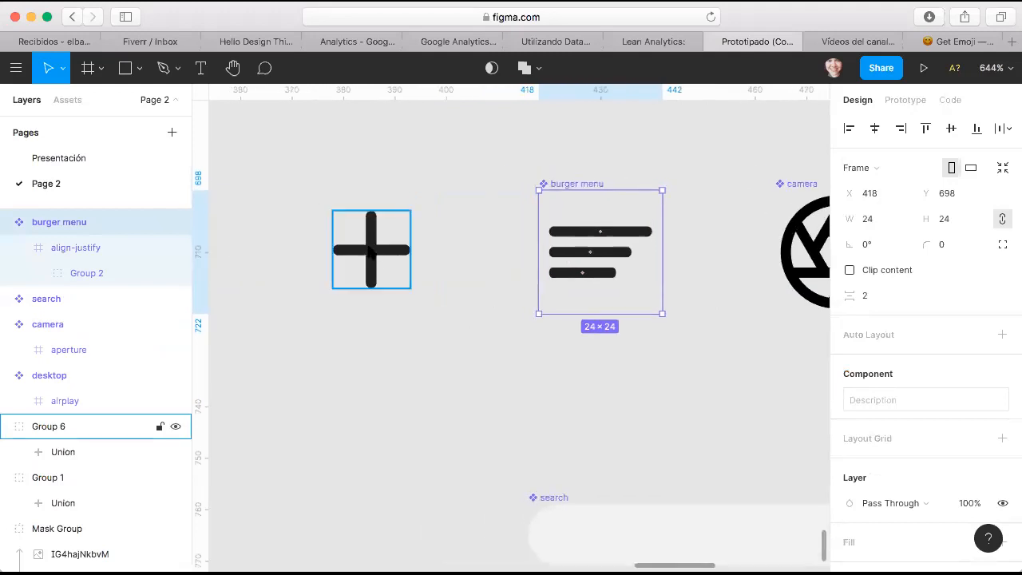
{"action": "left_click", "coordinate": [380, 252]}
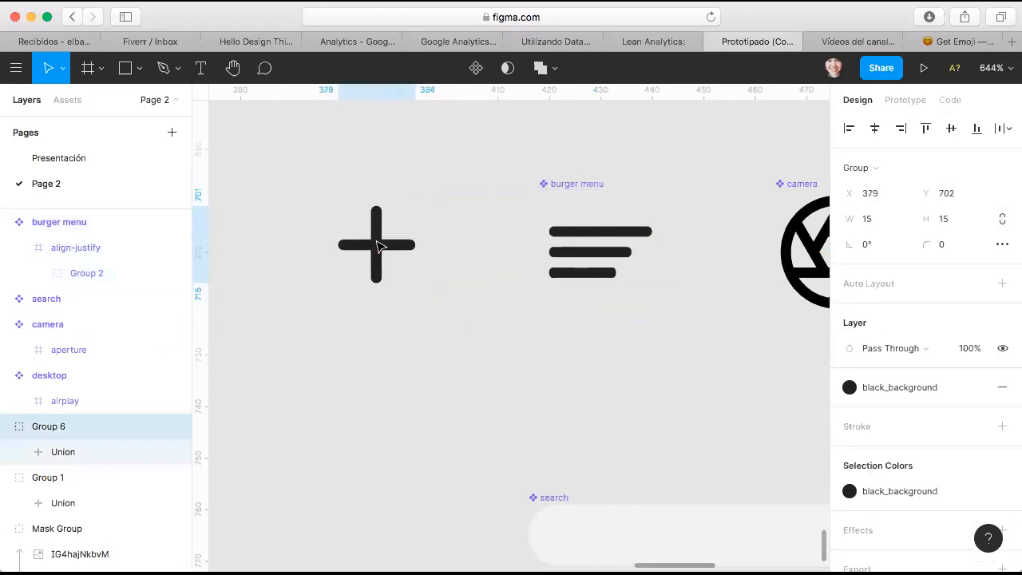
{"action": "left_click_drag", "start_coordinate": [380, 243], "coordinate": [387, 250]}
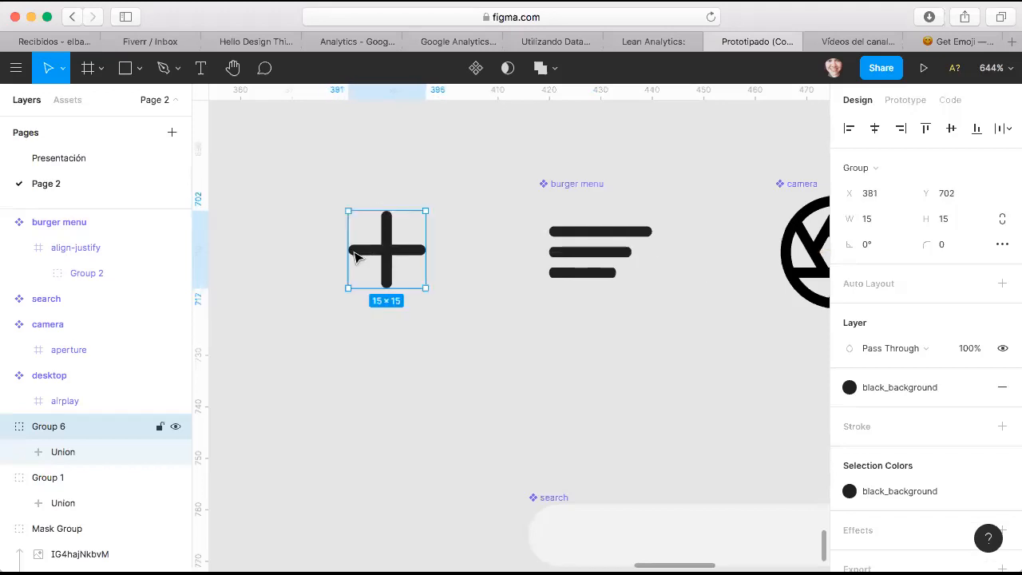
Draw a square over the plus icon with its upper corner at X 379, Y 698, and size it 24 × 24
{"action": "scroll", "coordinate": [334, 200], "scroll_direction": "up", "scroll_amount": 1}
{"action": "scroll", "coordinate": [334, 200], "scroll_direction": "up", "scroll_amount": 2}
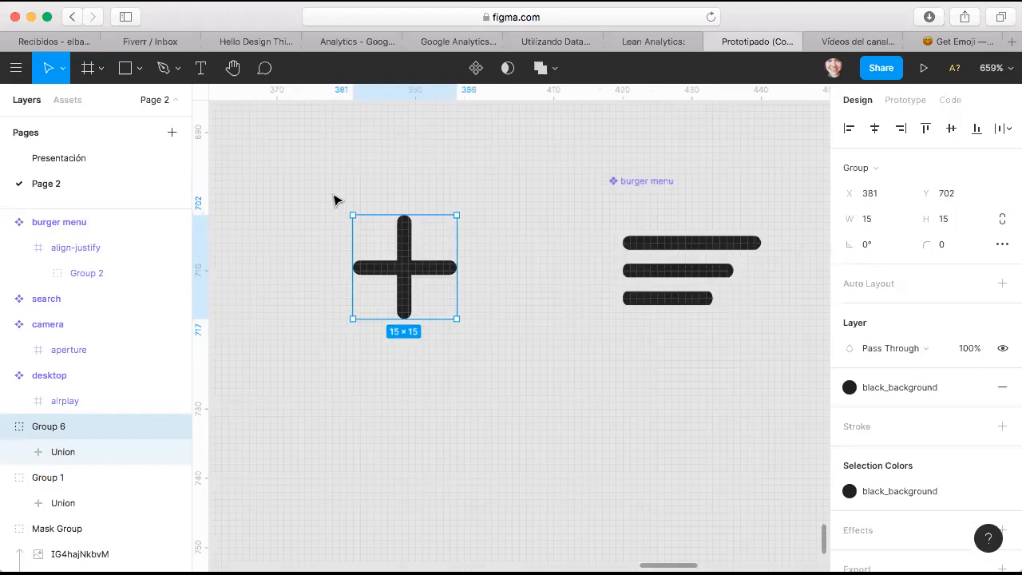
{"action": "scroll", "coordinate": [334, 200], "scroll_direction": "up", "scroll_amount": 1}
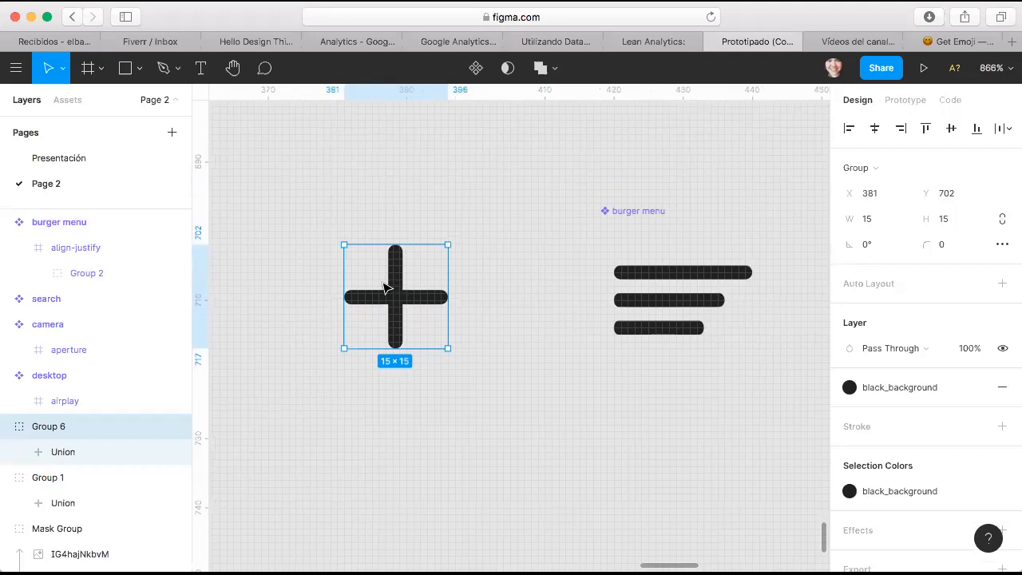
{"action": "left_click", "coordinate": [356, 237]}
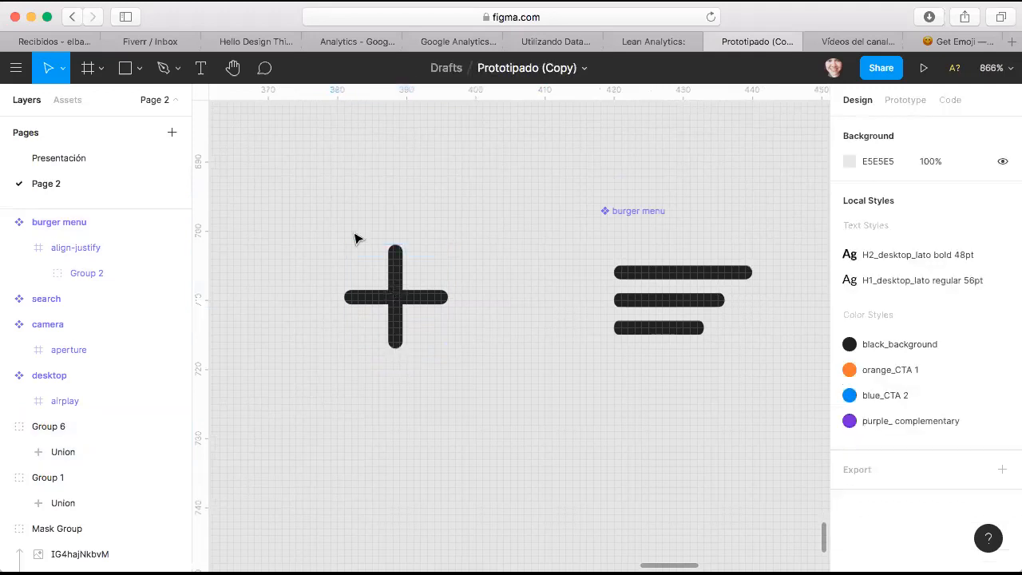
{"action": "key", "text": "r"}
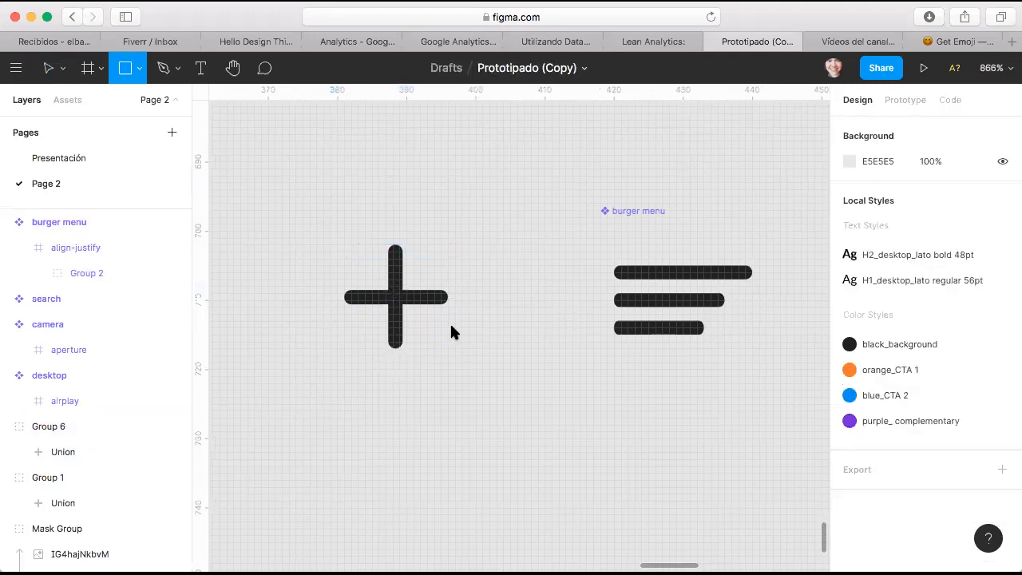
{"action": "left_click_drag", "start_coordinate": [331, 217], "coordinate": [462, 349]}
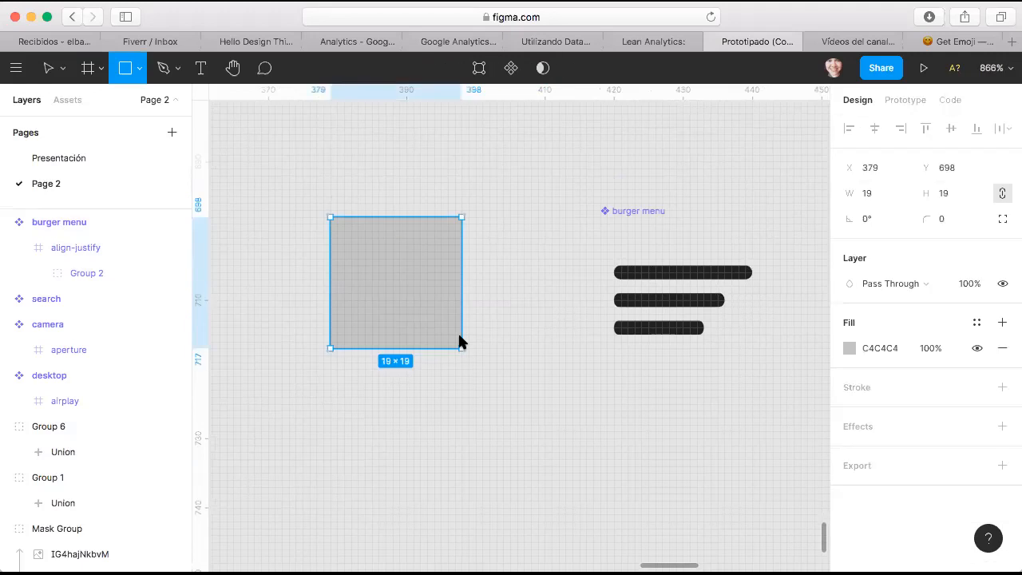
{"action": "left_click", "coordinate": [884, 188]}
{"action": "type", "text": "24"}
{"action": "key", "text": "Return"}
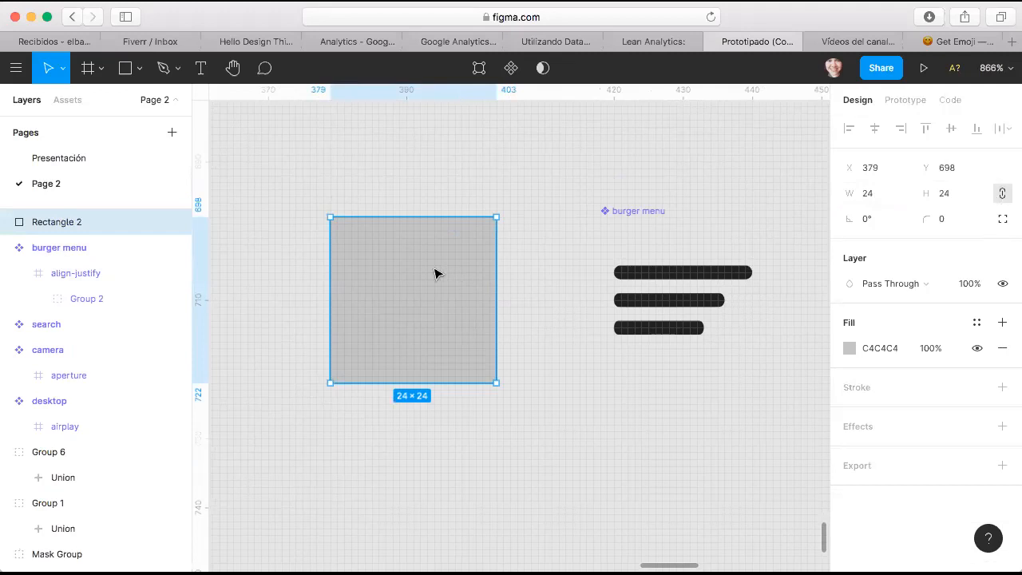
Shift the 24 × 24 square to X 377 and send it behind the plus icon
{"action": "key", "text": "Left"}
{"action": "key", "text": "Left"}
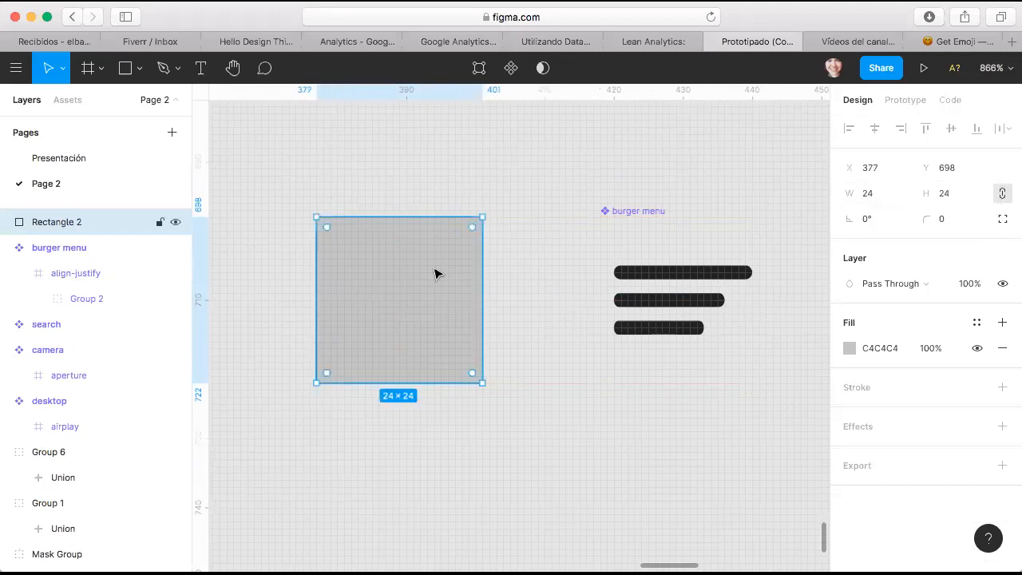
{"action": "right_click", "coordinate": [436, 276]}
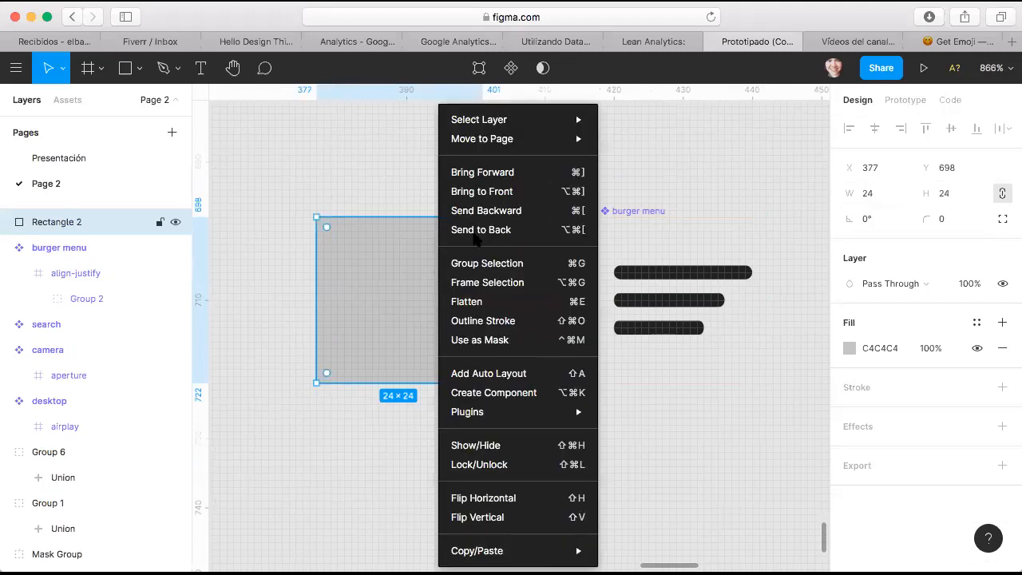
{"action": "key", "text": "Return"}
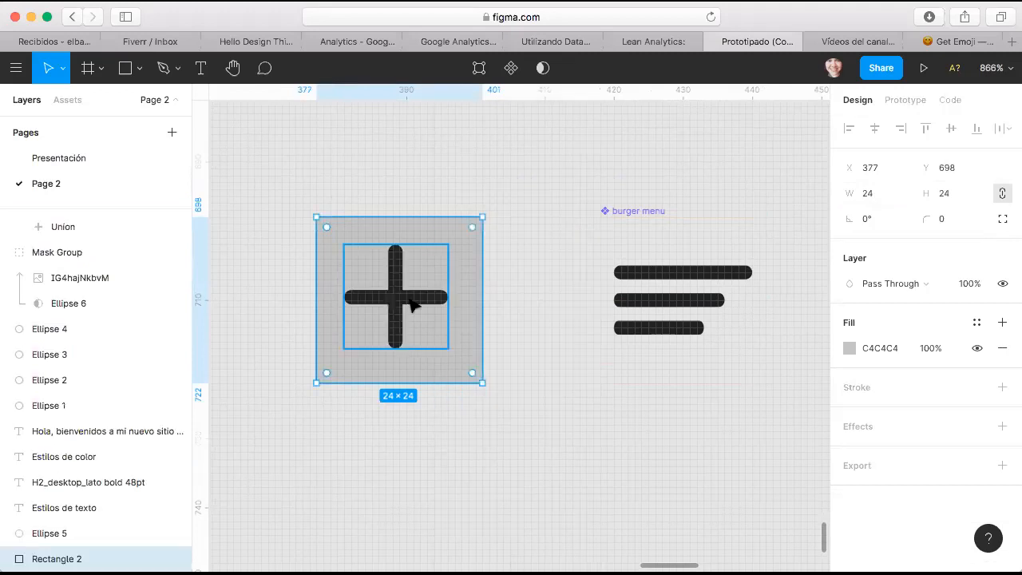
Center the plus icon group horizontally and vertically on the gray square
{"action": "left_click", "coordinate": [410, 301], "text": "shift"}
{"action": "left_click", "coordinate": [874, 130]}
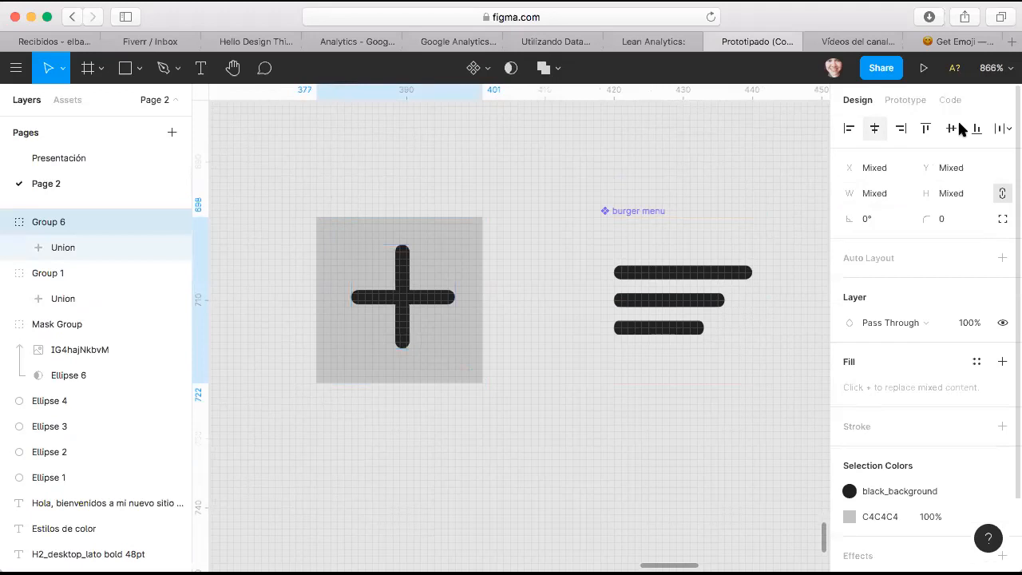
{"action": "left_click", "coordinate": [951, 129]}
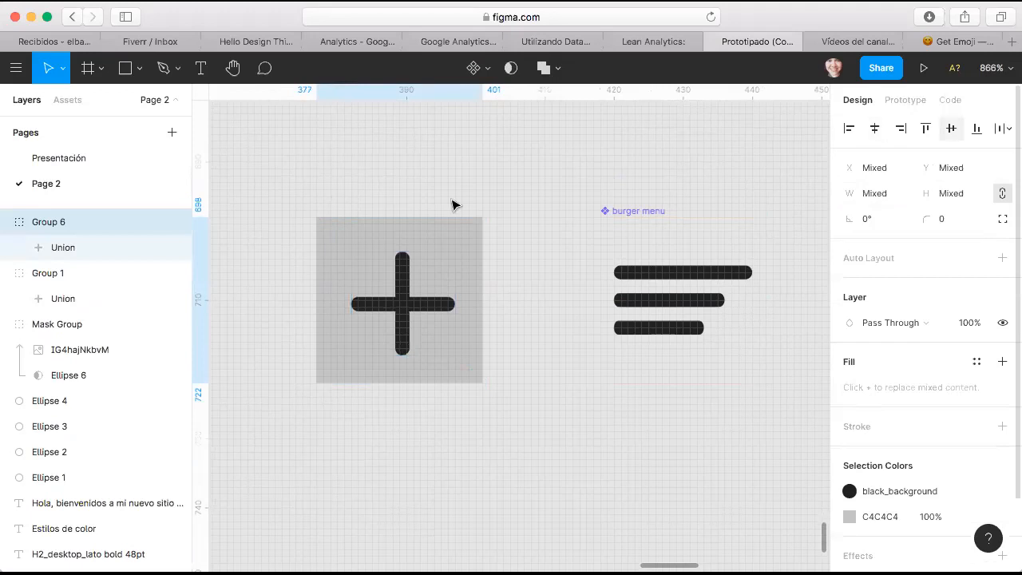
Enlarge the plus icon group to about 16 × 16 from its corner and realign it vertically with the square
{"action": "left_click", "coordinate": [420, 305]}
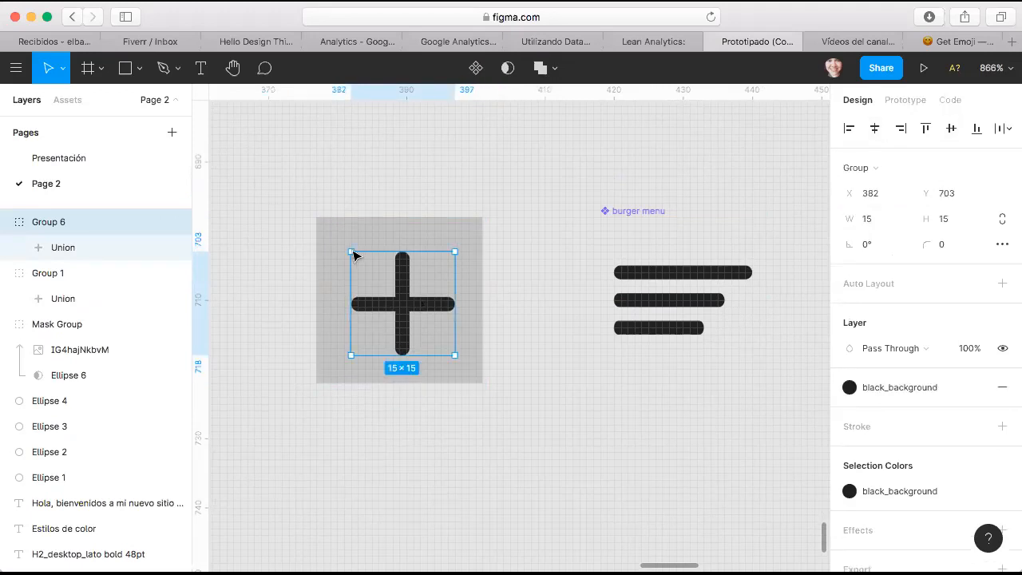
{"action": "left_click_drag", "start_coordinate": [349, 249], "coordinate": [345, 246]}
{"action": "left_click", "coordinate": [481, 257], "text": "shift"}
{"action": "left_click", "coordinate": [951, 128]}
Set the fill opacity of the square behind the plus icon to 0%
{"action": "left_click", "coordinate": [495, 216]}
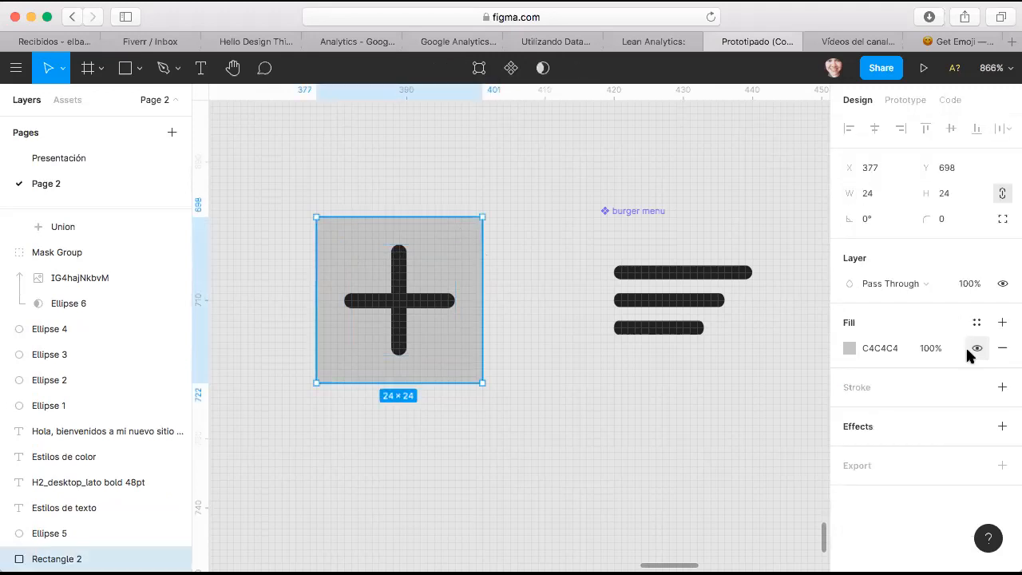
{"action": "left_click", "coordinate": [929, 348]}
{"action": "type", "text": "0"}
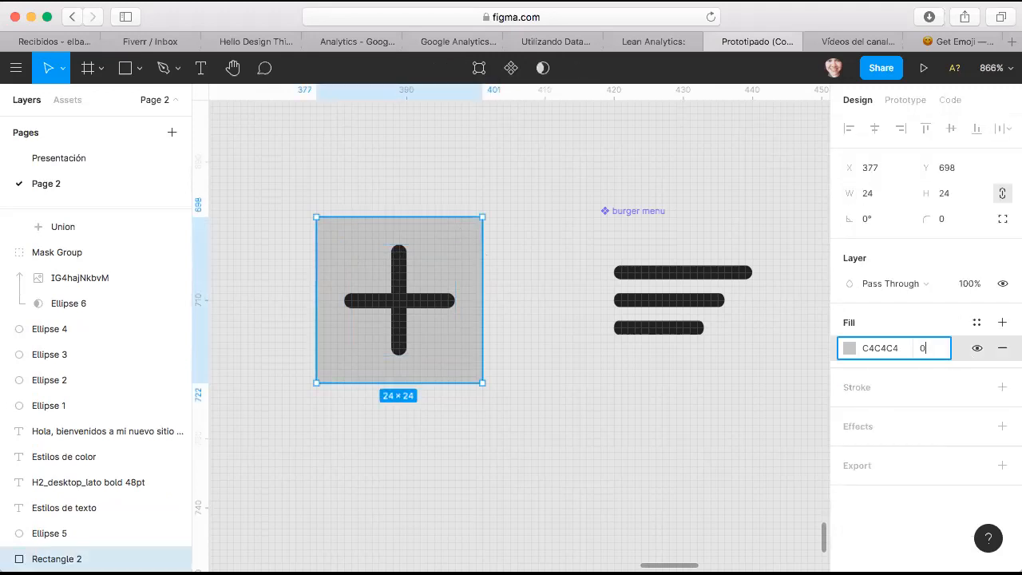
{"action": "key", "text": "Return"}
{"action": "left_click", "coordinate": [491, 166]}
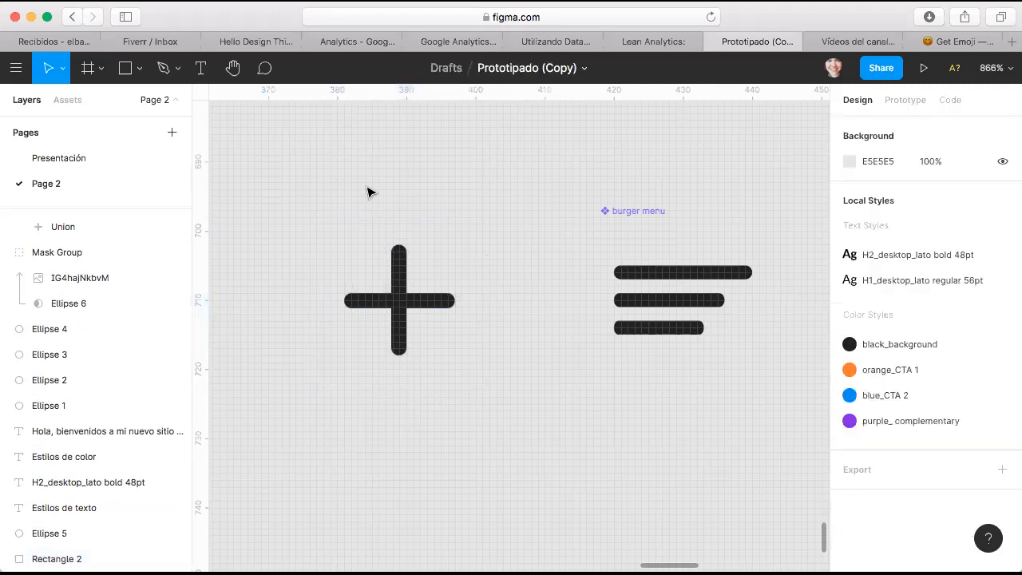
Group the plus icon together with its transparent 24 × 24 square
{"action": "left_click", "coordinate": [426, 319]}
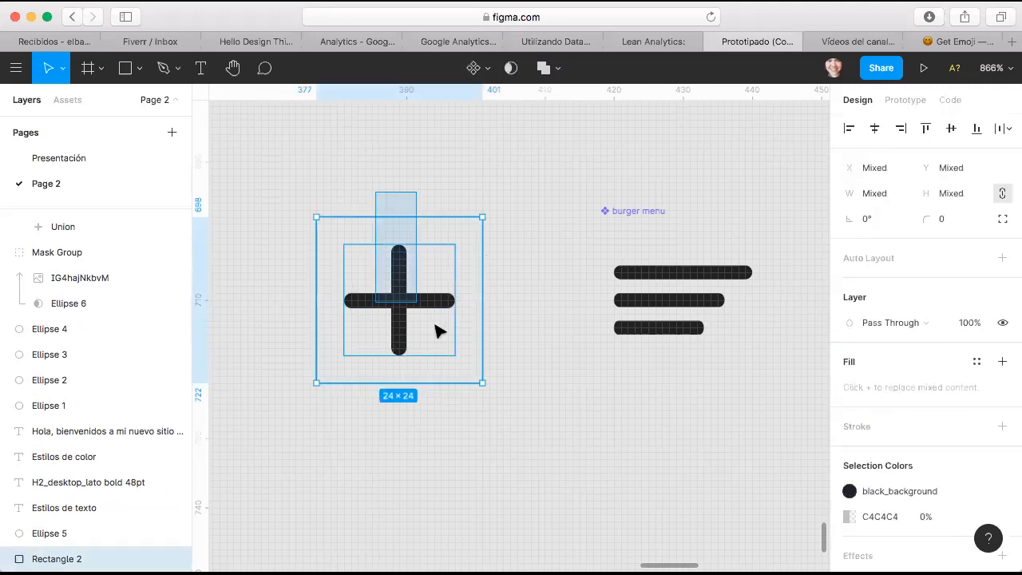
{"action": "key", "text": "super+g"}
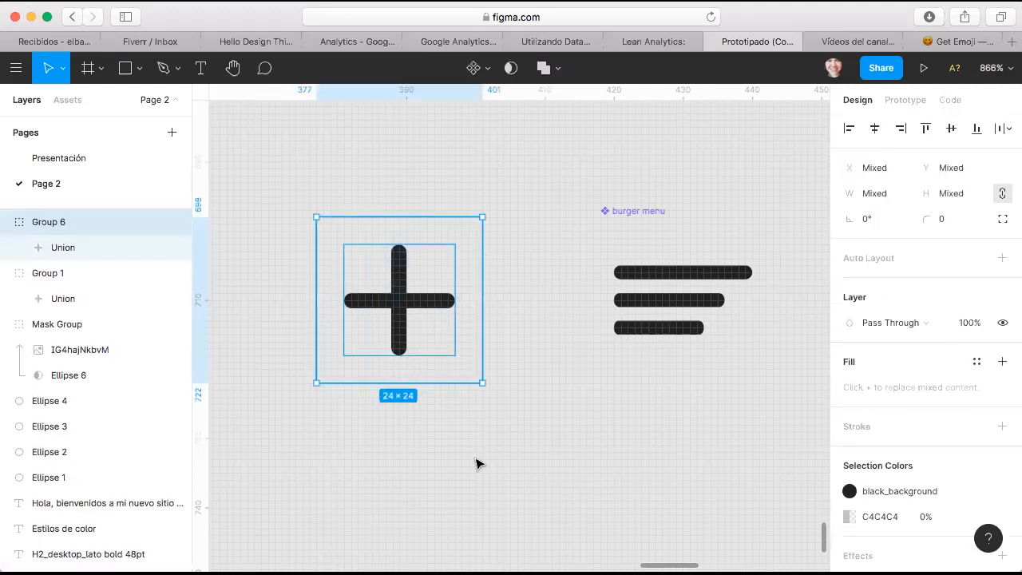
{"action": "key", "text": "super+g"}
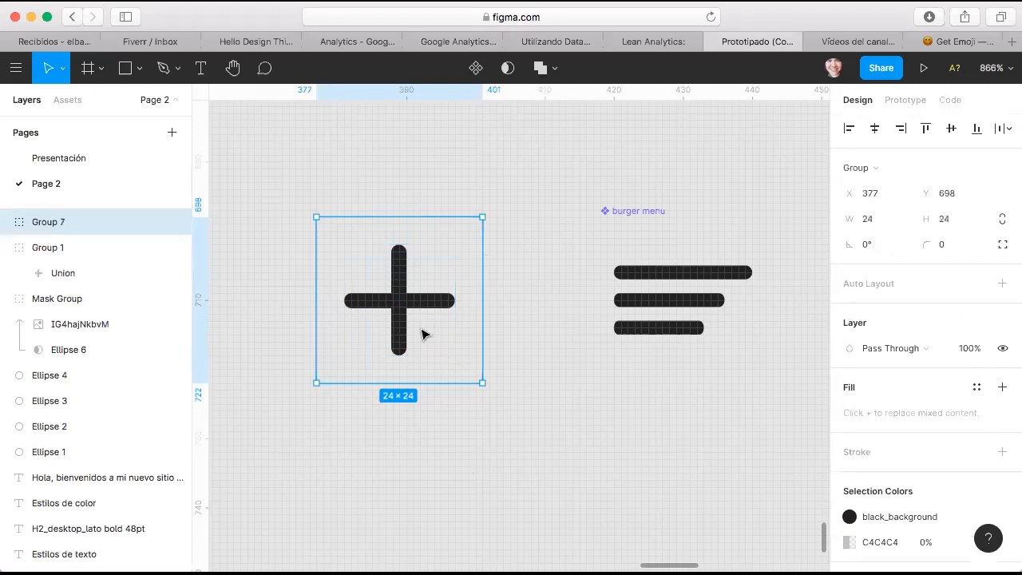
{"action": "key", "text": "Up"}
{"action": "key", "text": "Right"}
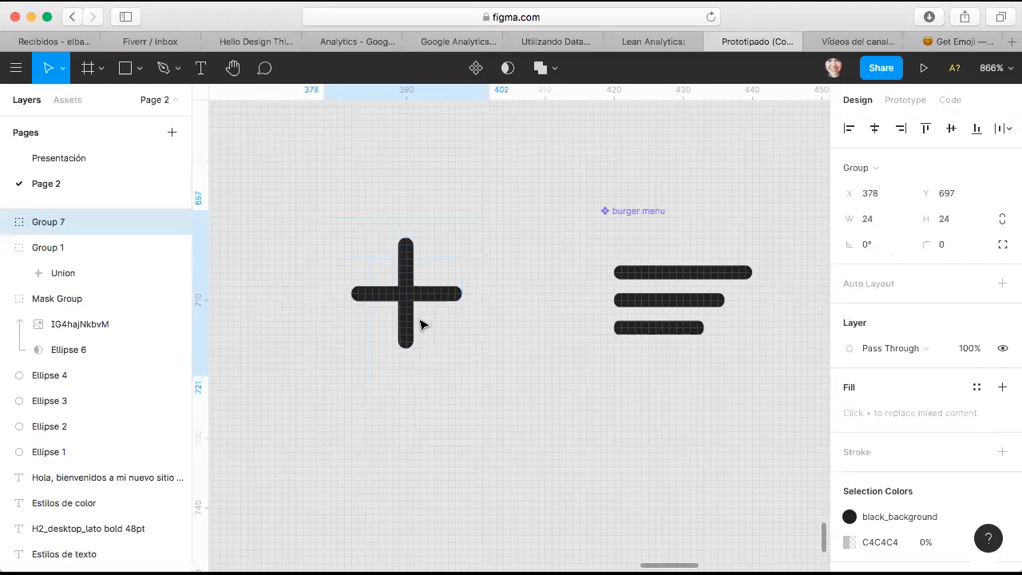
{"action": "key", "text": "Left"}
{"action": "key", "text": "Down"}
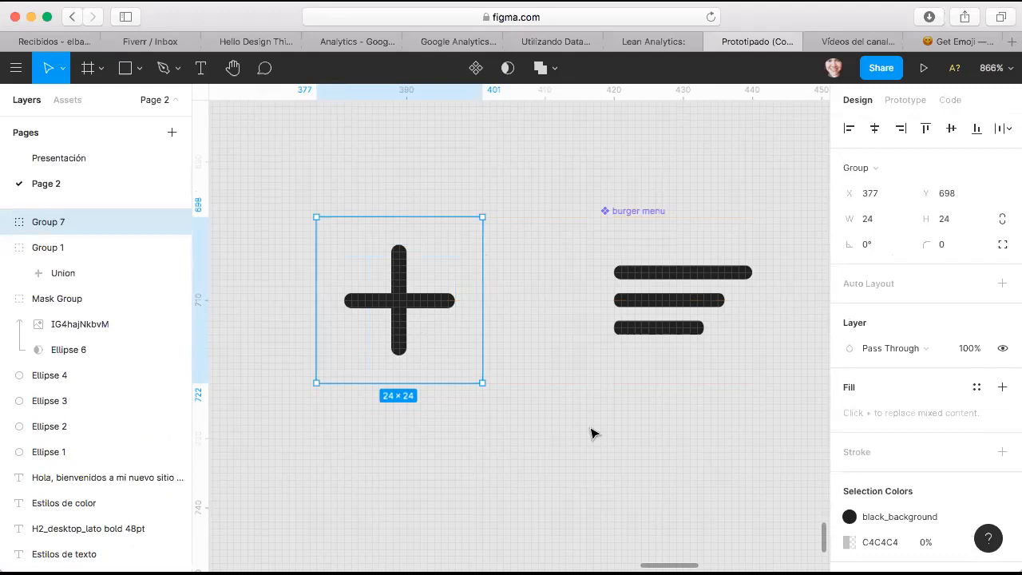
Constrain the proportions of the new plus icon group and convert it into a component
{"action": "left_click", "coordinate": [1000, 221]}
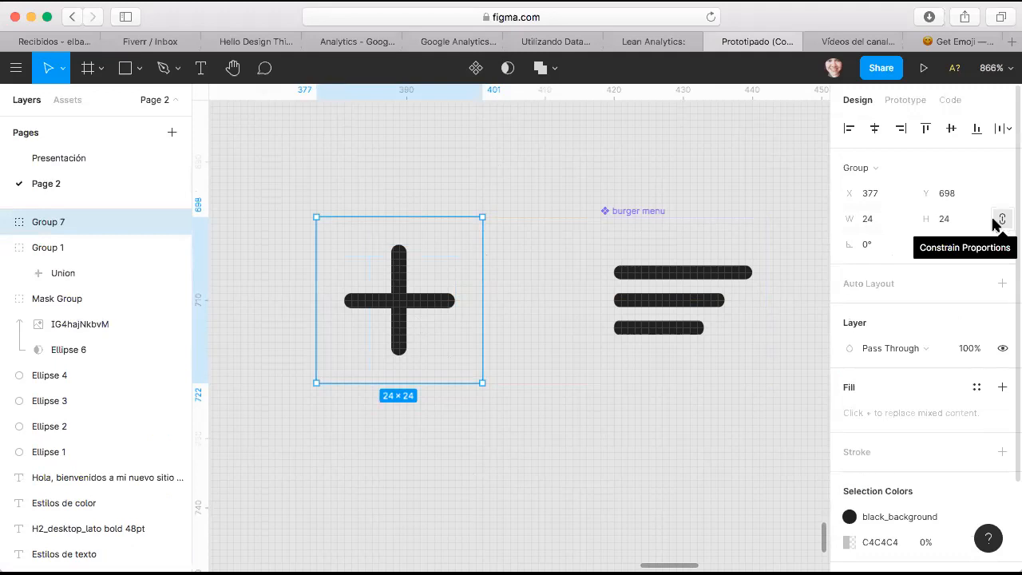
{"action": "scroll", "coordinate": [498, 178], "scroll_direction": "up", "scroll_amount": 1}
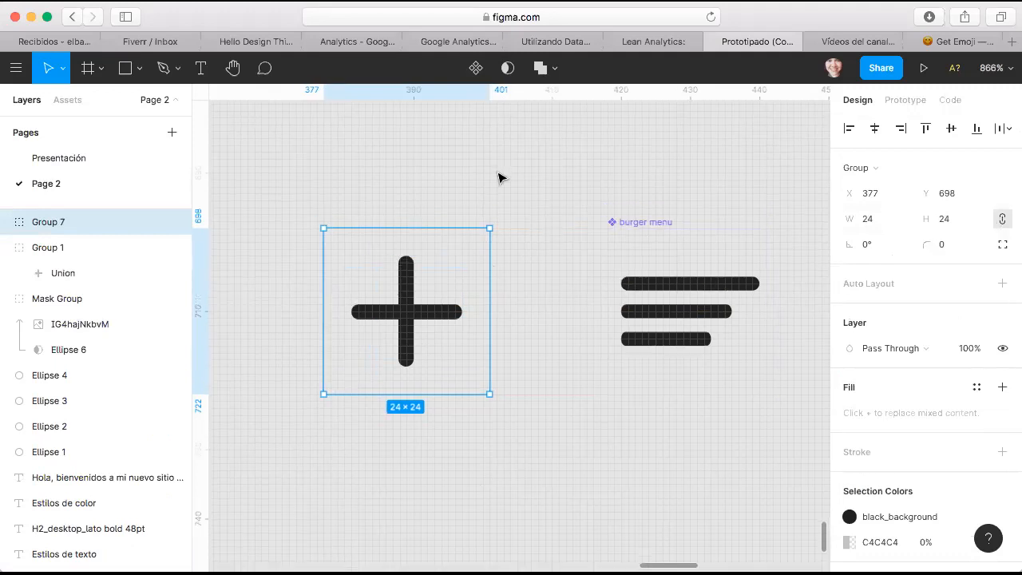
{"action": "scroll", "coordinate": [499, 178], "scroll_direction": "down", "scroll_amount": 1}
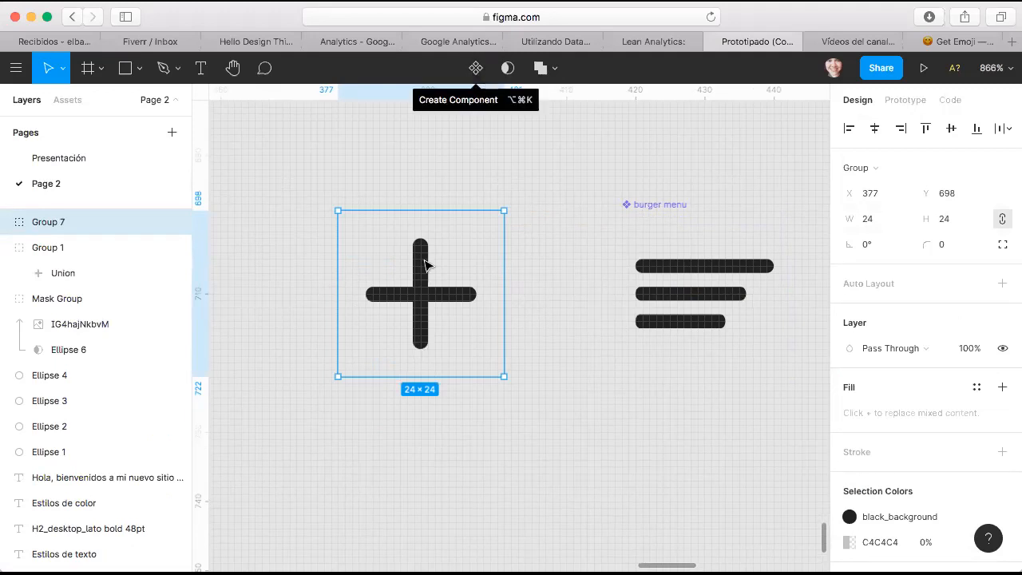
{"action": "right_click", "coordinate": [425, 265]}
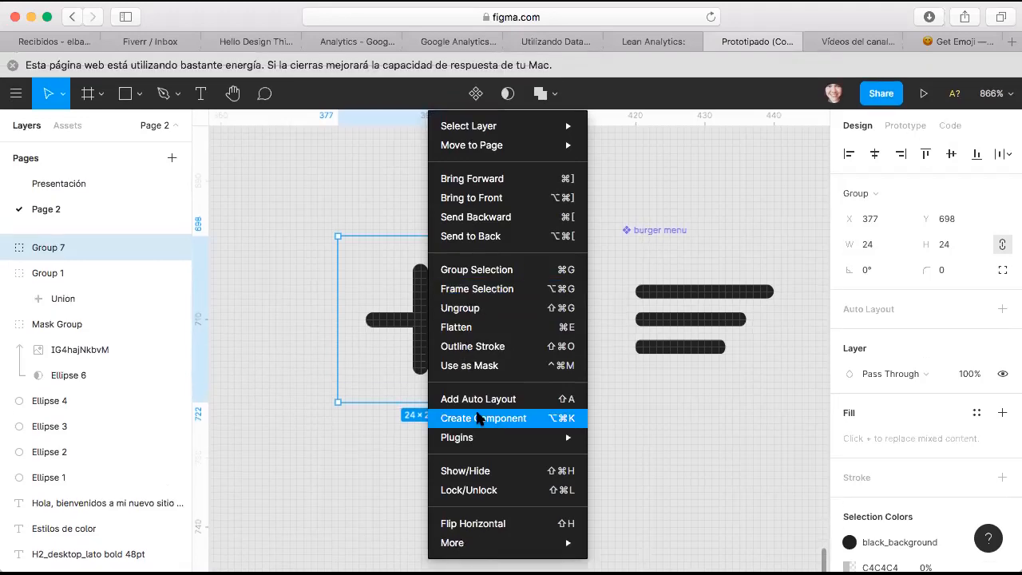
{"action": "key", "text": "alt+super+k"}
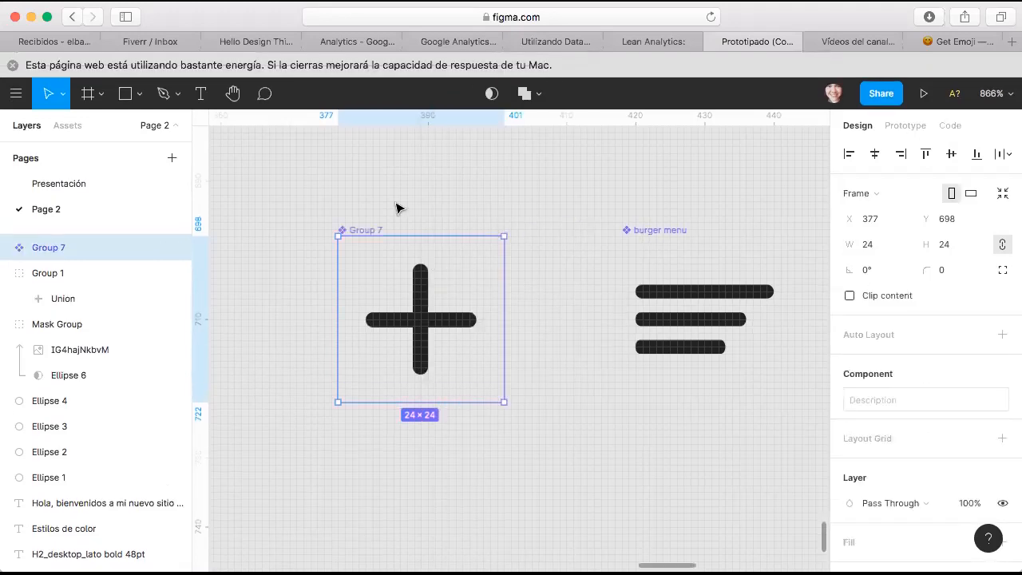
Rename the plus icon component as Add
{"action": "double_click", "coordinate": [55, 250]}
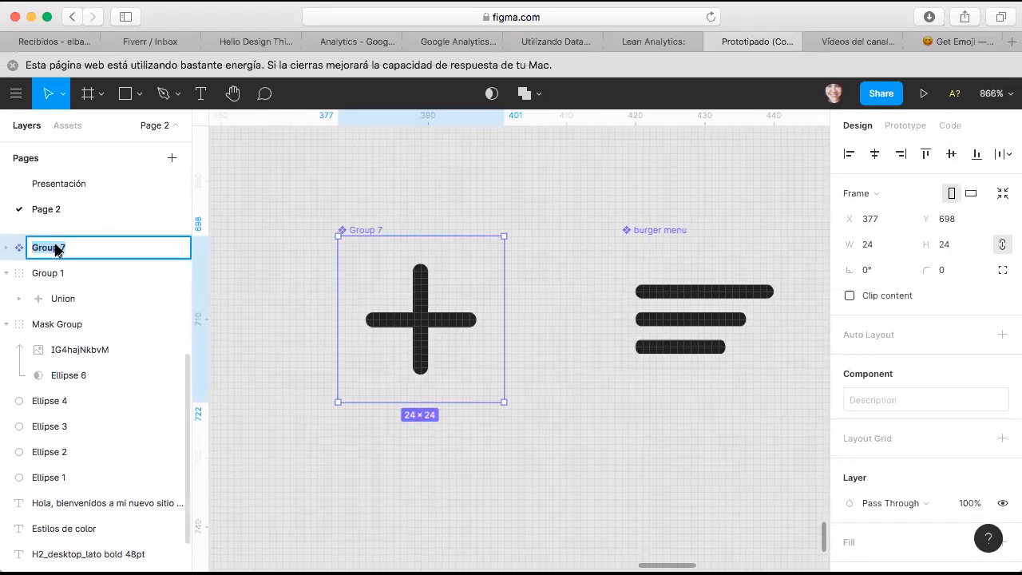
{"action": "type", "text": "Add"}
{"action": "key", "text": "Return"}
{"action": "left_click", "coordinate": [297, 223]}
Add a new page to the file and name it UI Kit
{"action": "scroll", "coordinate": [297, 222], "scroll_direction": "down", "scroll_amount": 5}
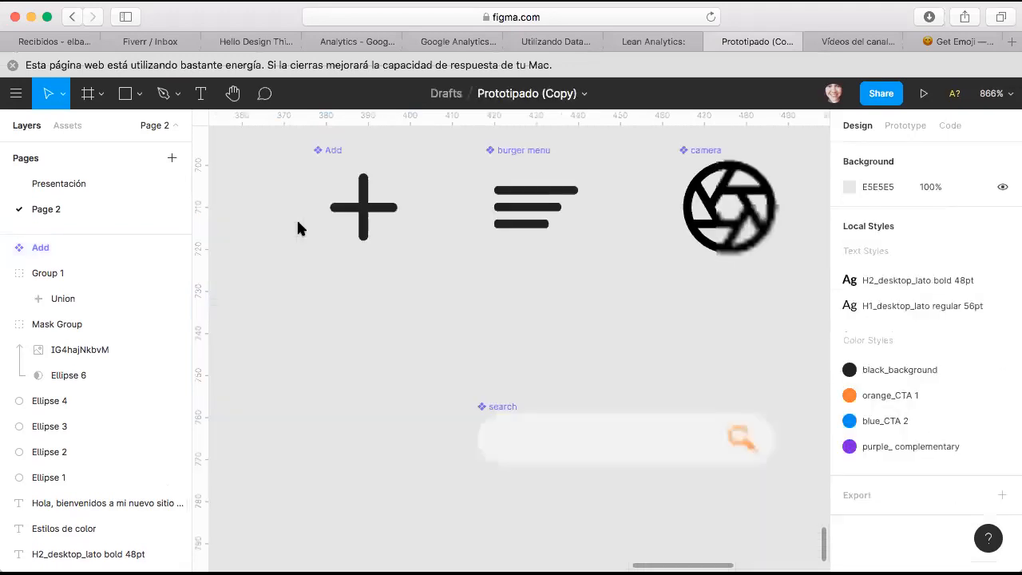
{"action": "scroll", "coordinate": [297, 228], "scroll_direction": "down", "scroll_amount": 3}
{"action": "scroll", "coordinate": [297, 229], "scroll_direction": "up", "scroll_amount": 2}
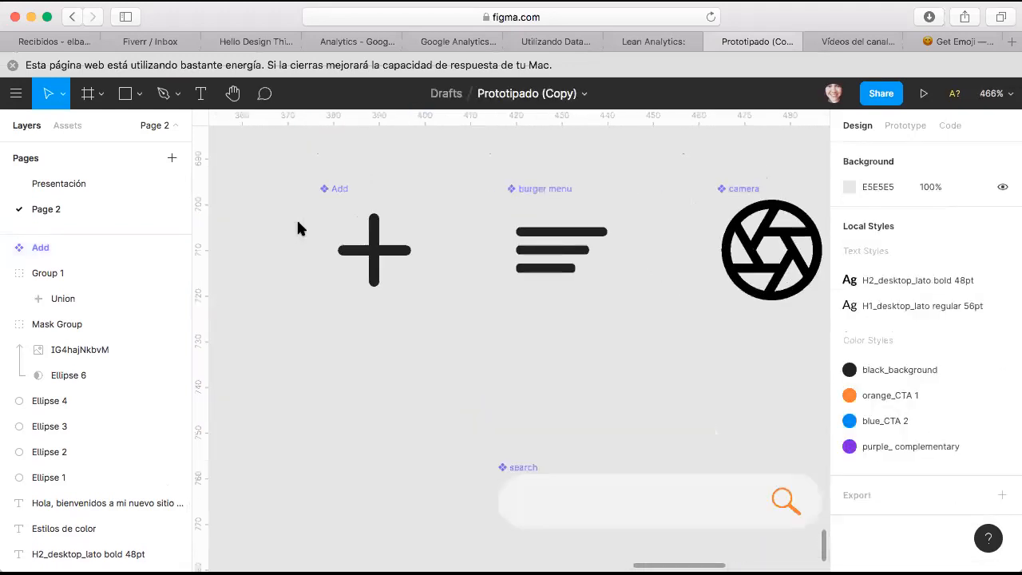
{"action": "scroll", "coordinate": [297, 228], "scroll_direction": "down", "scroll_amount": 2}
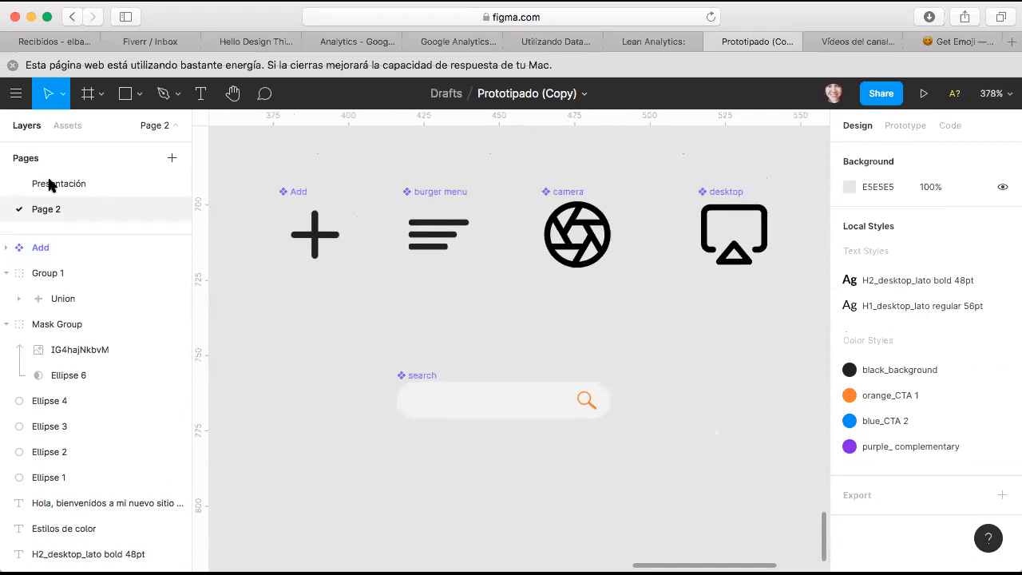
{"action": "left_click", "coordinate": [171, 159]}
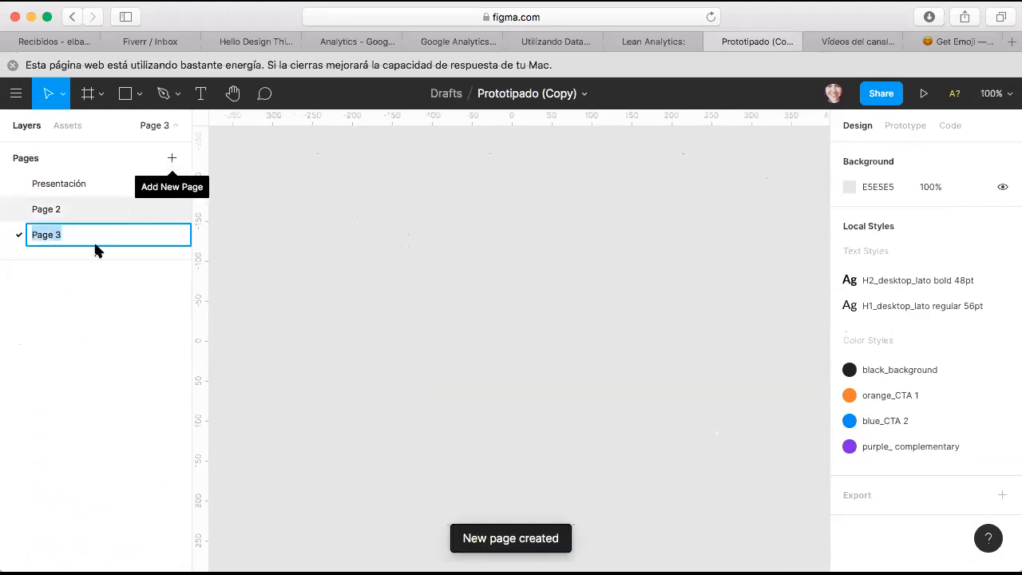
{"action": "type", "text": "Ui"}
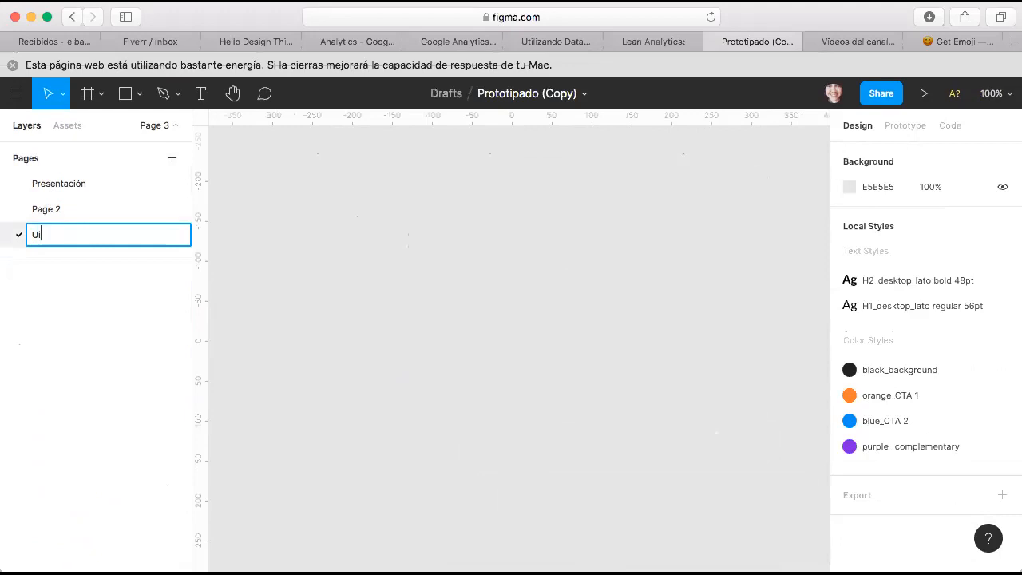
{"action": "key", "text": "BackSpace"}
{"action": "type", "text": "I kit"}
{"action": "key", "text": "Return"}
Move the Add, burger menu, camera, desktop and search components from Page 2 to the UI Kit page by cutting and pasting
{"action": "left_click", "coordinate": [40, 206]}
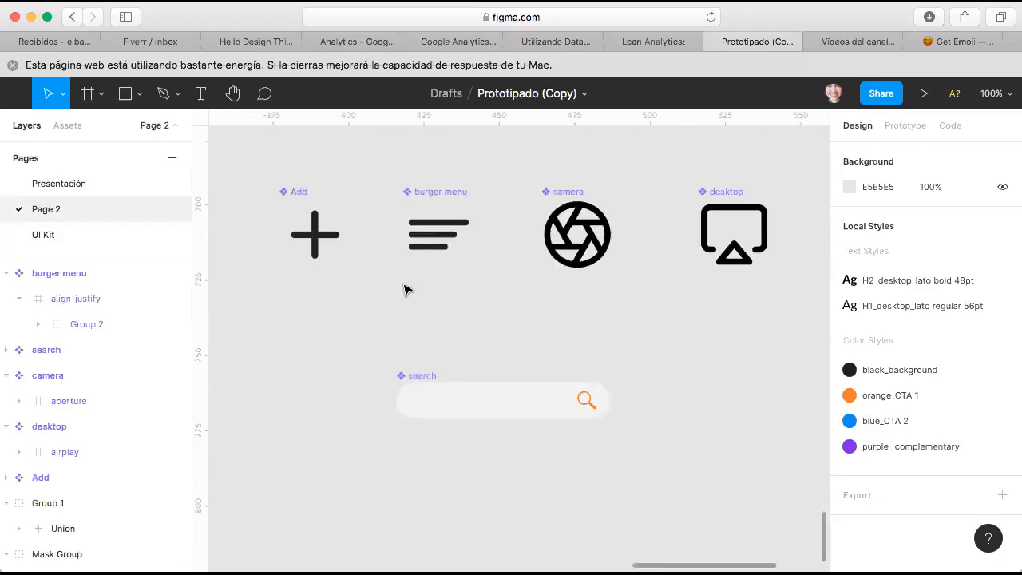
{"action": "left_click_drag", "start_coordinate": [263, 168], "coordinate": [782, 445]}
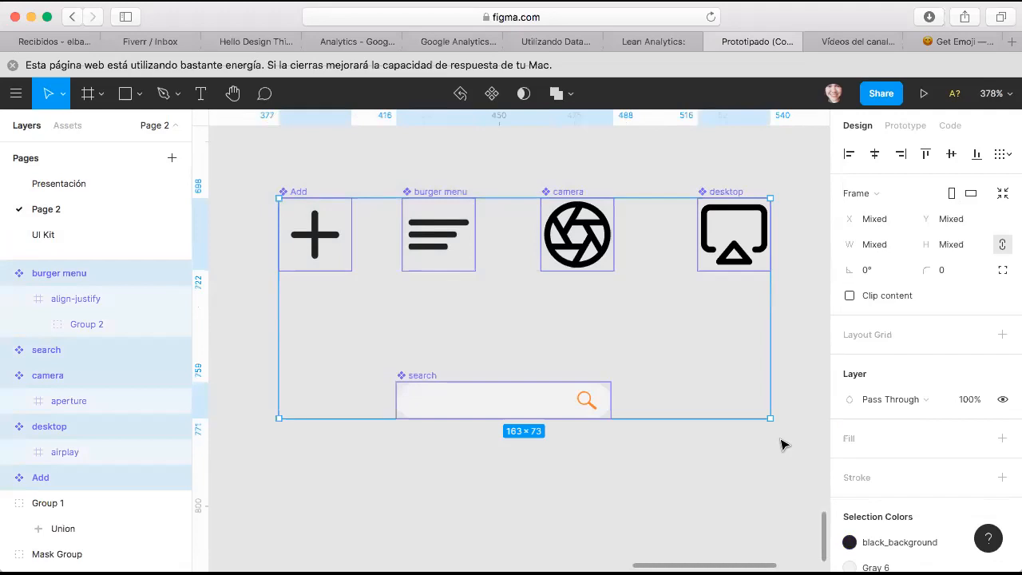
{"action": "key", "text": "Delete"}
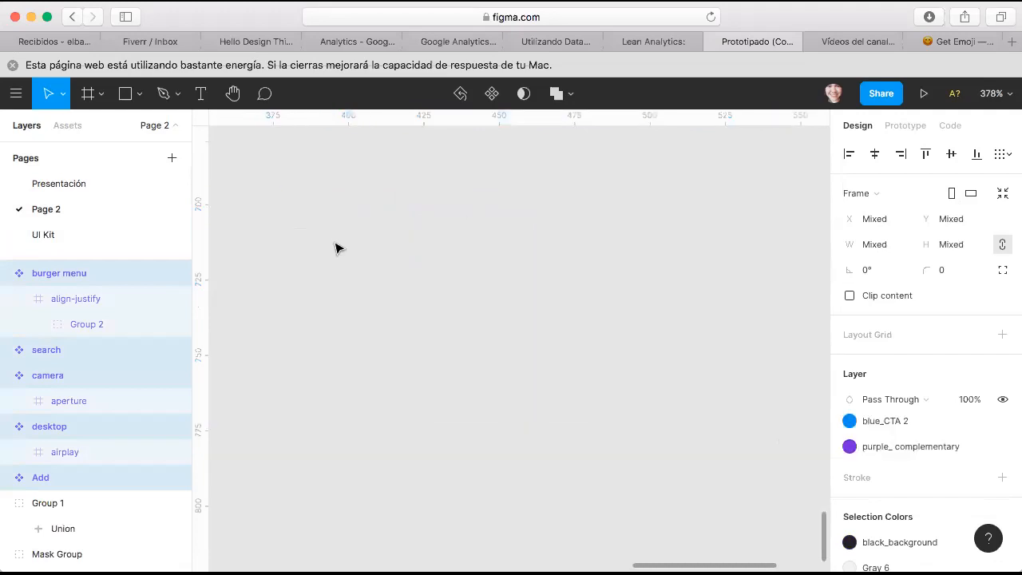
{"action": "left_click", "coordinate": [86, 241]}
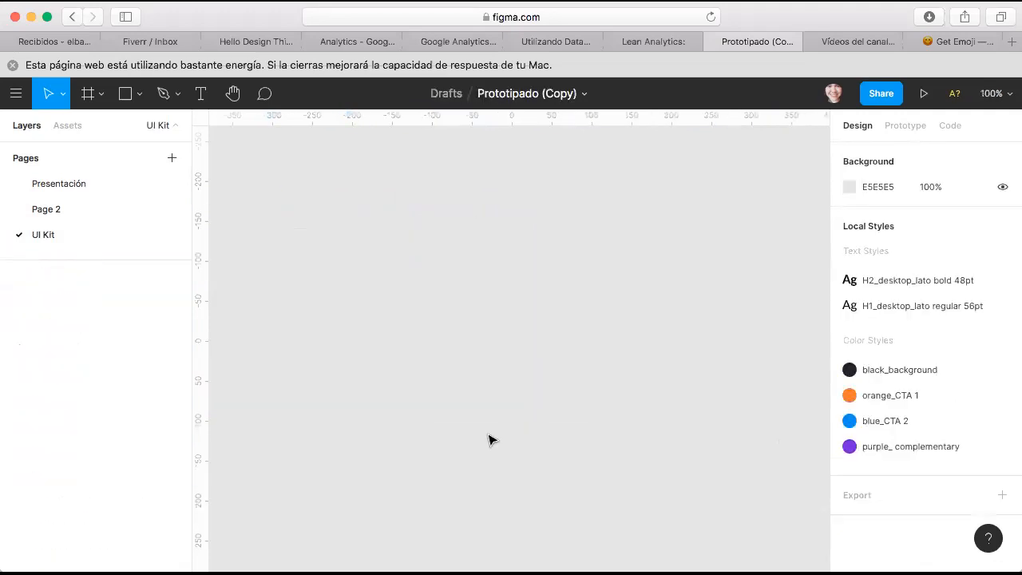
{"action": "key", "text": "super+v"}
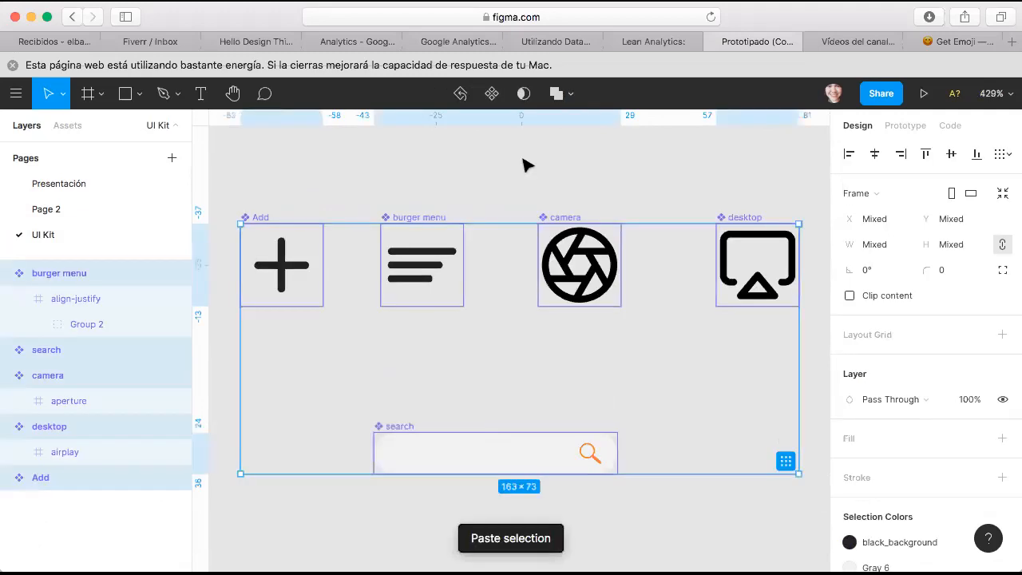
{"action": "left_click", "coordinate": [523, 172]}
{"action": "scroll", "coordinate": [523, 172], "scroll_direction": "down", "scroll_amount": 1}
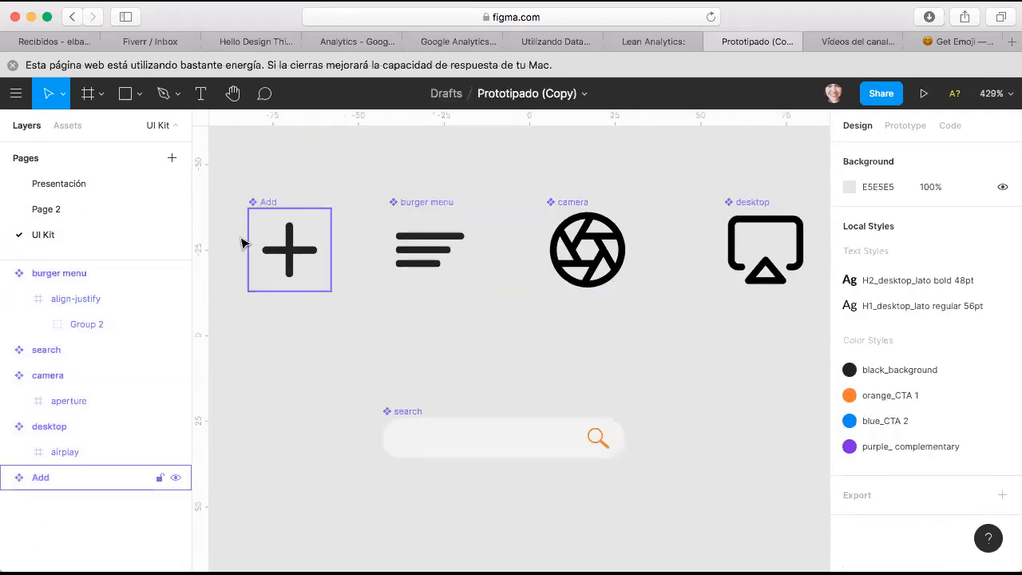
Copy the Add and burger menu components from the UI Kit page and paste them as instances on Page 2
{"action": "left_click", "coordinate": [320, 247]}
{"action": "left_click", "coordinate": [312, 180]}
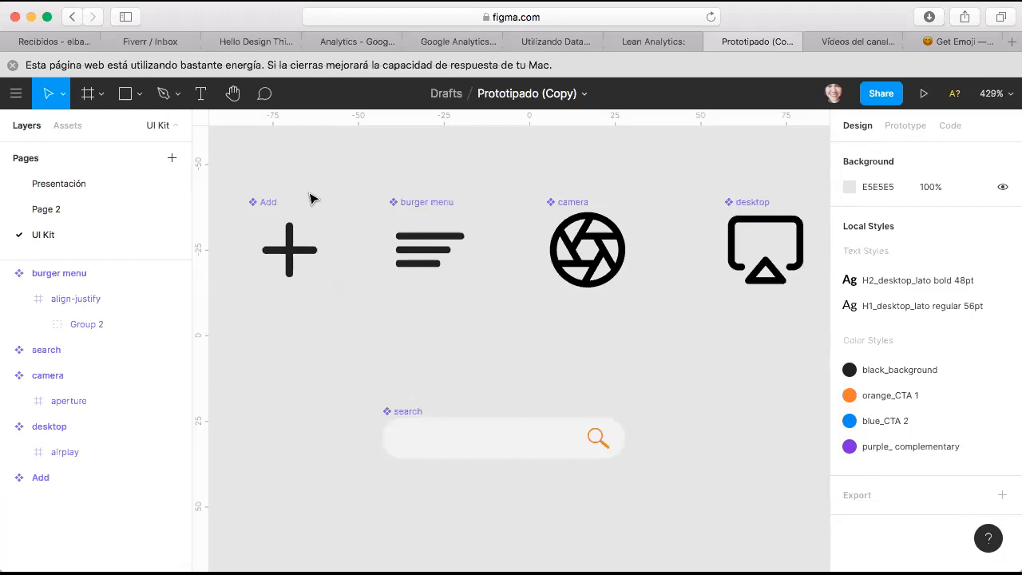
{"action": "scroll", "coordinate": [311, 199], "scroll_direction": "up", "scroll_amount": 1}
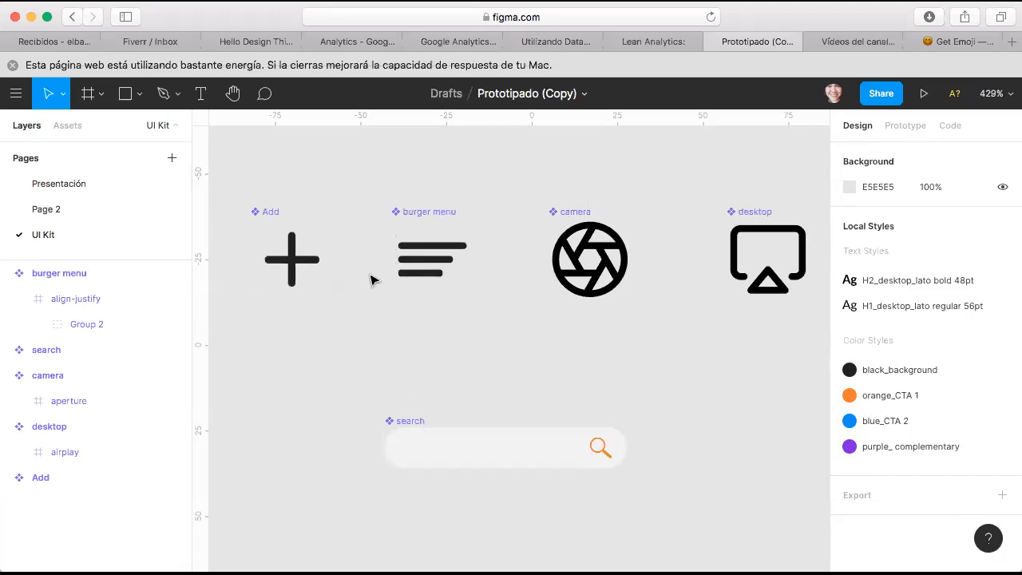
{"action": "left_click", "coordinate": [295, 267]}
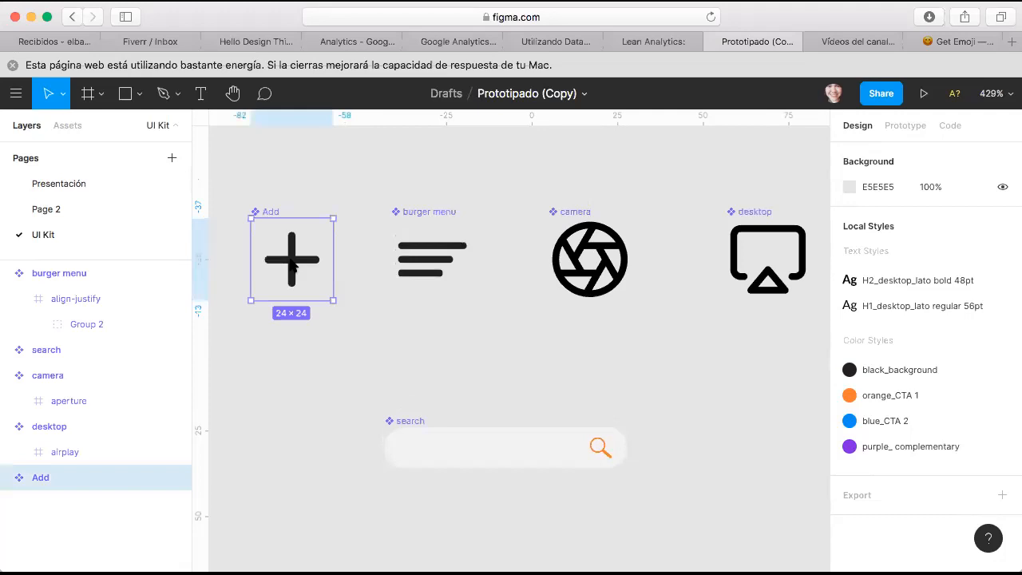
{"action": "left_click", "coordinate": [442, 262], "text": "shift"}
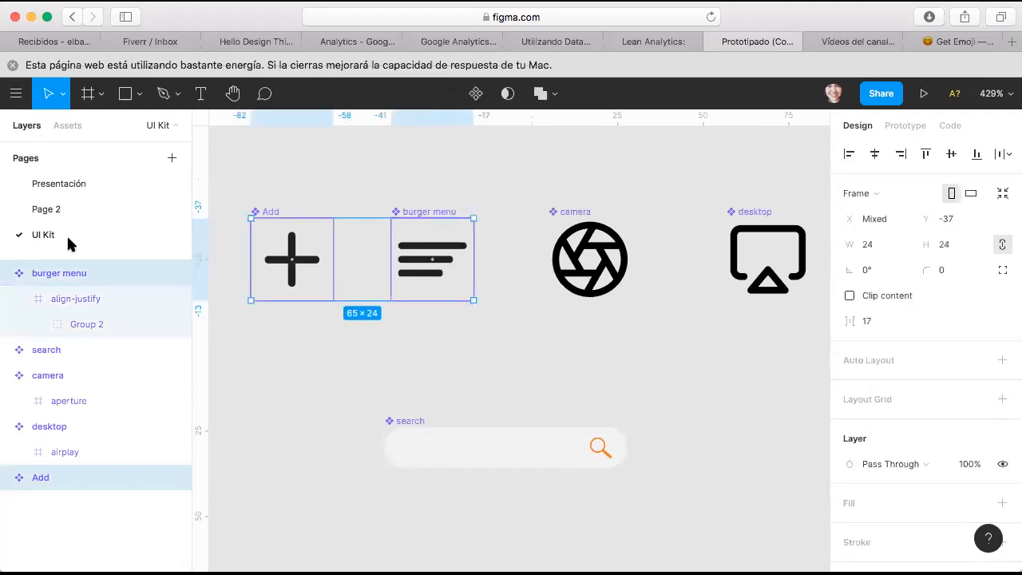
{"action": "left_click", "coordinate": [52, 209]}
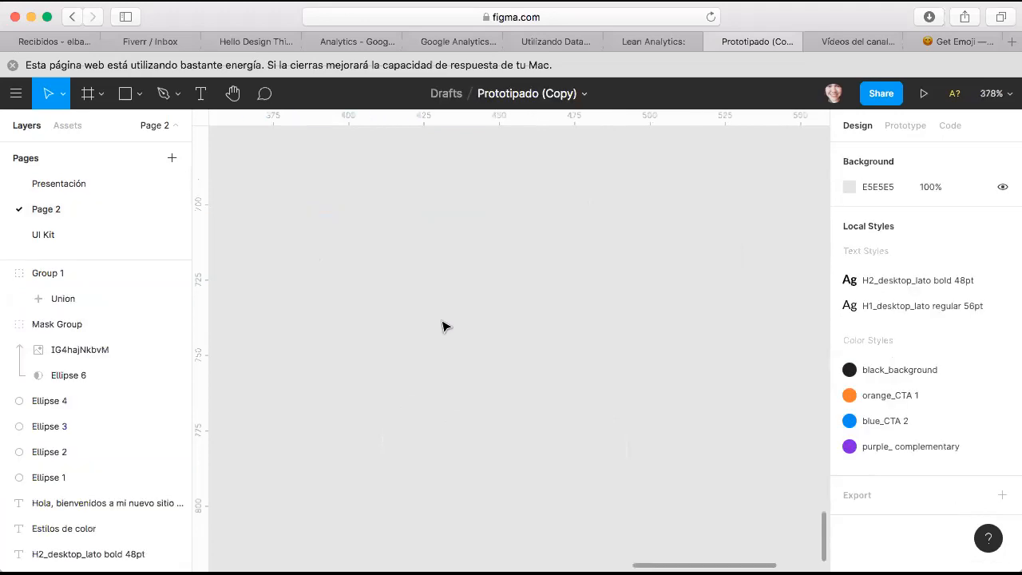
{"action": "key", "text": "super+v"}
{"action": "scroll", "coordinate": [549, 322], "scroll_direction": "down", "scroll_amount": 3}
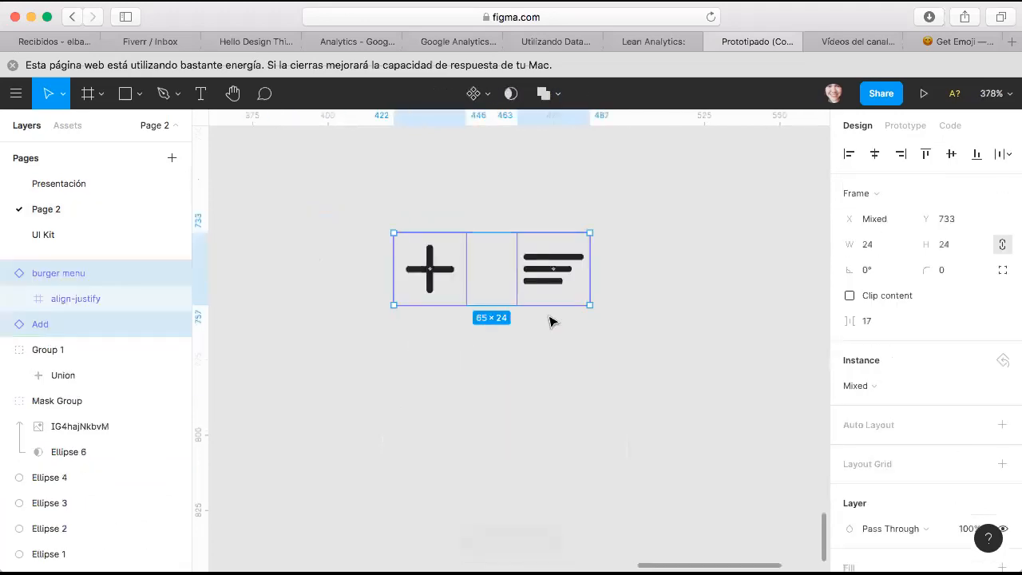
{"action": "scroll", "coordinate": [551, 322], "scroll_direction": "down", "scroll_amount": 1}
{"action": "scroll", "coordinate": [550, 319], "scroll_direction": "up", "scroll_amount": 3}
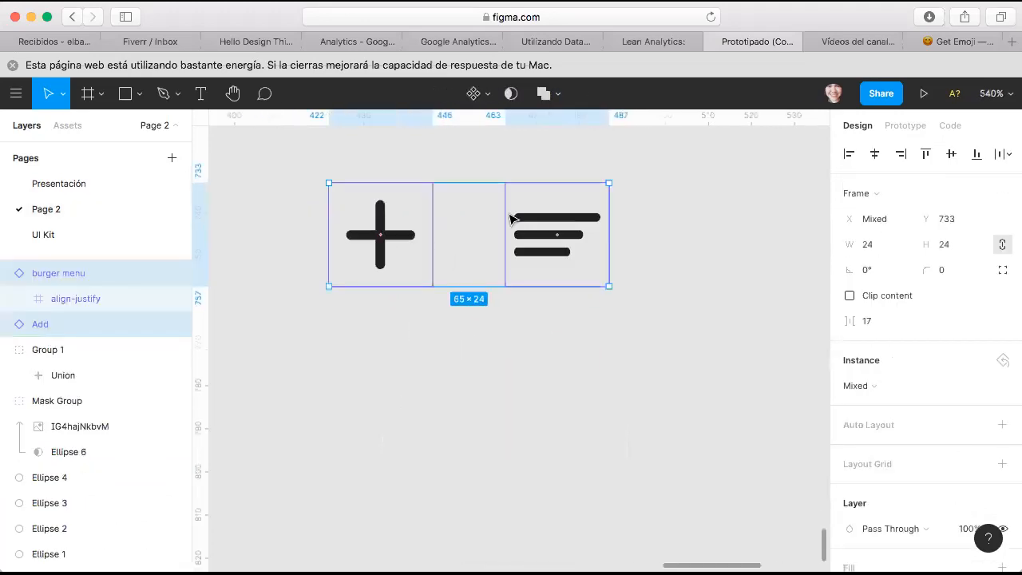
{"action": "scroll", "coordinate": [468, 167], "scroll_direction": "up", "scroll_amount": 2}
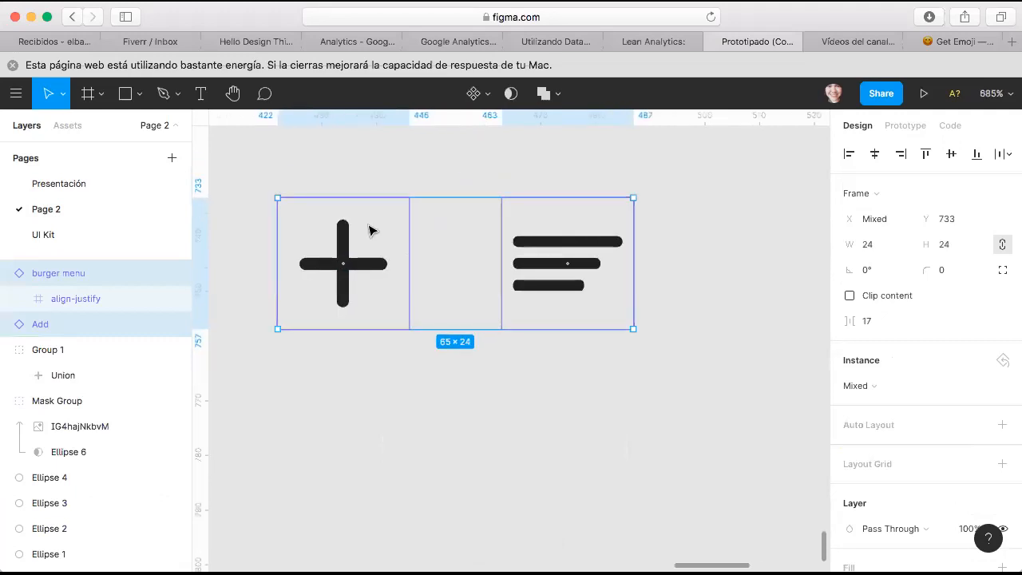
Move the burger menu instance on Page 2 10 px to the right, away from the Add instance
{"action": "left_click", "coordinate": [369, 231]}
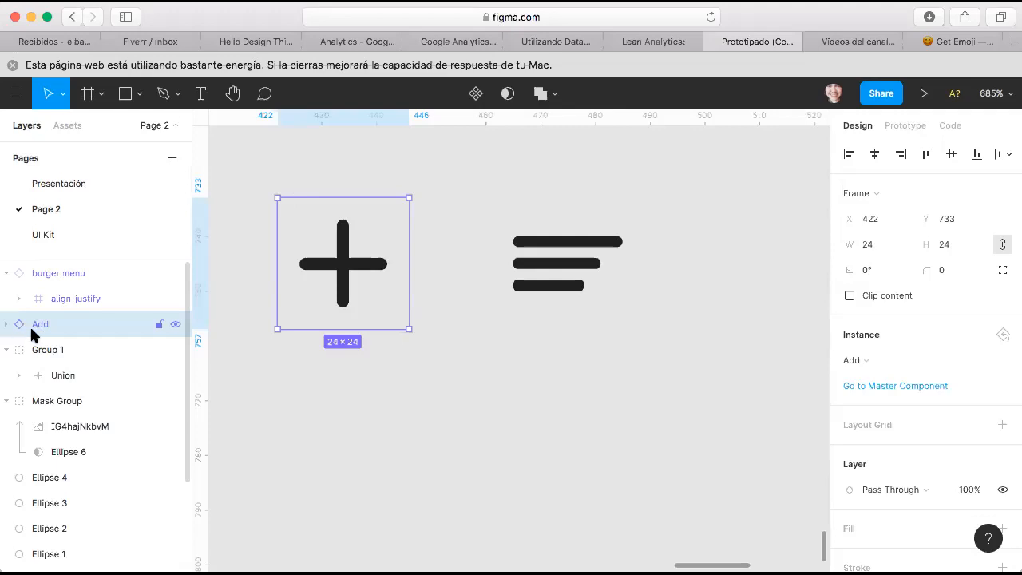
{"action": "left_click", "coordinate": [557, 256]}
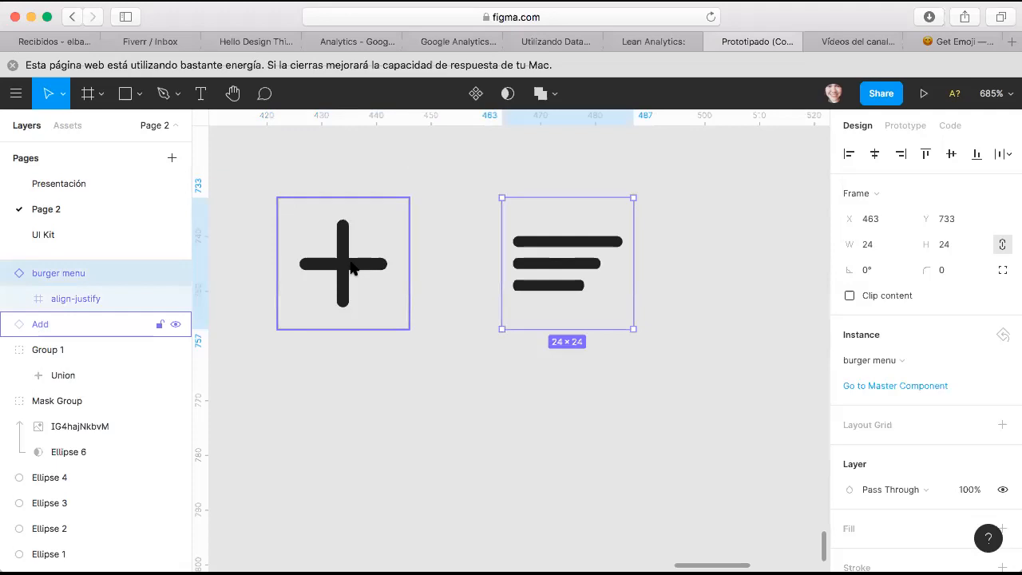
{"action": "key", "text": "shift+Right"}
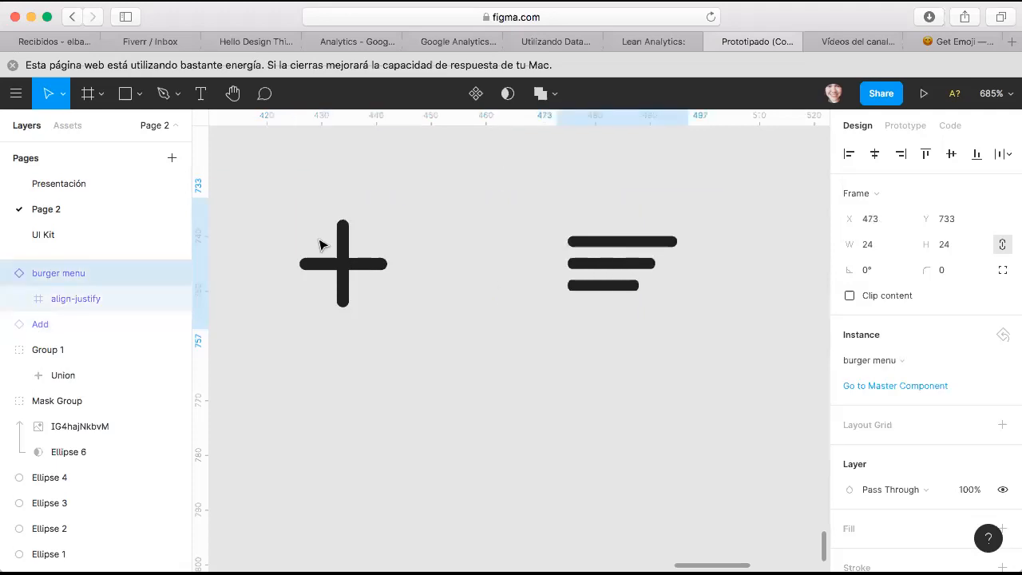
Duplicate the Add and burger menu instances together and place the copies 3 px below the originals
{"action": "left_click", "coordinate": [339, 247]}
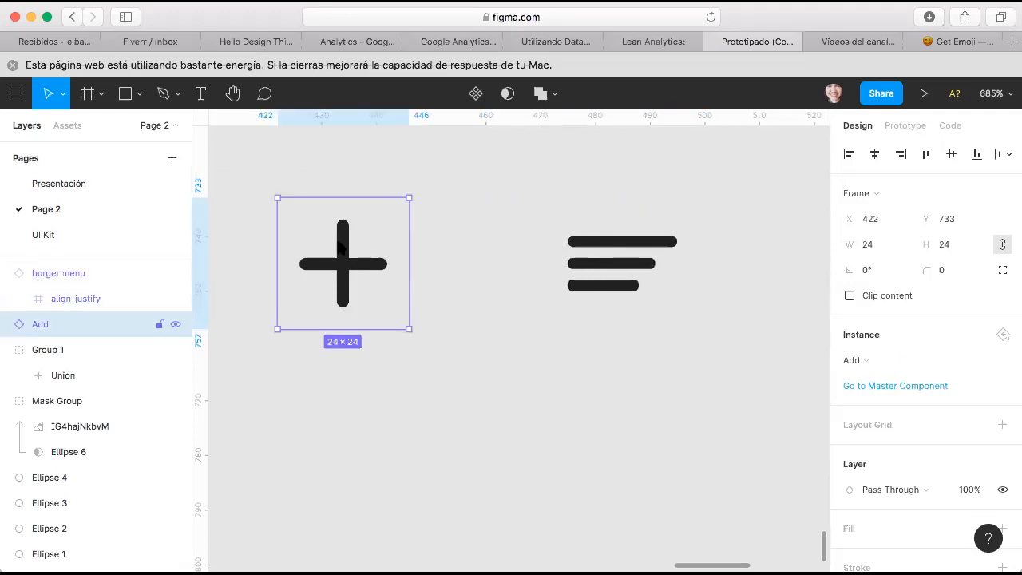
{"action": "left_click", "coordinate": [588, 257], "text": "shift"}
{"action": "key", "text": "super+d"}
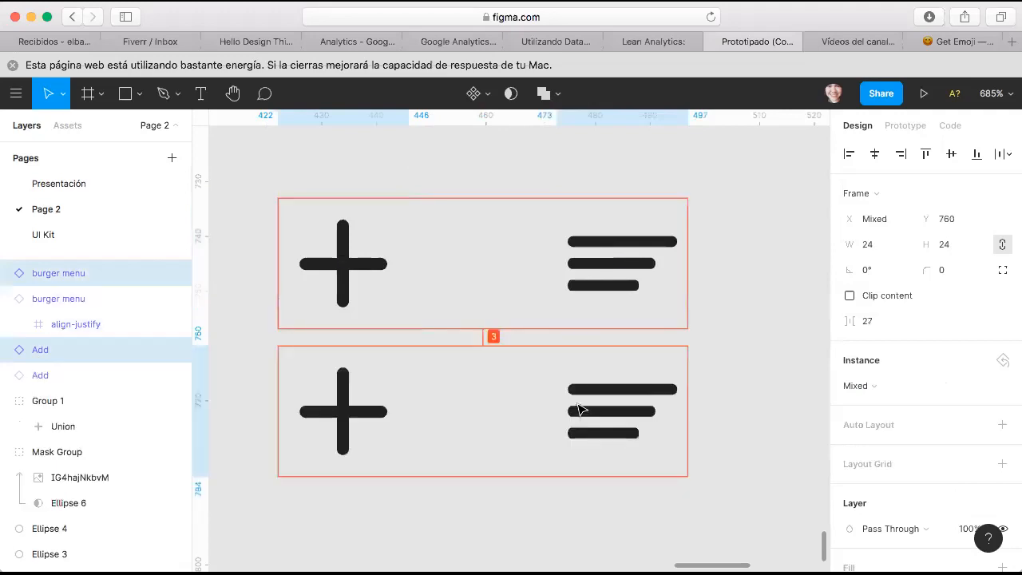
{"action": "key", "text": "Up"}
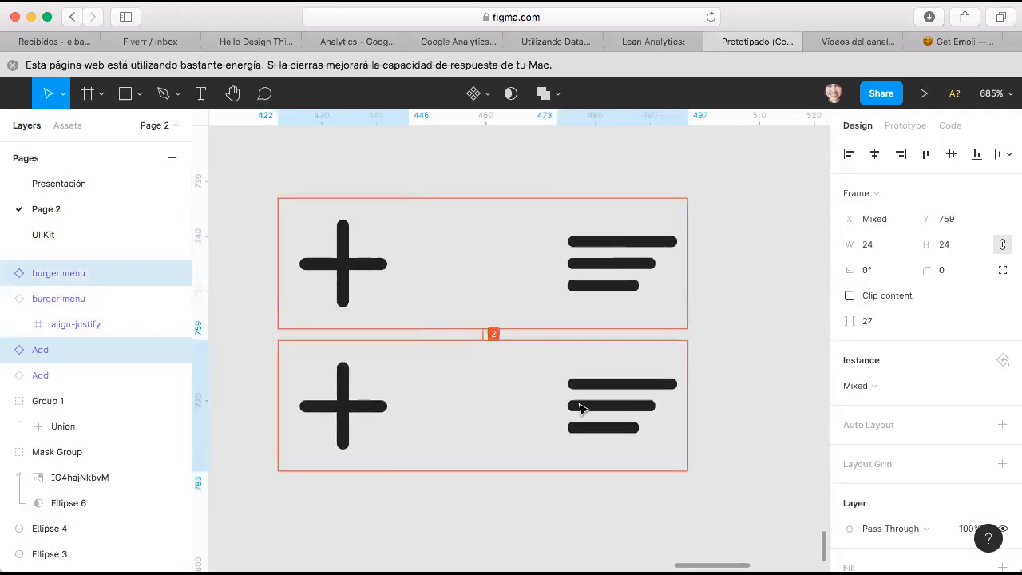
{"action": "key", "text": "Up"}
{"action": "key", "text": "Up"}
{"action": "key", "text": "Down"}
{"action": "key", "text": "Down"}
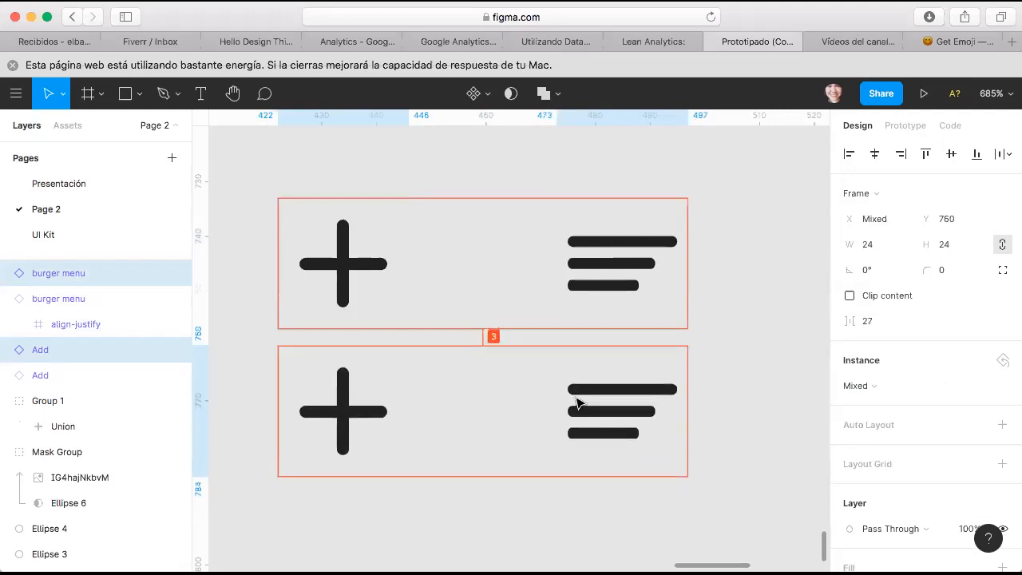
{"action": "key", "text": "Down"}
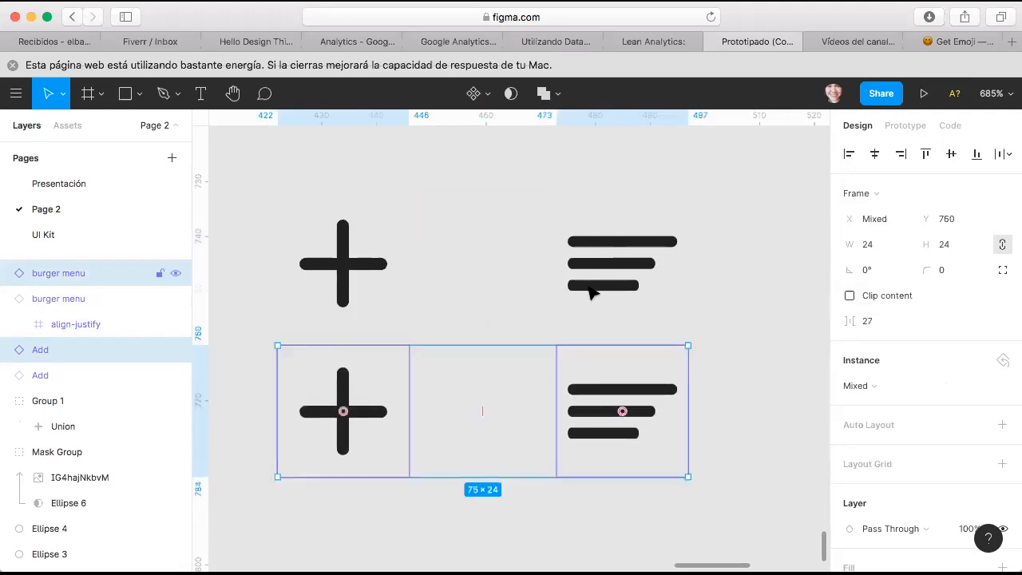
{"action": "left_click", "coordinate": [519, 189]}
{"action": "scroll", "coordinate": [519, 189], "scroll_direction": "down", "scroll_amount": 1}
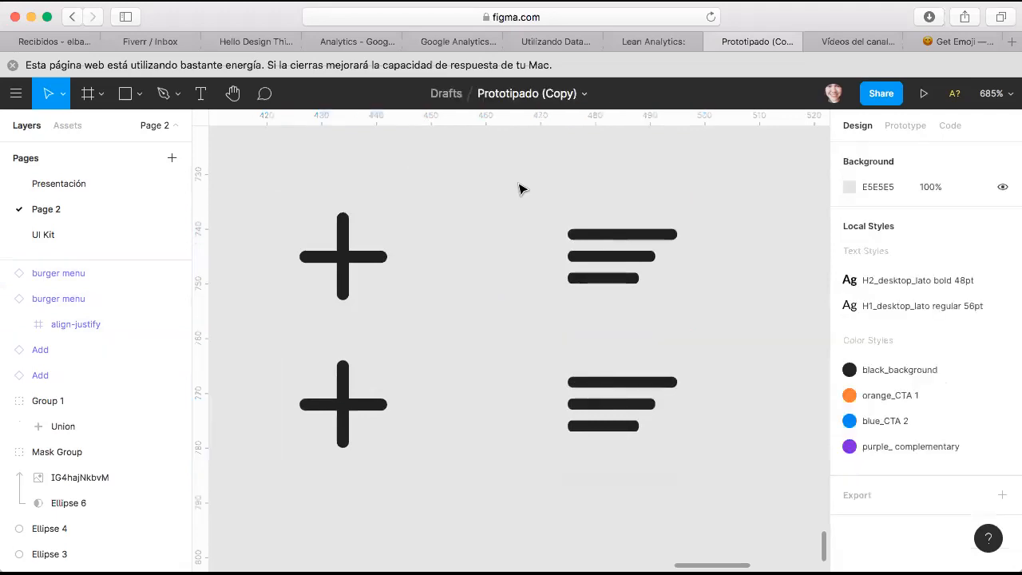
Apply the orange_CTA 1 color style to the plus shape of the Add main component on the UI Kit page
{"action": "left_click", "coordinate": [58, 230]}
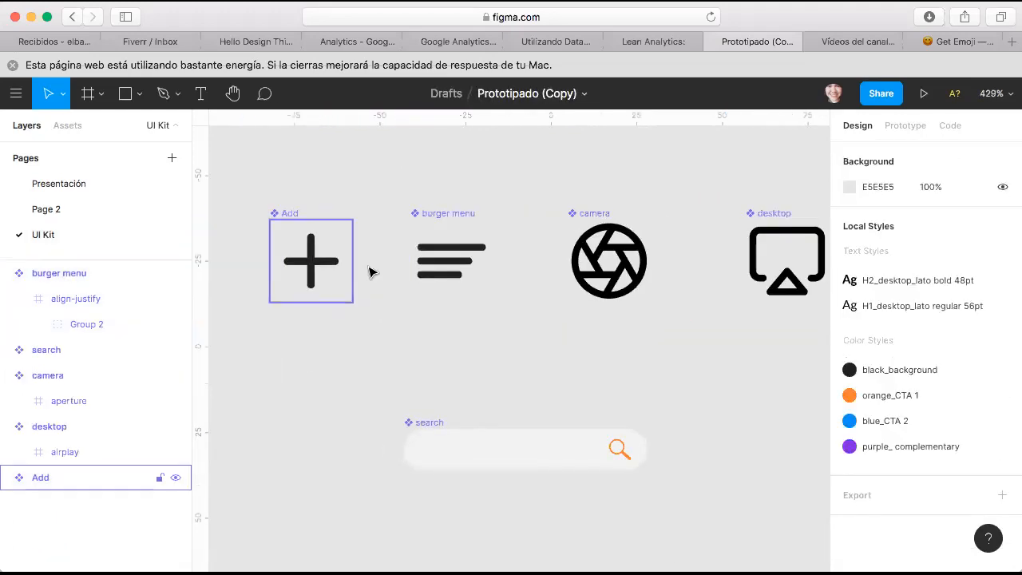
{"action": "scroll", "coordinate": [370, 265], "scroll_direction": "up", "scroll_amount": 1}
{"action": "scroll", "coordinate": [370, 265], "scroll_direction": "up", "scroll_amount": 3}
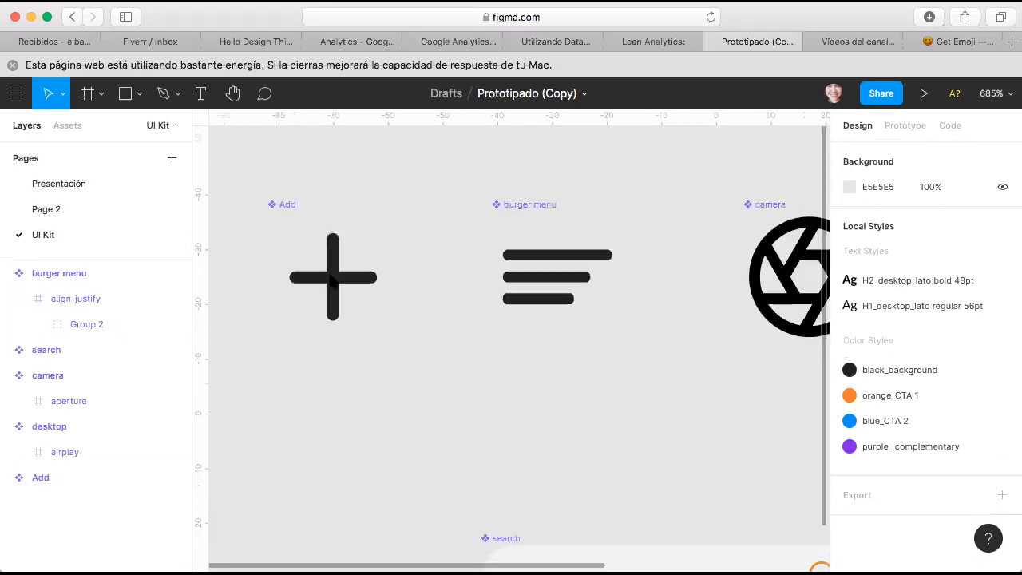
{"action": "left_click", "coordinate": [332, 278]}
{"action": "scroll", "coordinate": [930, 484], "scroll_direction": "down", "scroll_amount": 1}
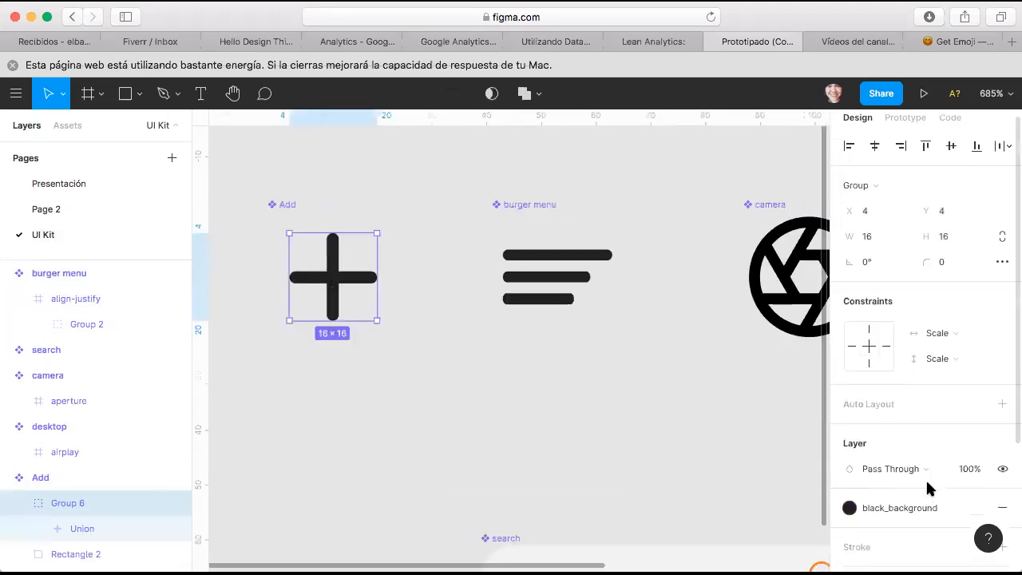
{"action": "scroll", "coordinate": [925, 478], "scroll_direction": "down", "scroll_amount": 3}
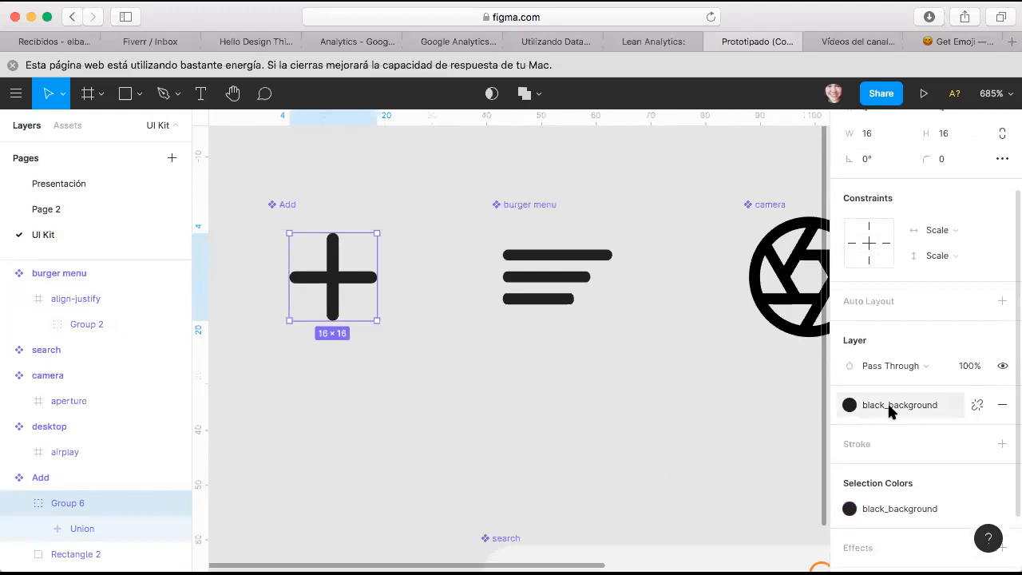
{"action": "left_click", "coordinate": [892, 407]}
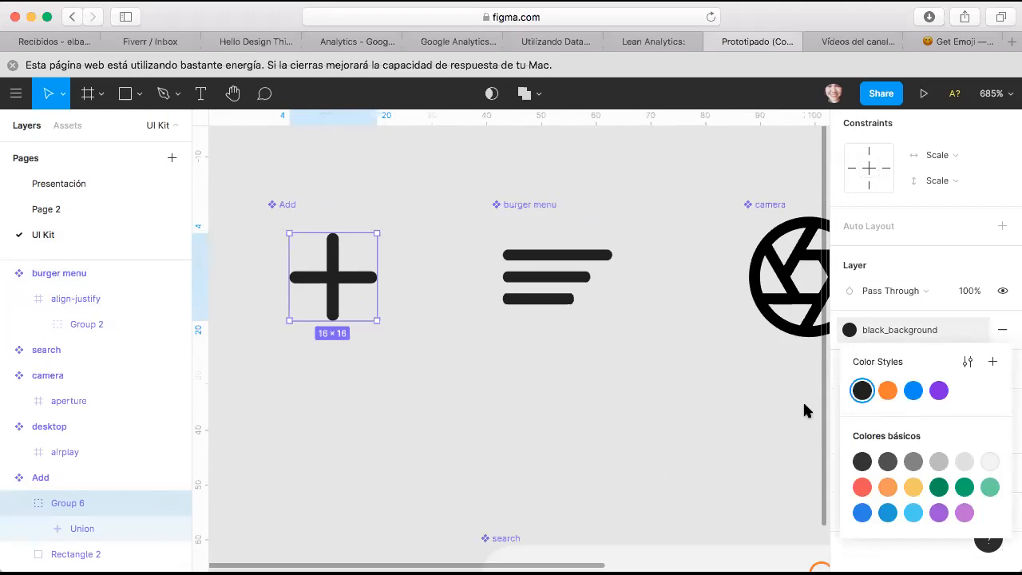
{"action": "left_click", "coordinate": [641, 380]}
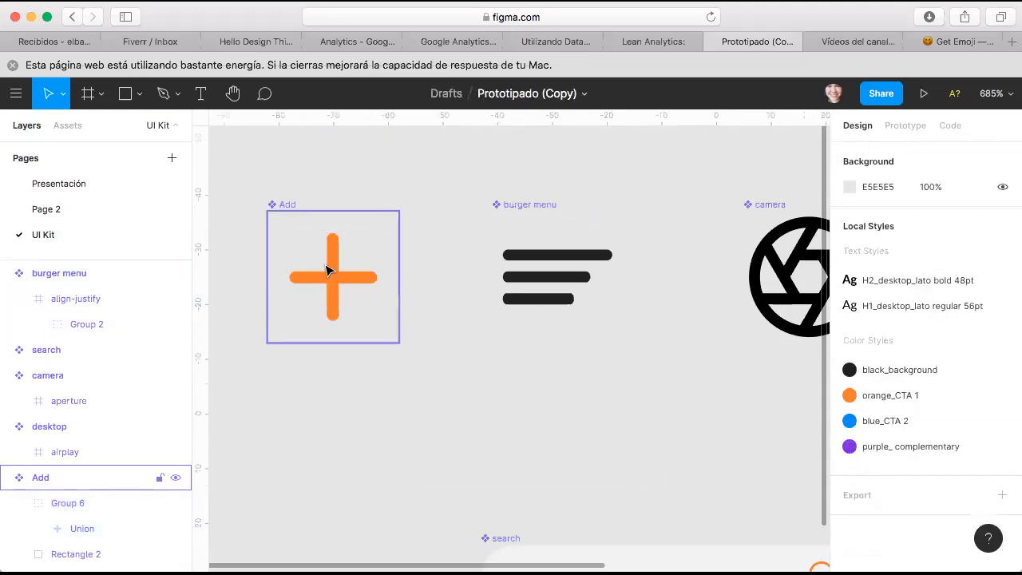
{"action": "left_click", "coordinate": [161, 214]}
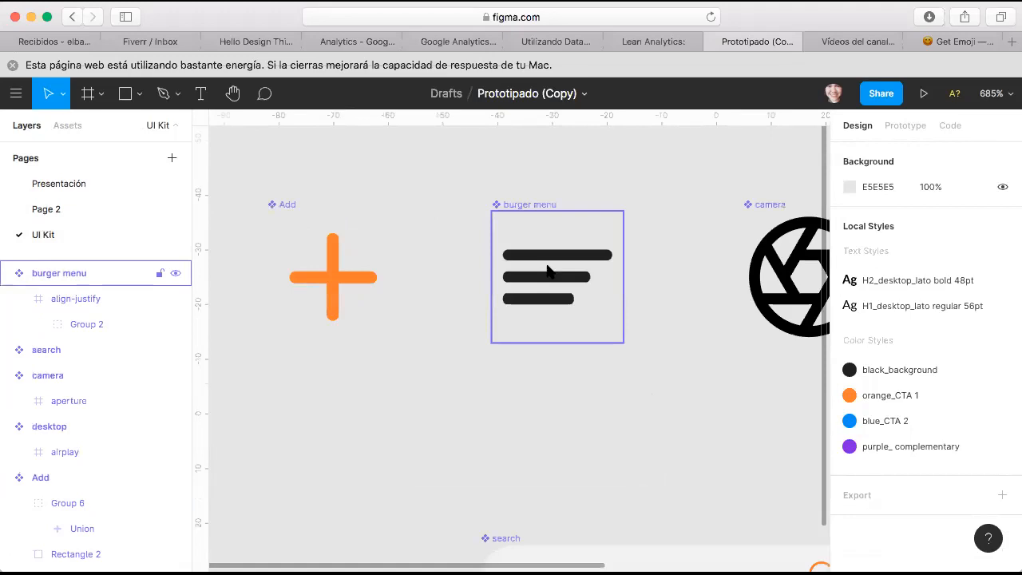
Recolor the burger menu main component with the purple_ complementary color style
{"action": "left_click", "coordinate": [549, 274]}
{"action": "scroll", "coordinate": [916, 463], "scroll_direction": "down", "scroll_amount": 3}
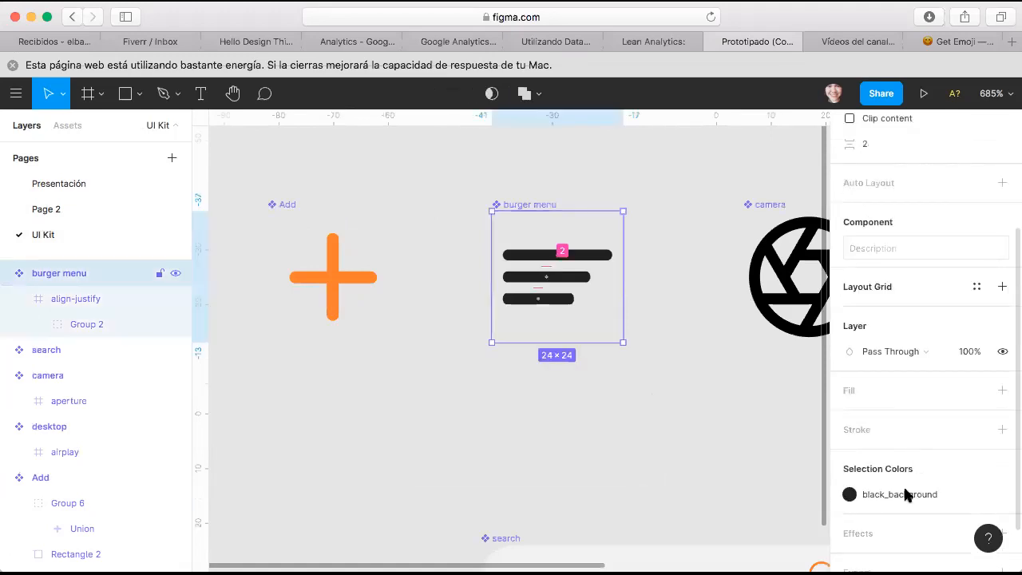
{"action": "left_click", "coordinate": [904, 489]}
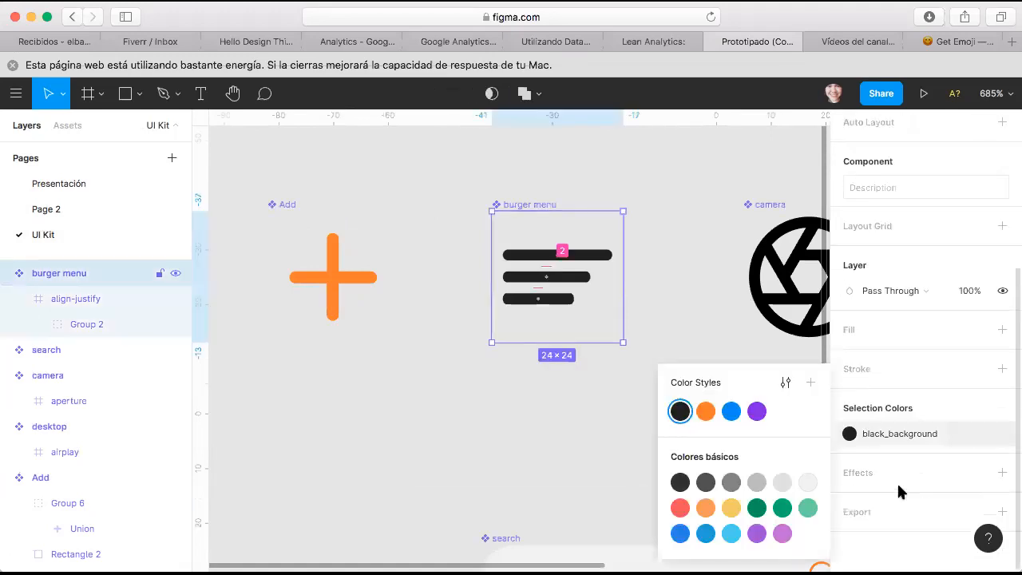
{"action": "left_click", "coordinate": [757, 412]}
{"action": "left_click", "coordinate": [667, 410]}
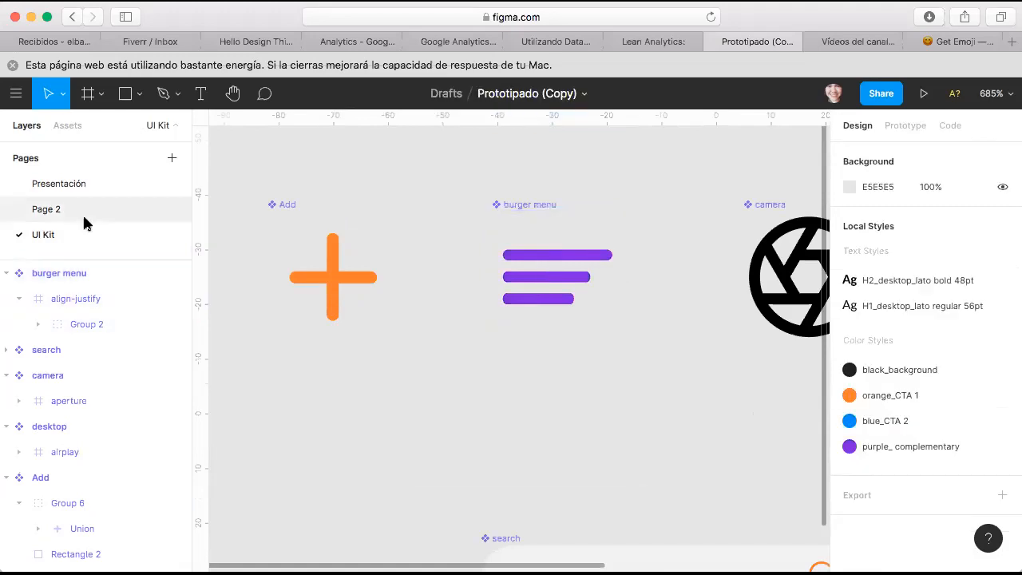
Override the plus shape of the lower Add instance on Page 2 with the blue_CTA 2 color style
{"action": "left_click", "coordinate": [79, 211]}
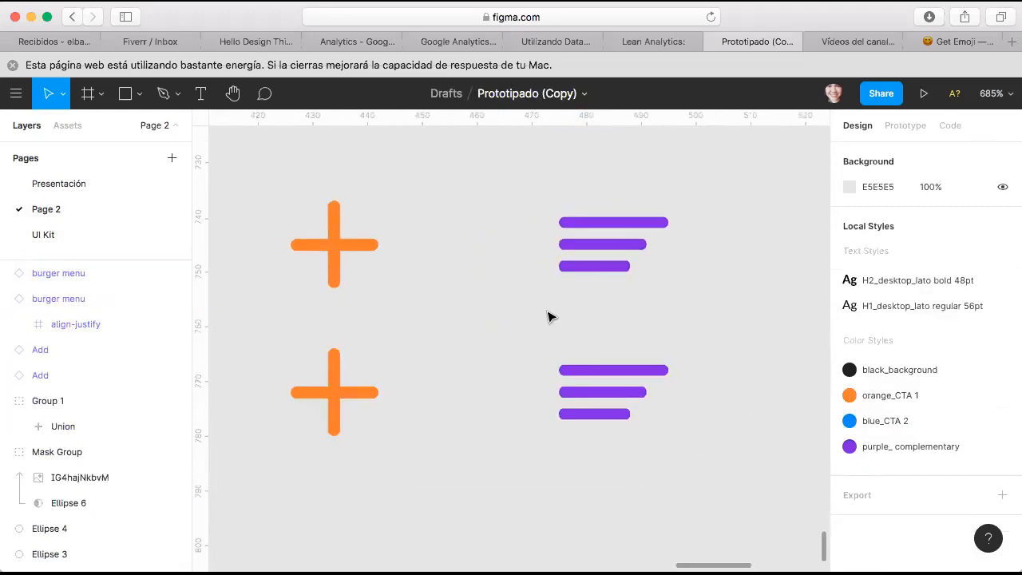
{"action": "scroll", "coordinate": [551, 317], "scroll_direction": "down", "scroll_amount": 1}
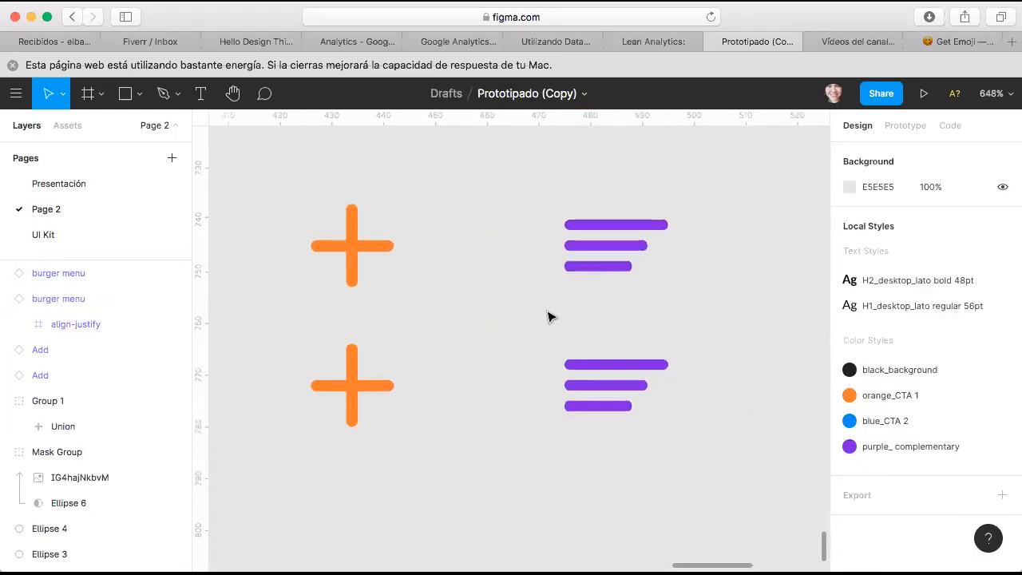
{"action": "scroll", "coordinate": [420, 349], "scroll_direction": "down", "scroll_amount": 1}
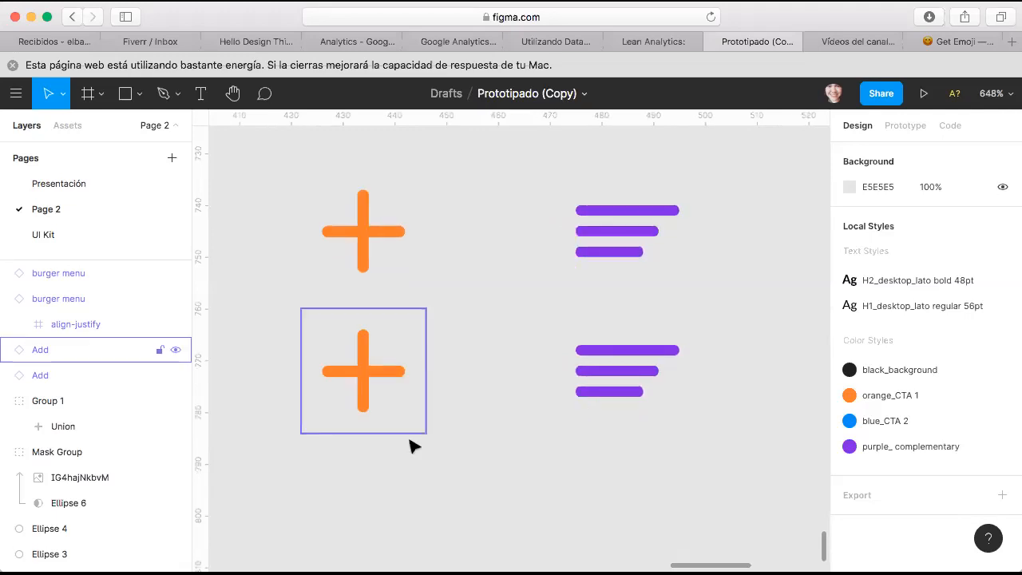
{"action": "scroll", "coordinate": [411, 446], "scroll_direction": "up", "scroll_amount": 1}
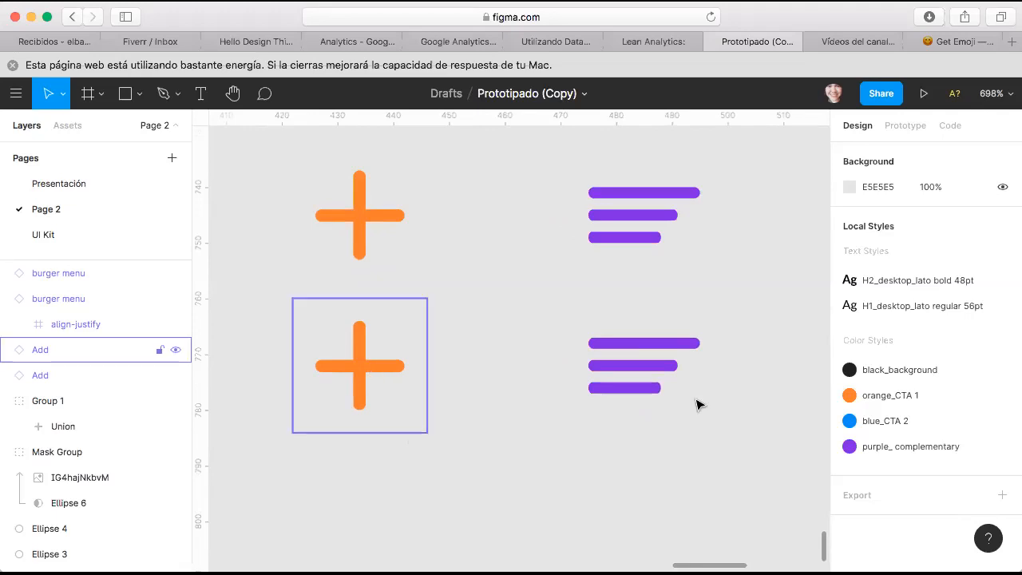
{"action": "left_click", "coordinate": [654, 366]}
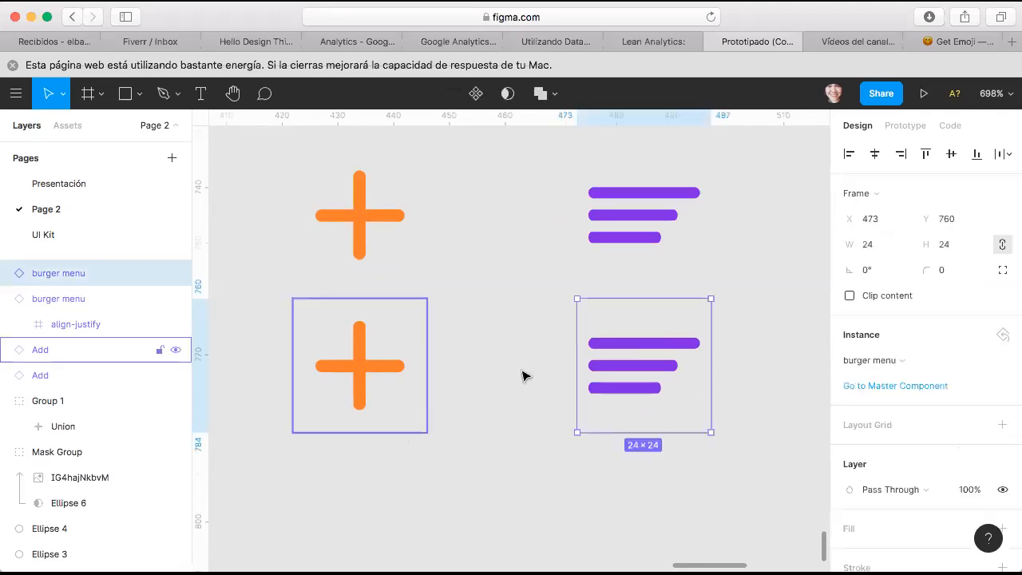
{"action": "left_click", "coordinate": [358, 376], "text": "shift"}
{"action": "left_click", "coordinate": [358, 375]}
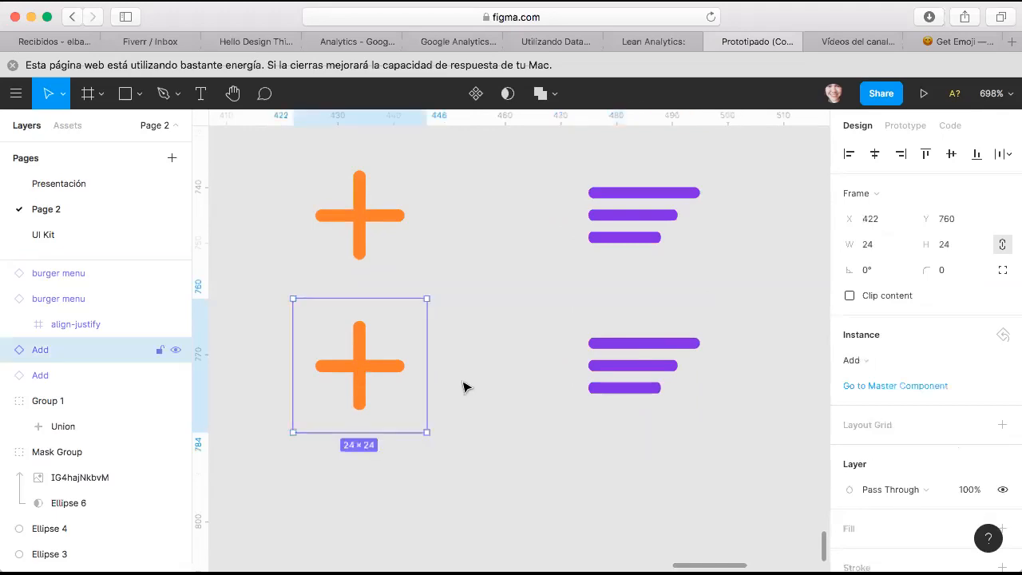
{"action": "double_click", "coordinate": [381, 368]}
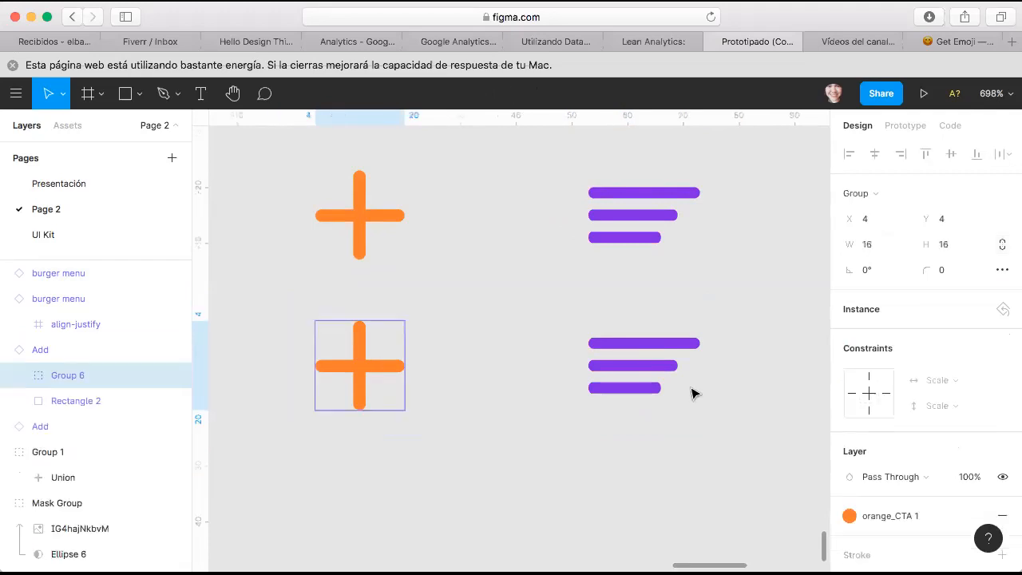
{"action": "key", "text": "Return"}
{"action": "left_click", "coordinate": [901, 489]}
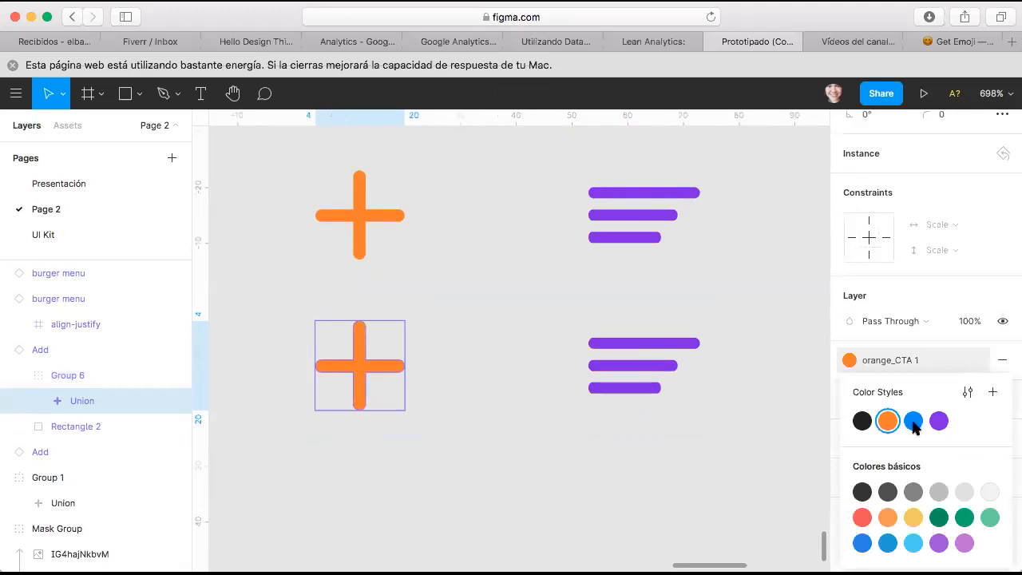
{"action": "left_click", "coordinate": [914, 421]}
{"action": "left_click", "coordinate": [634, 445]}
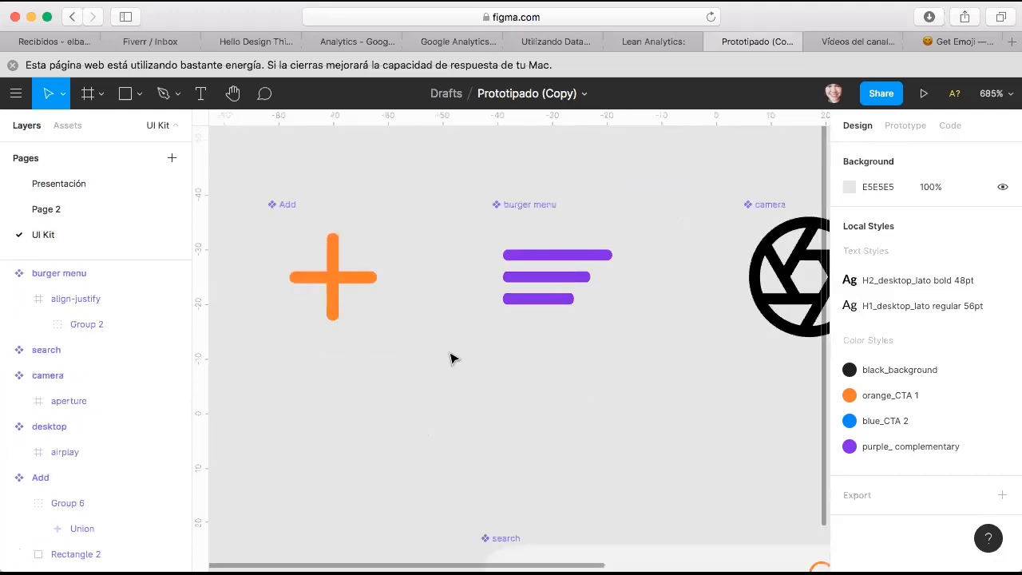
Recolor the bars of the lower burger menu instance on Page 2 with the black_background color style
{"action": "scroll", "coordinate": [451, 358], "scroll_direction": "right", "scroll_amount": 1}
{"action": "scroll", "coordinate": [451, 358], "scroll_direction": "down", "scroll_amount": 3}
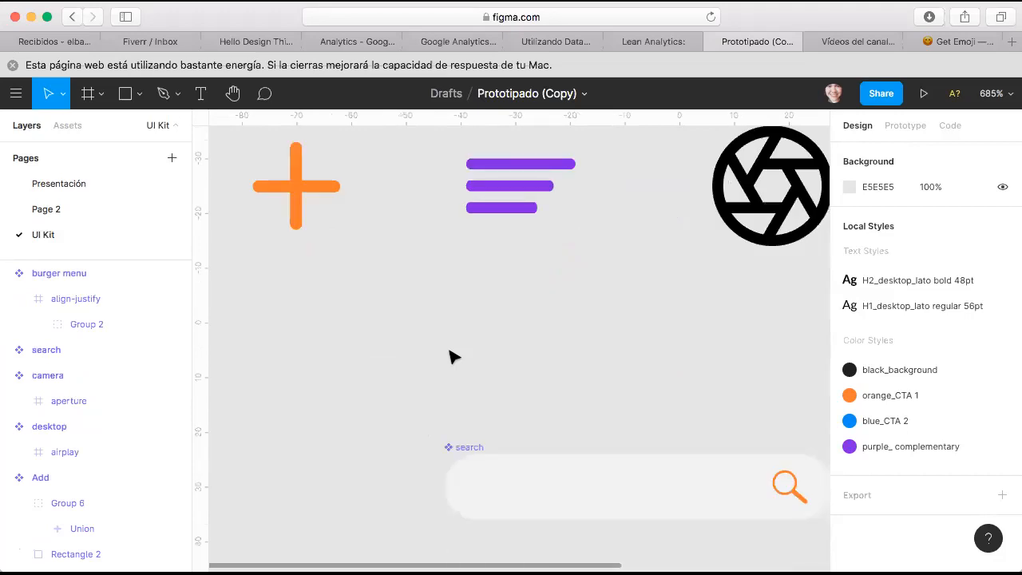
{"action": "scroll", "coordinate": [453, 357], "scroll_direction": "up", "scroll_amount": 2}
{"action": "scroll", "coordinate": [352, 380], "scroll_direction": "left", "scroll_amount": 2}
{"action": "scroll", "coordinate": [351, 381], "scroll_direction": "up", "scroll_amount": 1}
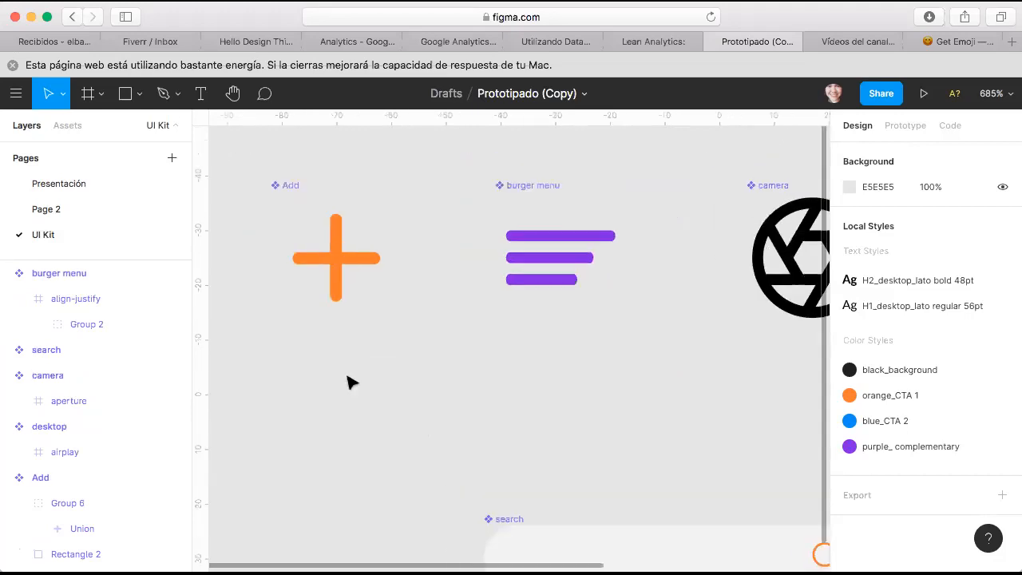
{"action": "left_click", "coordinate": [62, 209]}
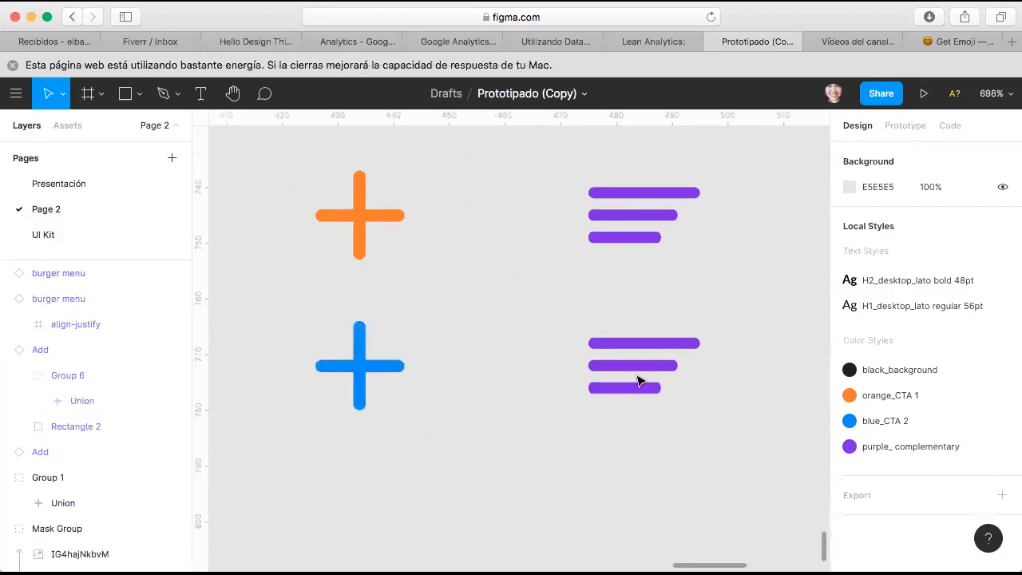
{"action": "scroll", "coordinate": [639, 381], "scroll_direction": "right", "scroll_amount": 1}
{"action": "left_click", "coordinate": [640, 375]}
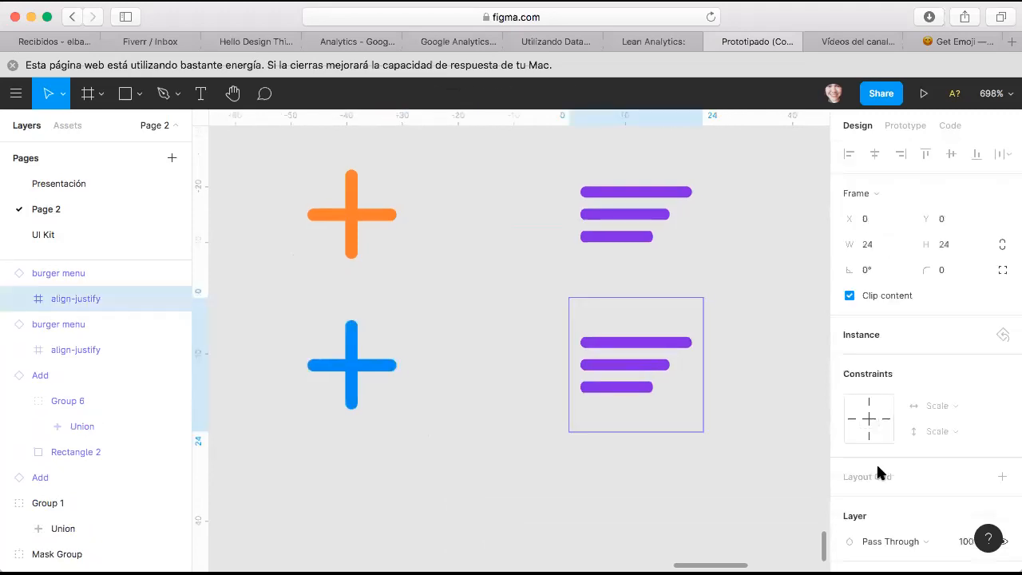
{"action": "scroll", "coordinate": [882, 475], "scroll_direction": "down", "scroll_amount": 5}
{"action": "left_click", "coordinate": [893, 488]}
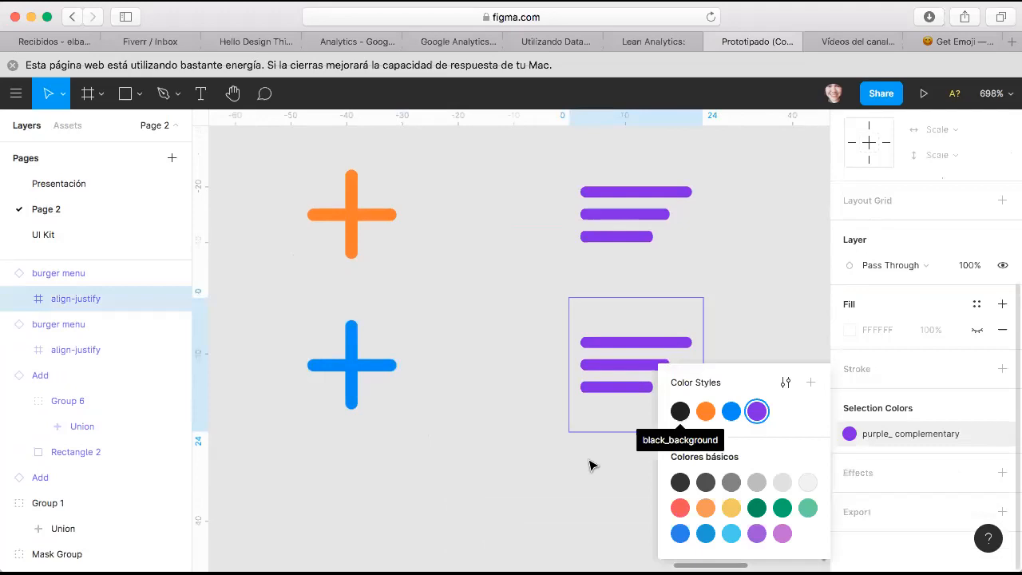
{"action": "left_click", "coordinate": [414, 328]}
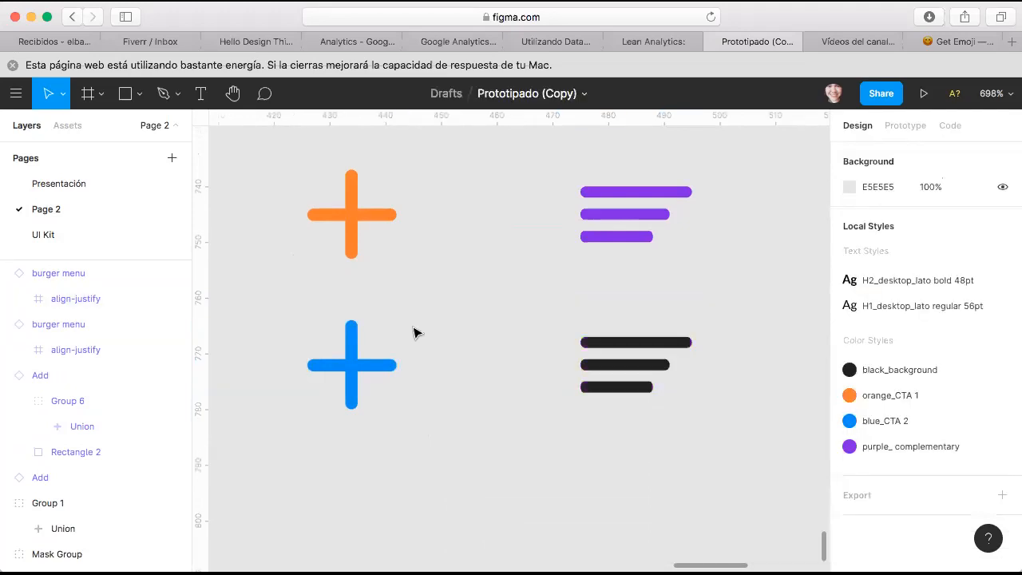
Shorten the top bar of the burger menu main component on the UI Kit page to 13 px wide
{"action": "left_click", "coordinate": [72, 233]}
{"action": "scroll", "coordinate": [536, 340], "scroll_direction": "right", "scroll_amount": 1}
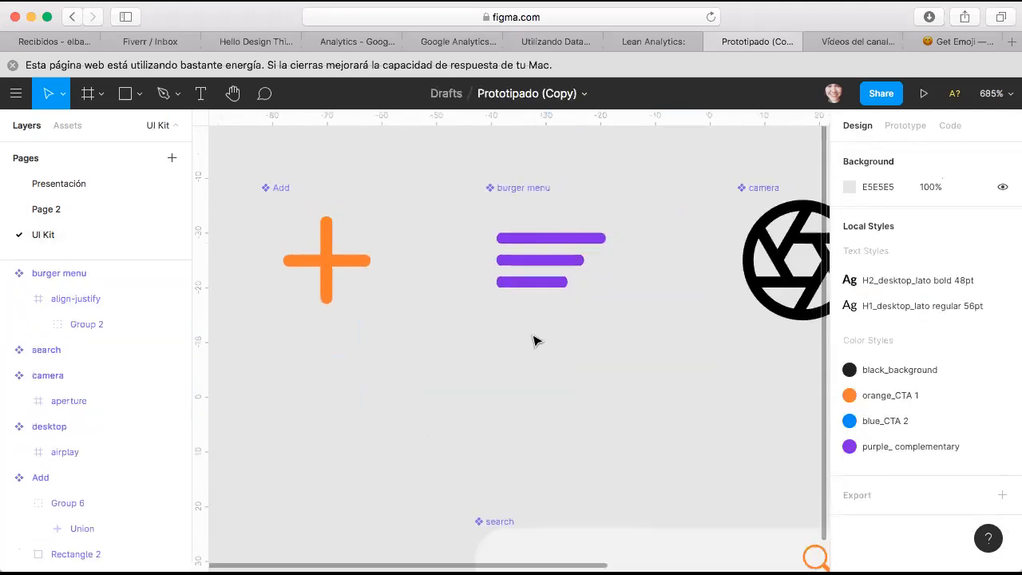
{"action": "left_click", "coordinate": [558, 236]}
{"action": "scroll", "coordinate": [595, 267], "scroll_direction": "up", "scroll_amount": 3}
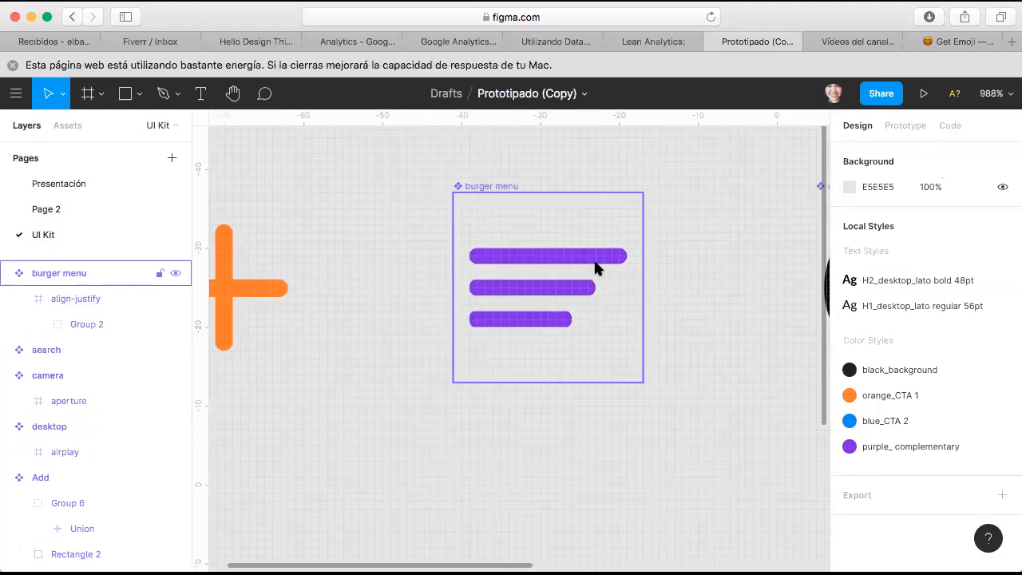
{"action": "left_click", "coordinate": [595, 261], "text": "super"}
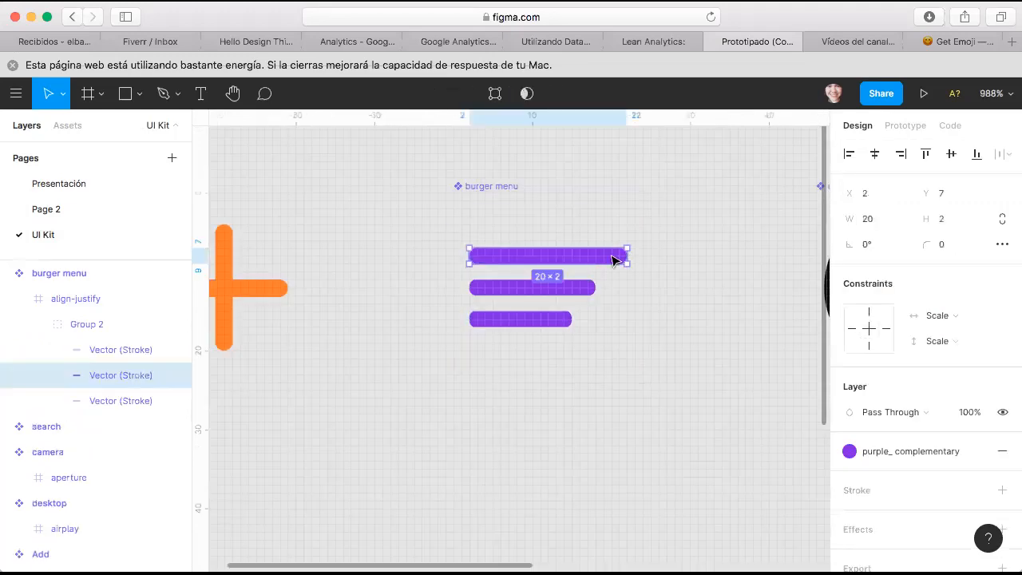
{"action": "key", "text": "Left"}
{"action": "key", "text": "Left"}
{"action": "key", "text": "Right"}
{"action": "key", "text": "Right"}
{"action": "scroll", "coordinate": [609, 258], "scroll_direction": "up", "scroll_amount": 3}
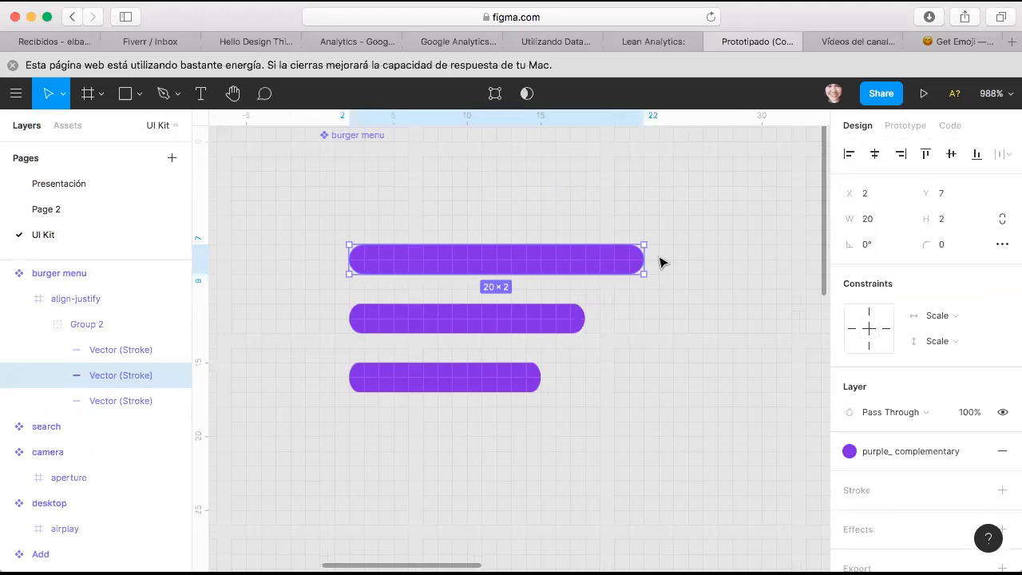
{"action": "scroll", "coordinate": [652, 263], "scroll_direction": "up", "scroll_amount": 1}
{"action": "left_click_drag", "start_coordinate": [652, 263], "coordinate": [532, 279]}
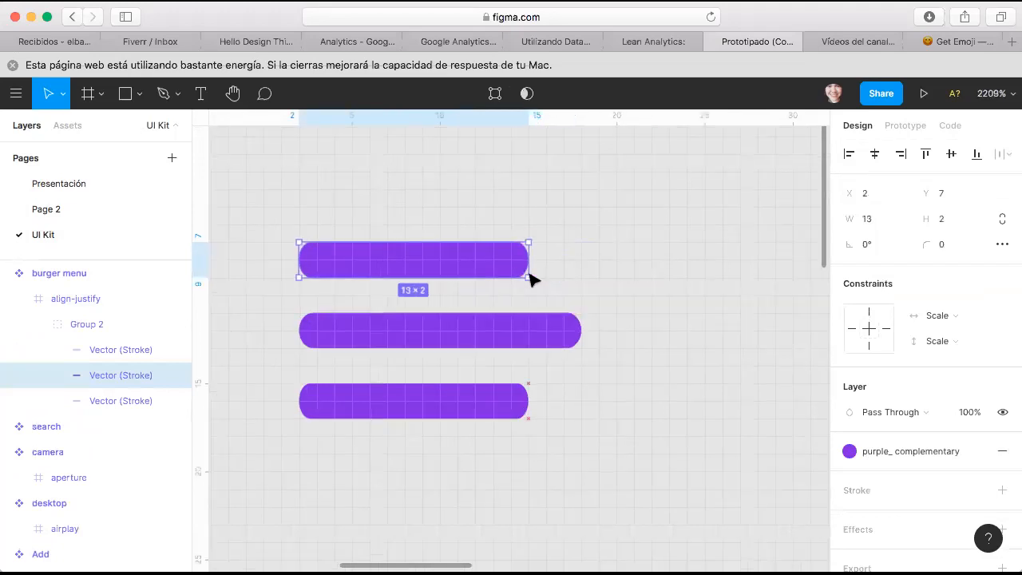
Widen the middle bar of the burger menu main component to 19 px
{"action": "left_click", "coordinate": [581, 342]}
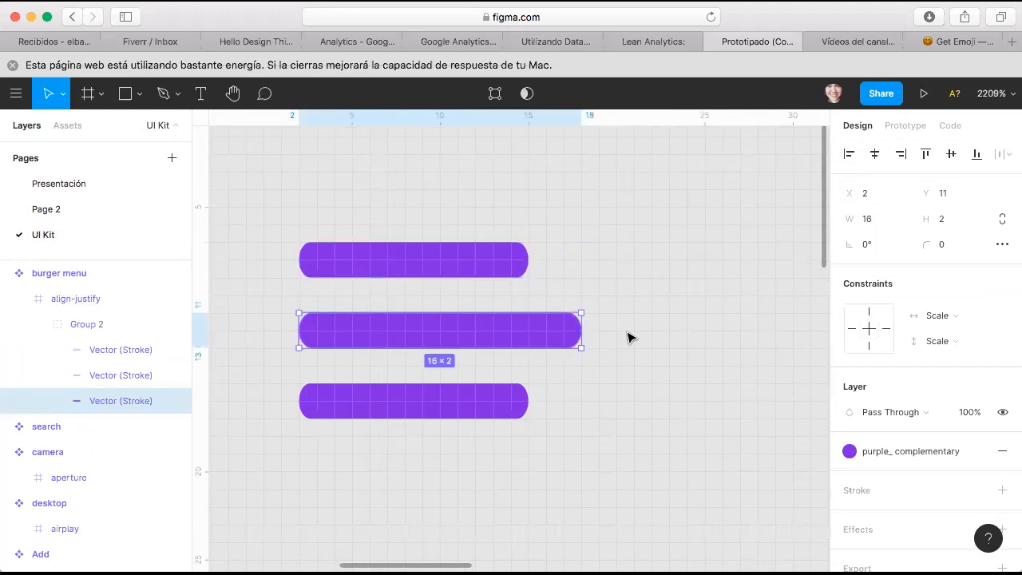
{"action": "left_click_drag", "start_coordinate": [628, 338], "coordinate": [632, 338]}
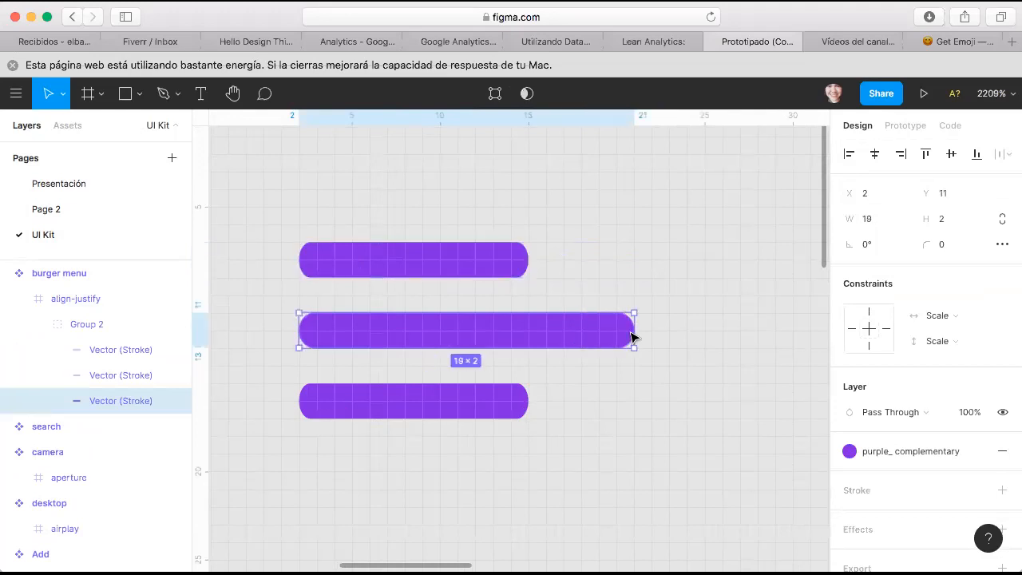
{"action": "scroll", "coordinate": [633, 335], "scroll_direction": "down", "scroll_amount": 5}
{"action": "left_click", "coordinate": [705, 327]}
{"action": "scroll", "coordinate": [706, 327], "scroll_direction": "down", "scroll_amount": 3}
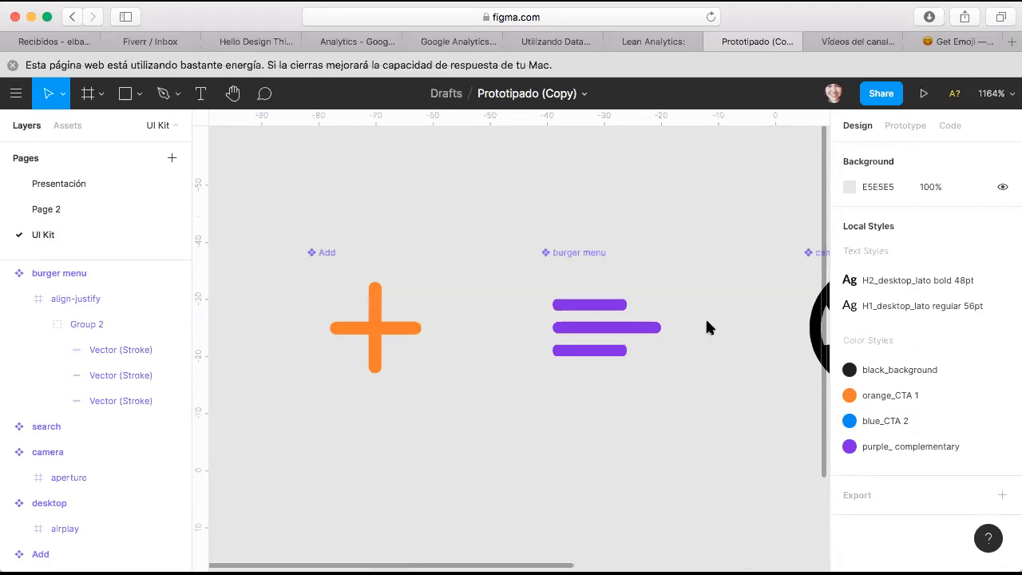
{"action": "left_click", "coordinate": [370, 360]}
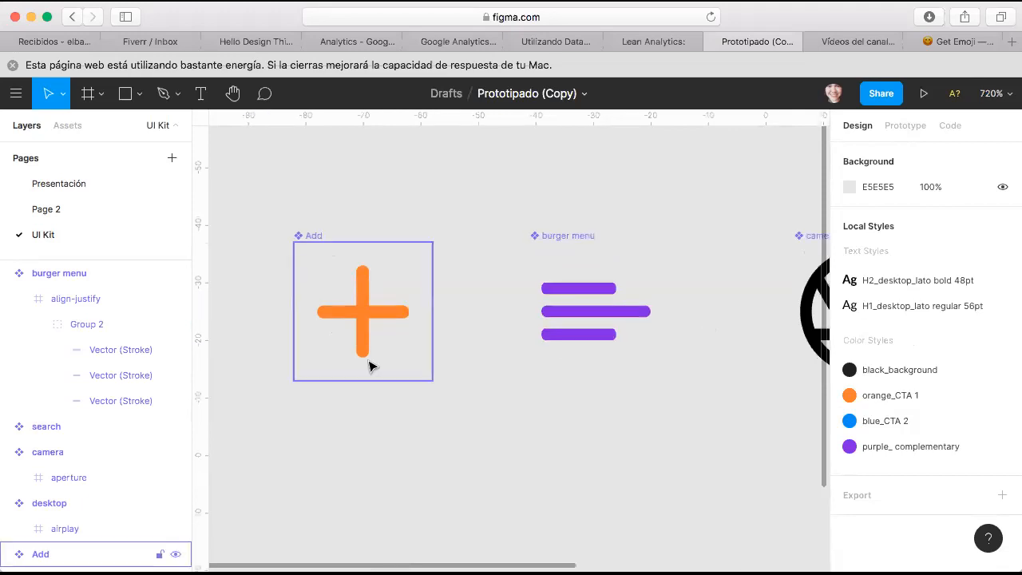
Check the bar shapes of both burger menu instances on Page 2 and return to the UI Kit page
{"action": "left_click", "coordinate": [37, 210]}
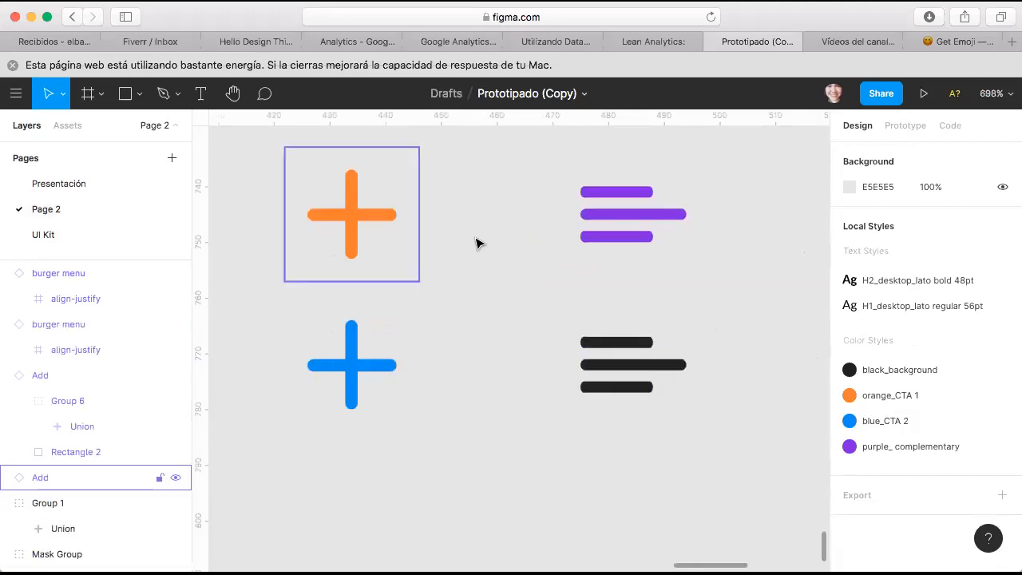
{"action": "left_click", "coordinate": [504, 277]}
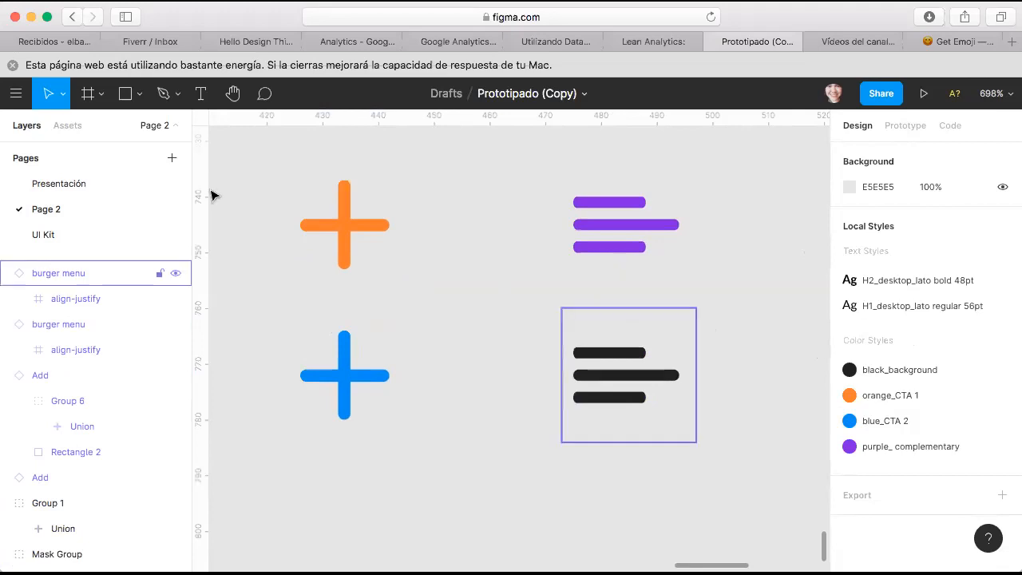
{"action": "left_click", "coordinate": [87, 231]}
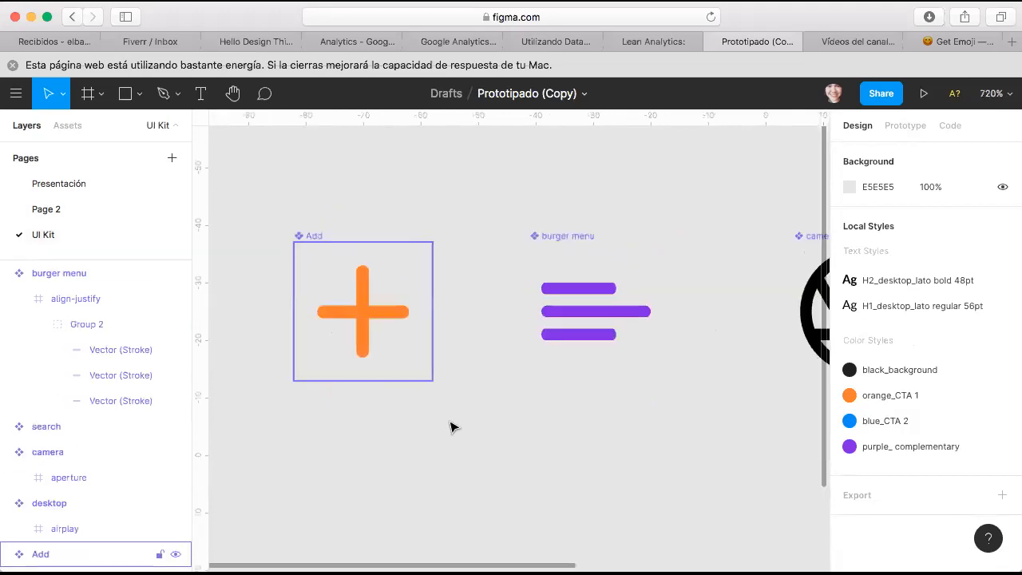
Duplicate the plus group of the Add main component and place the copy outside the component at about X -49, Y -13
{"action": "double_click", "coordinate": [360, 237]}
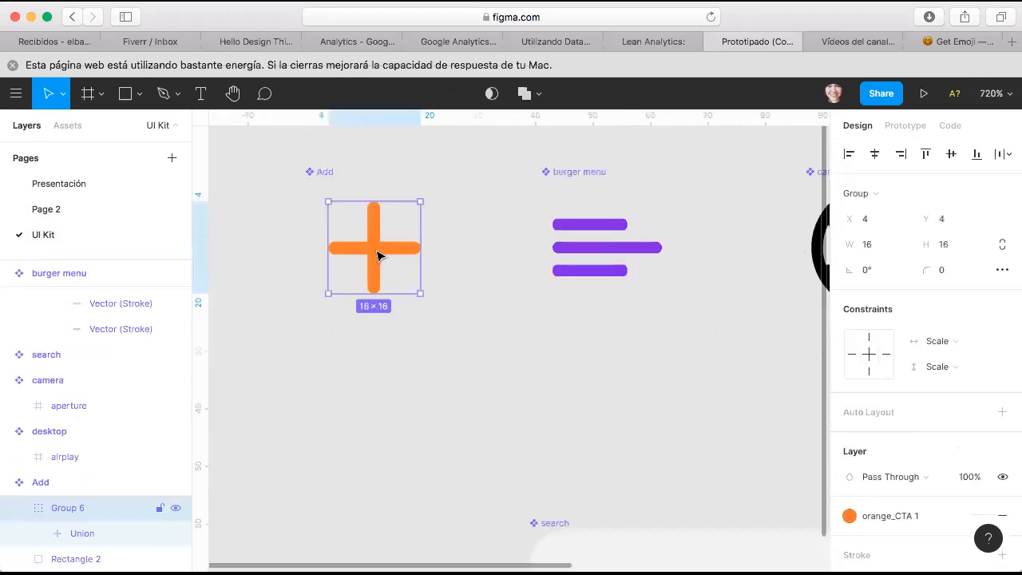
{"action": "left_click", "coordinate": [584, 411]}
{"action": "scroll", "coordinate": [584, 411], "scroll_direction": "down", "scroll_amount": 1}
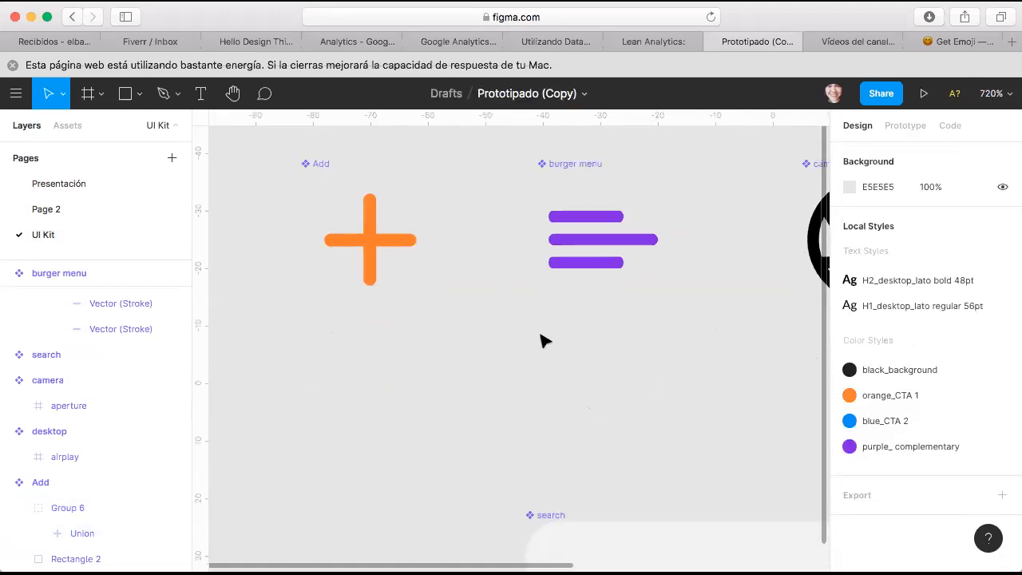
{"action": "key", "text": "super+v"}
{"action": "left_click_drag", "start_coordinate": [393, 253], "coordinate": [548, 359]}
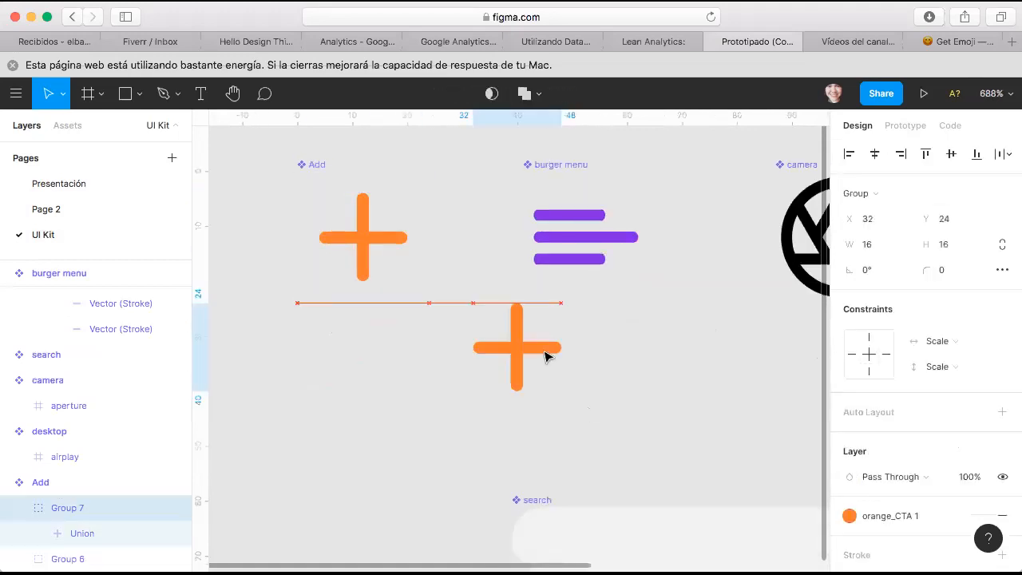
{"action": "scroll", "coordinate": [545, 356], "scroll_direction": "up", "scroll_amount": 3}
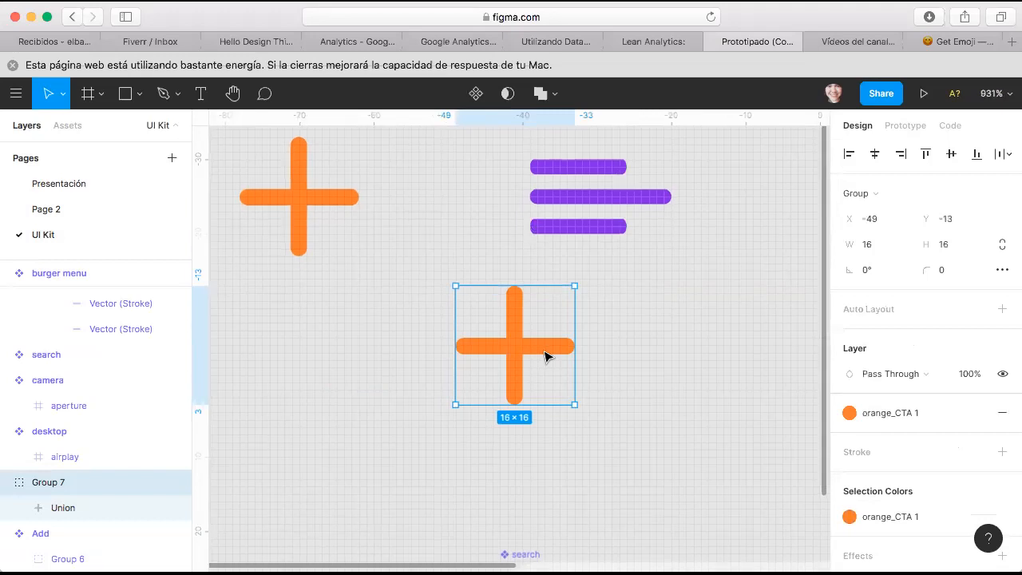
{"action": "scroll", "coordinate": [383, 247], "scroll_direction": "up", "scroll_amount": 2}
{"action": "scroll", "coordinate": [383, 247], "scroll_direction": "left", "scroll_amount": 3}
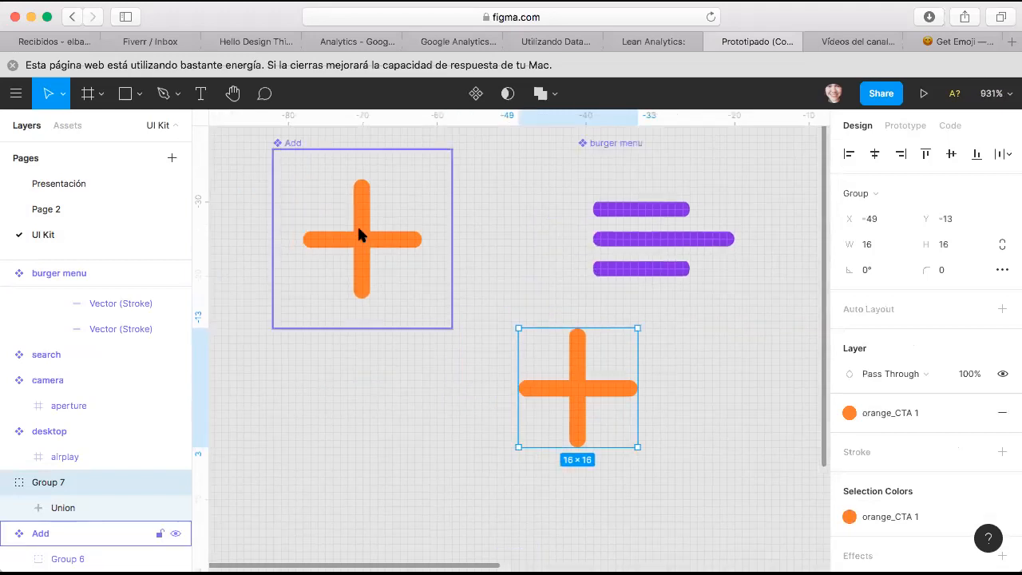
Select the plus group inside the Add component for comparison, and move the loose plus copy to about X -52, Y -15
{"action": "left_click", "coordinate": [359, 233]}
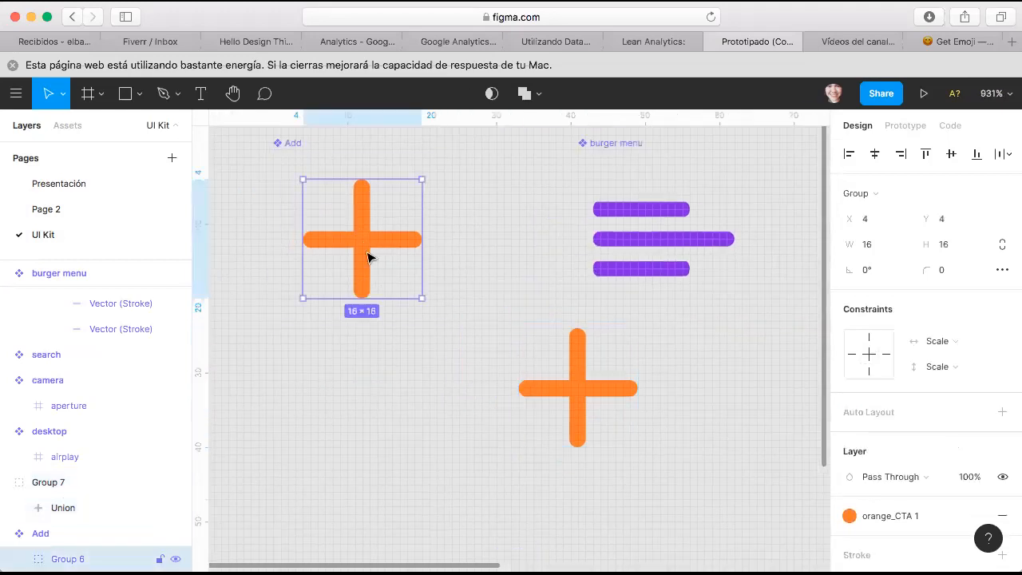
{"action": "left_click", "coordinate": [564, 355]}
{"action": "left_click", "coordinate": [583, 357]}
{"action": "left_click_drag", "start_coordinate": [583, 362], "coordinate": [559, 350]}
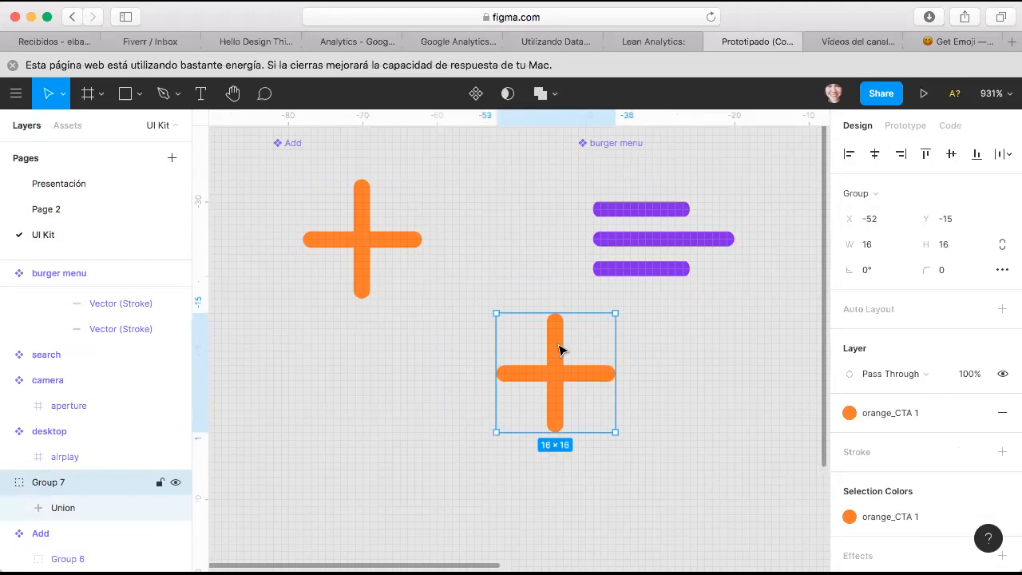
{"action": "scroll", "coordinate": [559, 350], "scroll_direction": "up", "scroll_amount": 1}
{"action": "scroll", "coordinate": [559, 350], "scroll_direction": "left", "scroll_amount": 1}
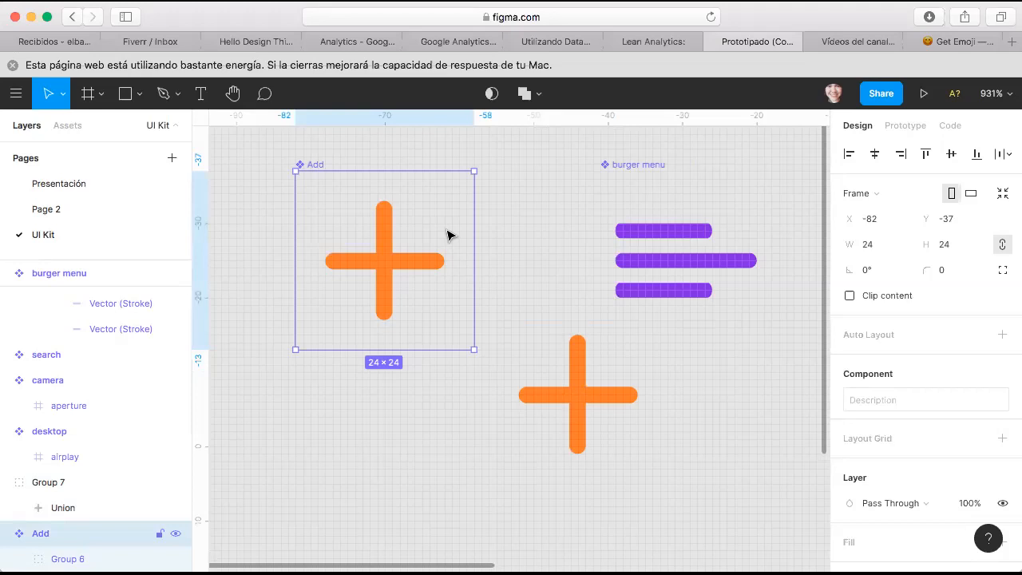
Compare the plus group inside the Add component with the loose plus group by selecting each in turn
{"action": "double_click", "coordinate": [397, 243]}
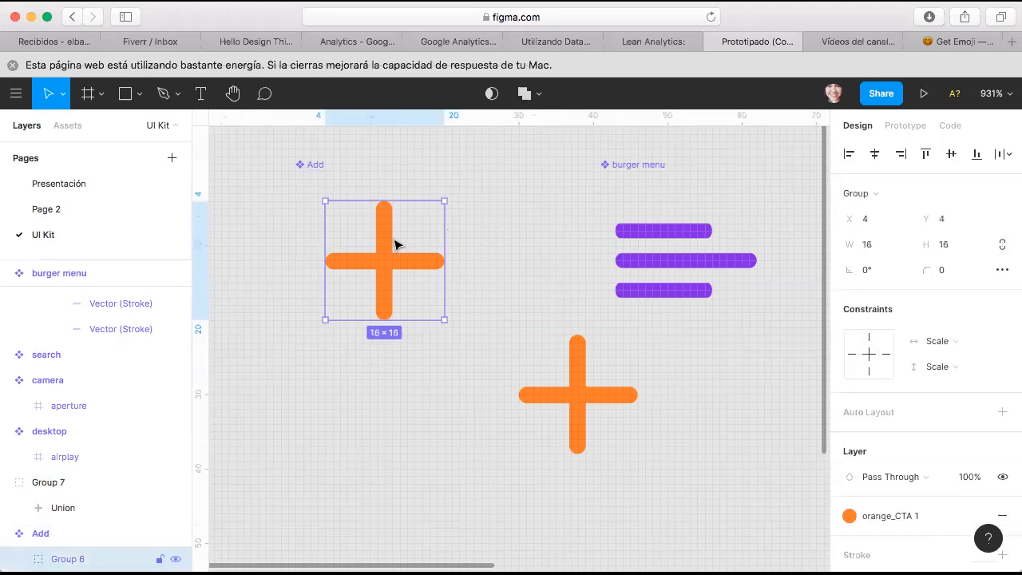
{"action": "left_click", "coordinate": [520, 243]}
{"action": "scroll", "coordinate": [523, 319], "scroll_direction": "right", "scroll_amount": 2}
{"action": "left_click", "coordinate": [518, 369]}
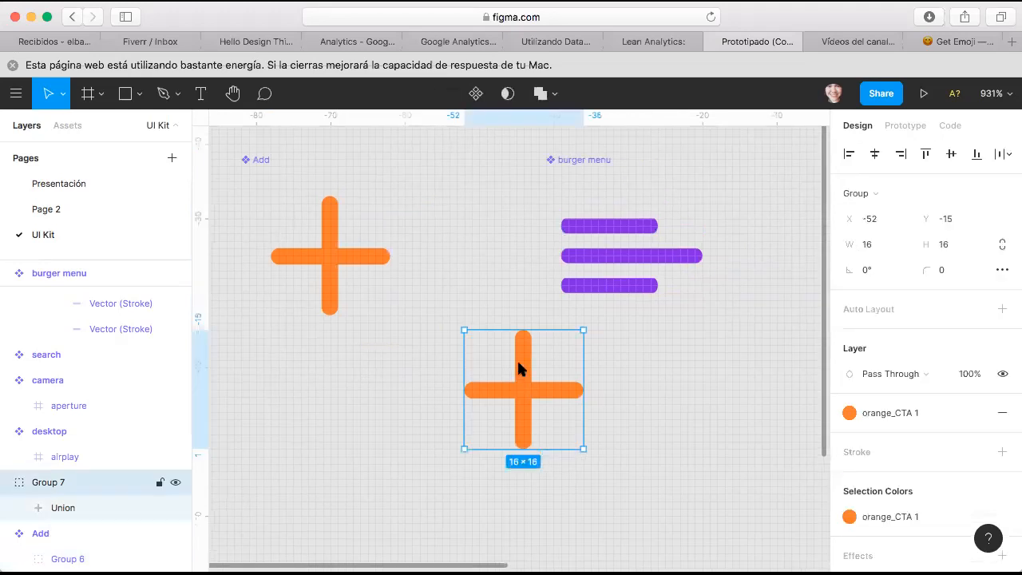
{"action": "scroll", "coordinate": [519, 368], "scroll_direction": "right", "scroll_amount": 2}
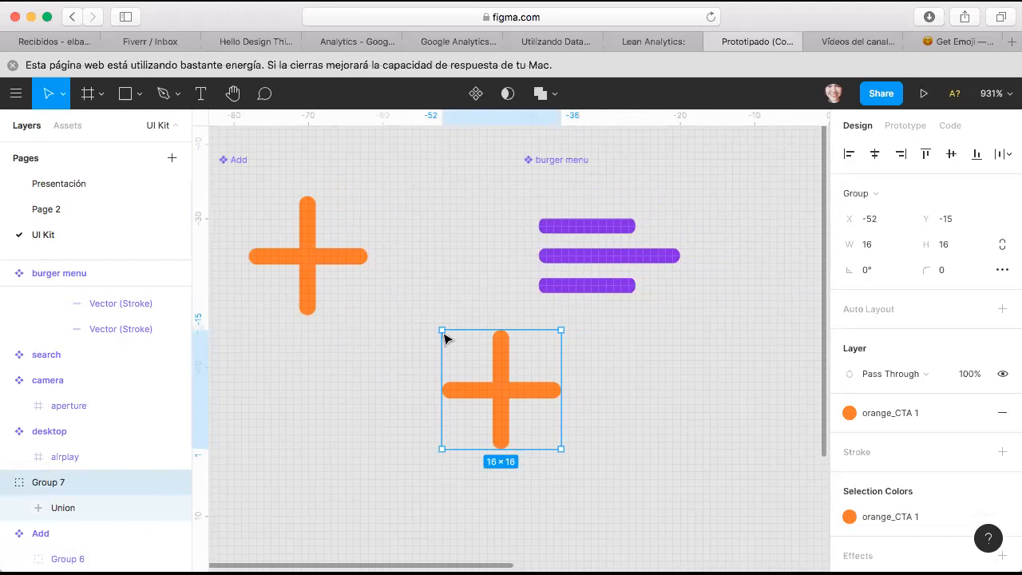
Try the purple_ complementary color style on the Add main component, and undo the color change
{"action": "key", "text": "Tab"}
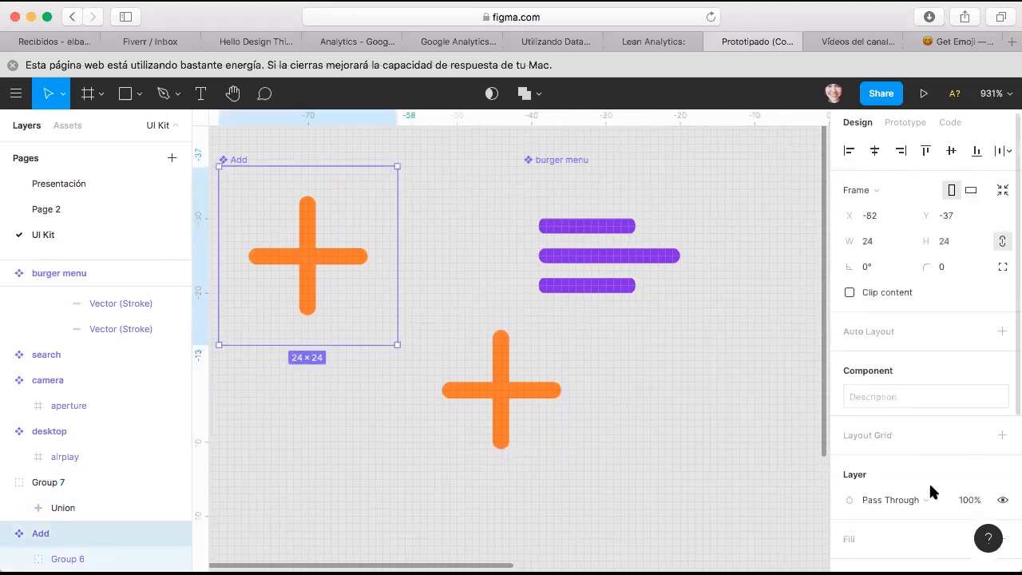
{"action": "scroll", "coordinate": [901, 481], "scroll_direction": "down", "scroll_amount": 4}
{"action": "left_click", "coordinate": [902, 481]}
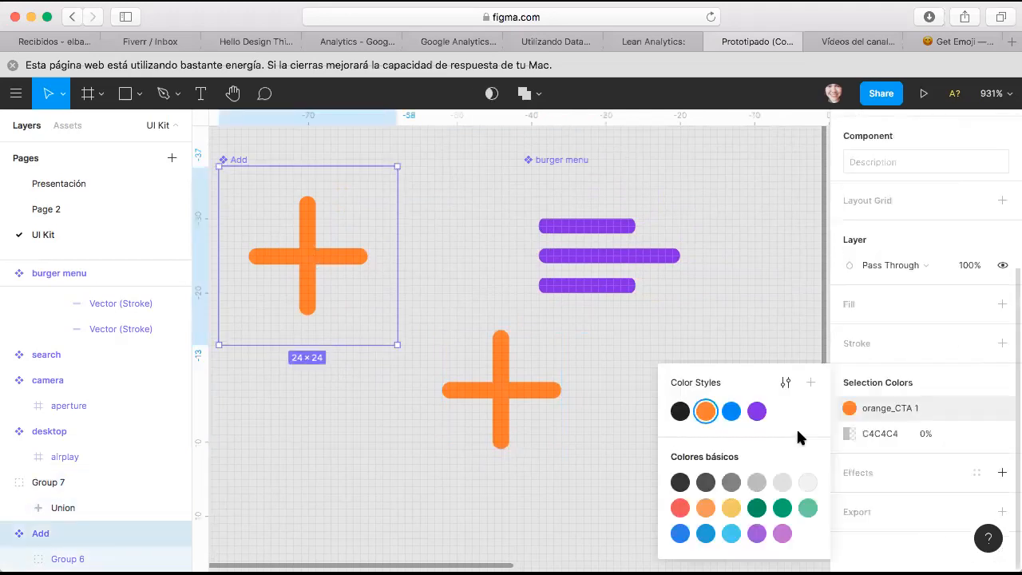
{"action": "left_click", "coordinate": [757, 411]}
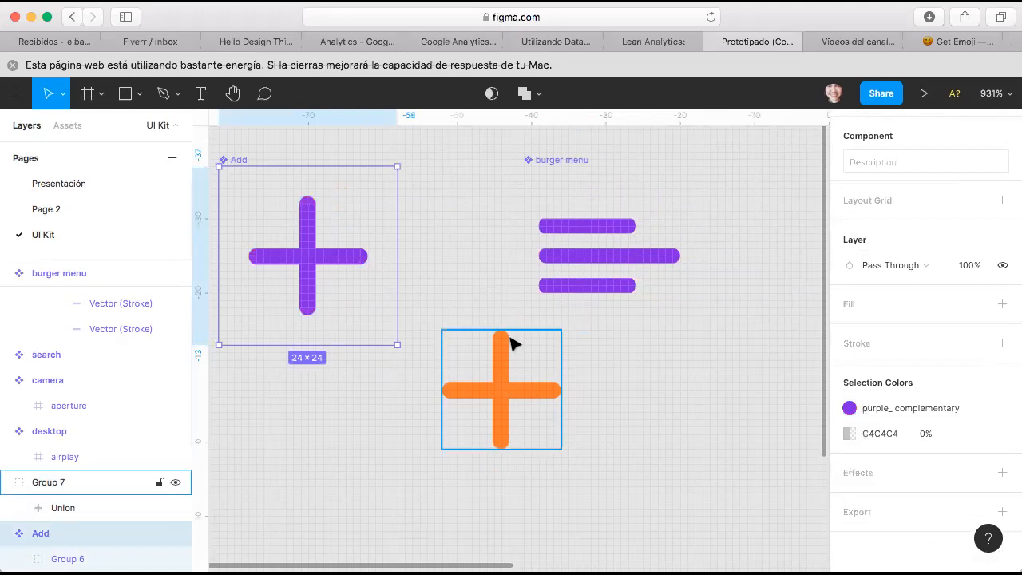
{"action": "key", "text": "super+z"}
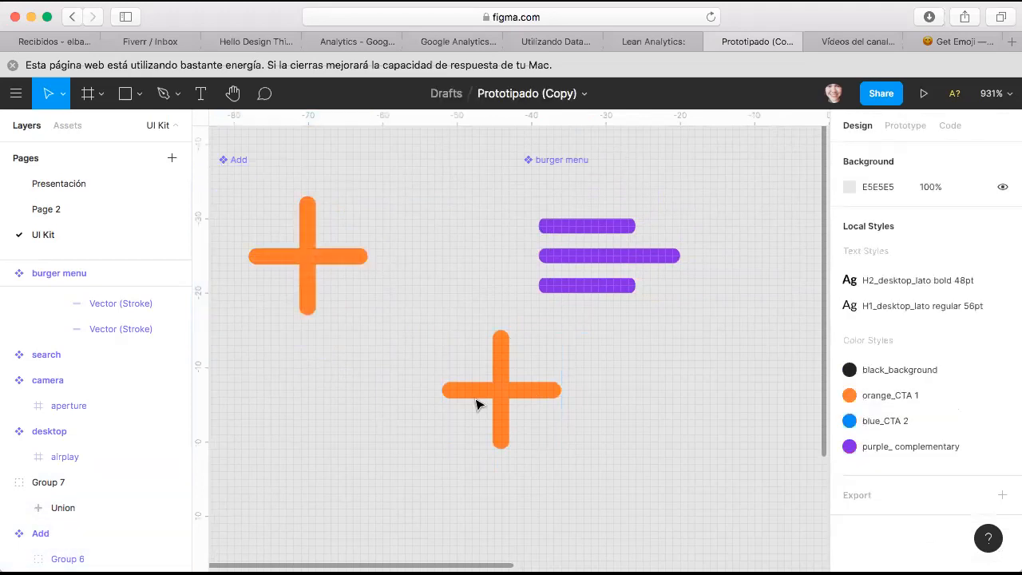
Move the loose plus group into the burger menu main component, placing it over the bars at about X 12, Y 11
{"action": "left_click", "coordinate": [539, 403]}
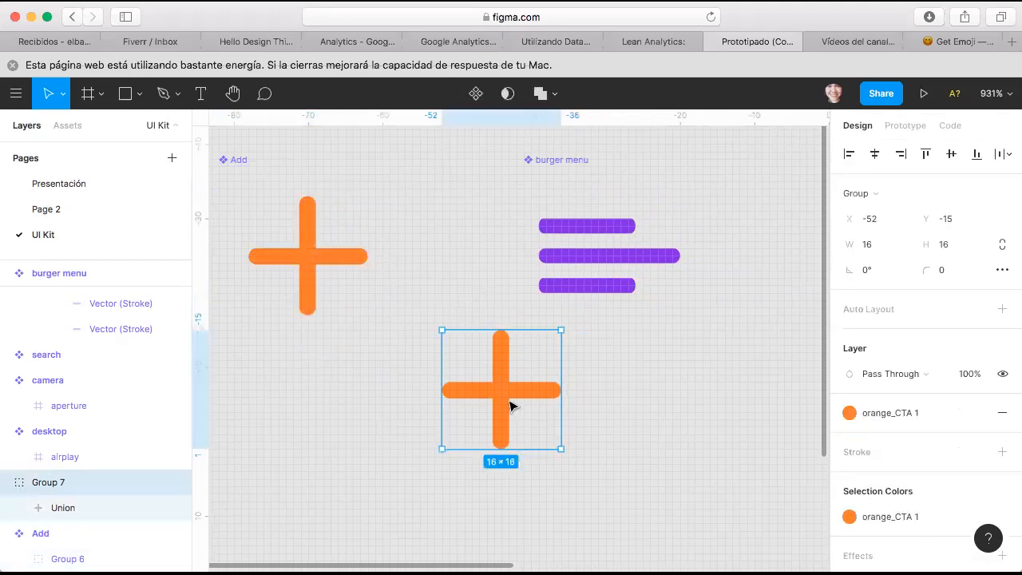
{"action": "left_click_drag", "start_coordinate": [503, 403], "coordinate": [553, 307]}
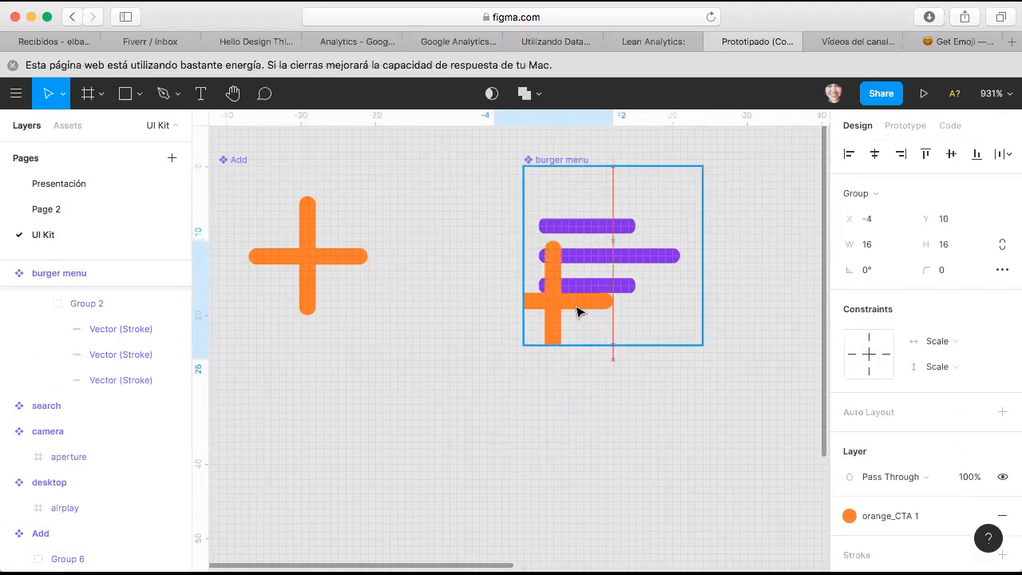
{"action": "key", "text": "Right"}
{"action": "left_click_drag", "start_coordinate": [628, 304], "coordinate": [659, 318]}
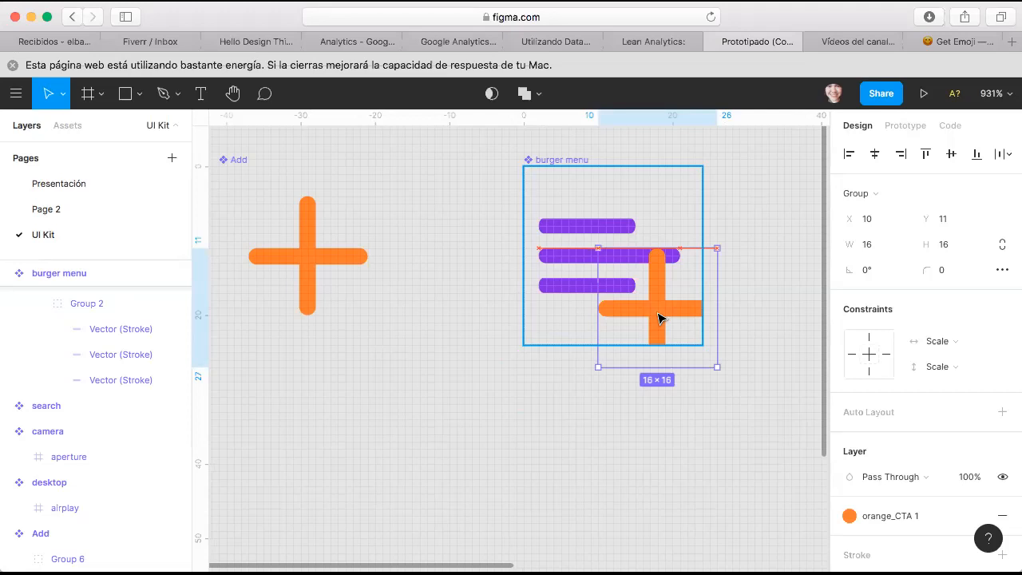
{"action": "left_click_drag", "start_coordinate": [658, 319], "coordinate": [675, 321]}
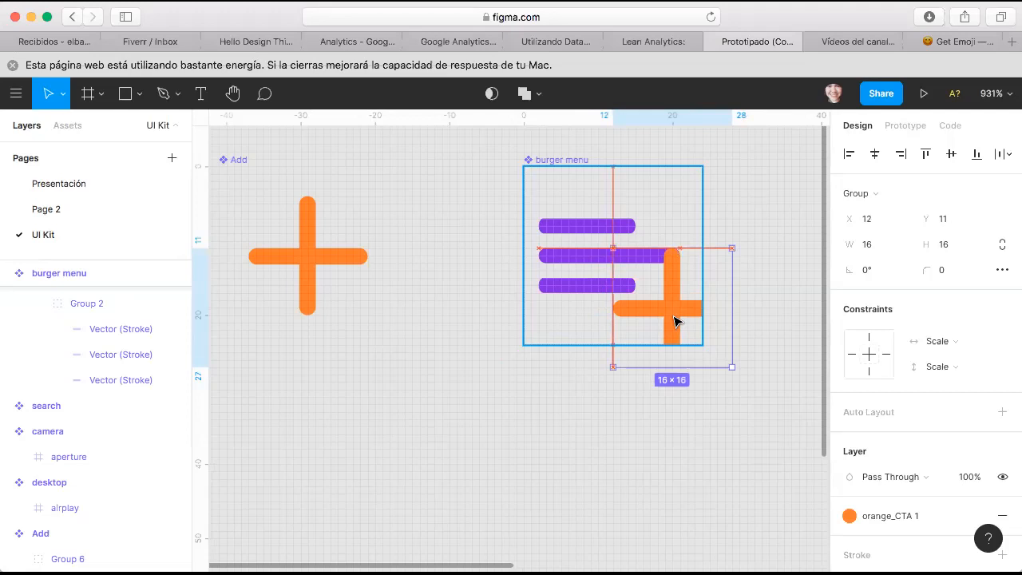
{"action": "mouse_move", "coordinate": [675, 322]}
{"action": "left_mouse_down"}
{"action": "mouse_move", "coordinate": [657, 322]}
{"action": "mouse_move", "coordinate": [675, 321]}
{"action": "left_mouse_up"}
{"action": "left_click_drag", "start_coordinate": [671, 322], "coordinate": [673, 321]}
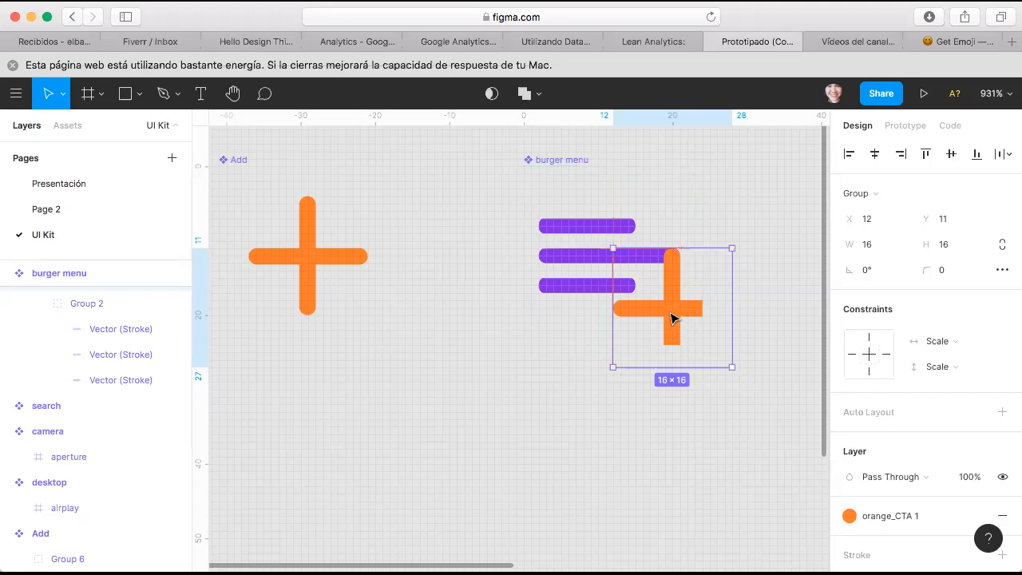
{"action": "left_click", "coordinate": [593, 383]}
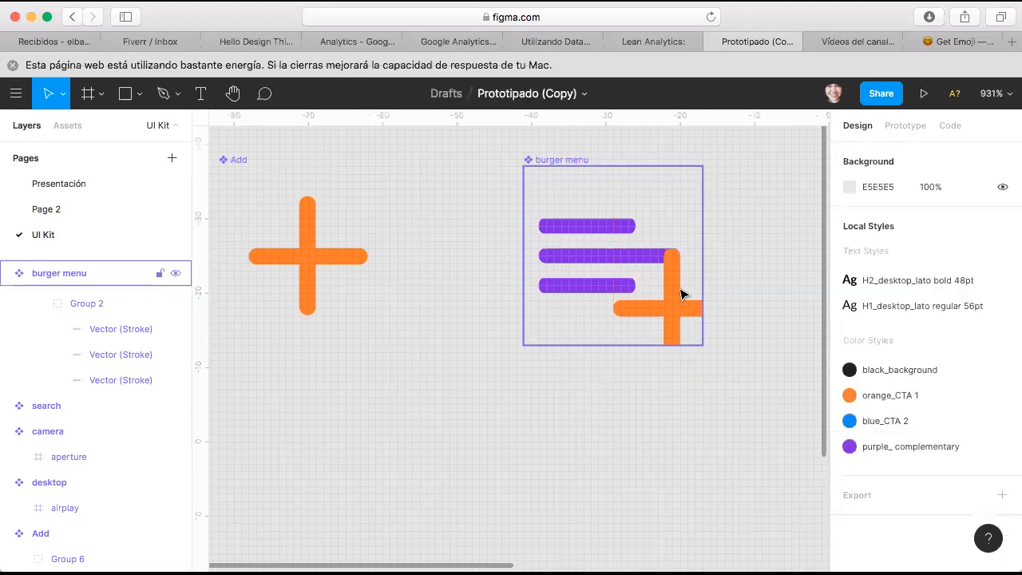
Check both burger menu instances on Page 2 for the added plus and return to the UI Kit page
{"action": "left_click", "coordinate": [63, 204]}
{"action": "scroll", "coordinate": [591, 264], "scroll_direction": "right", "scroll_amount": 1}
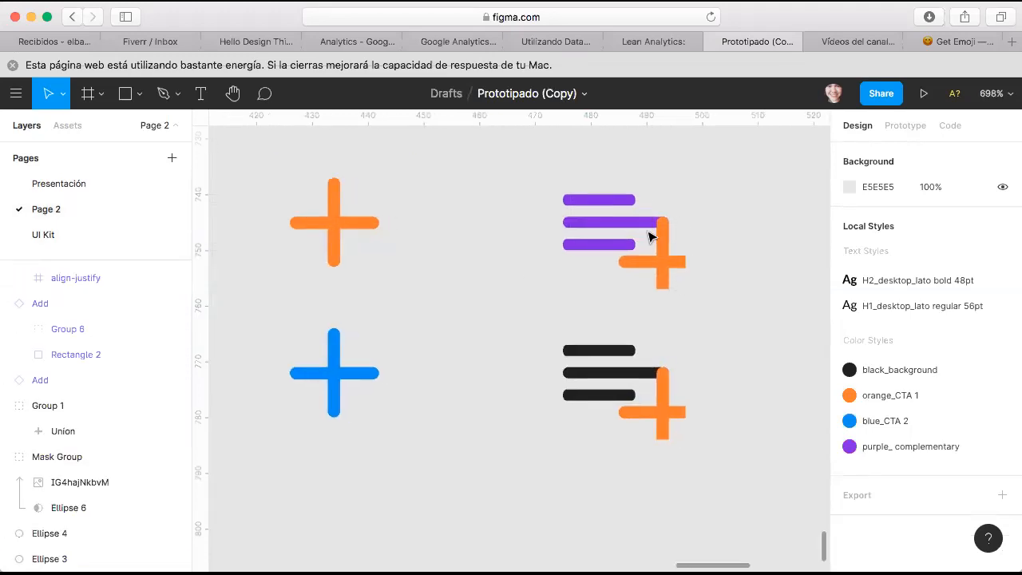
{"action": "left_click", "coordinate": [66, 237]}
Delete the plus group from the burger menu main component, and check its instances on Page 2 before returning to UI Kit
{"action": "double_click", "coordinate": [670, 303]}
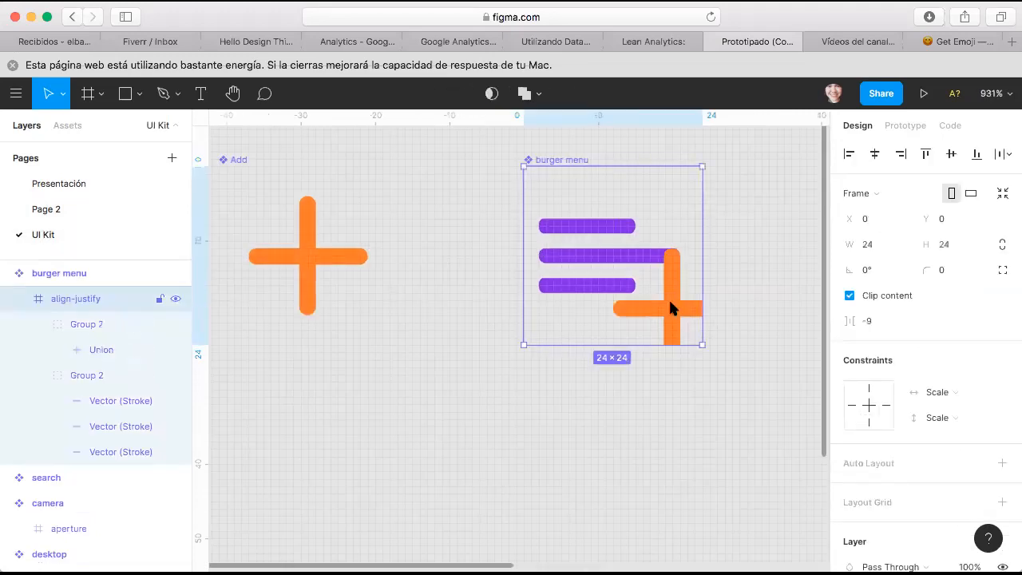
{"action": "double_click", "coordinate": [670, 303]}
{"action": "key", "text": "Delete"}
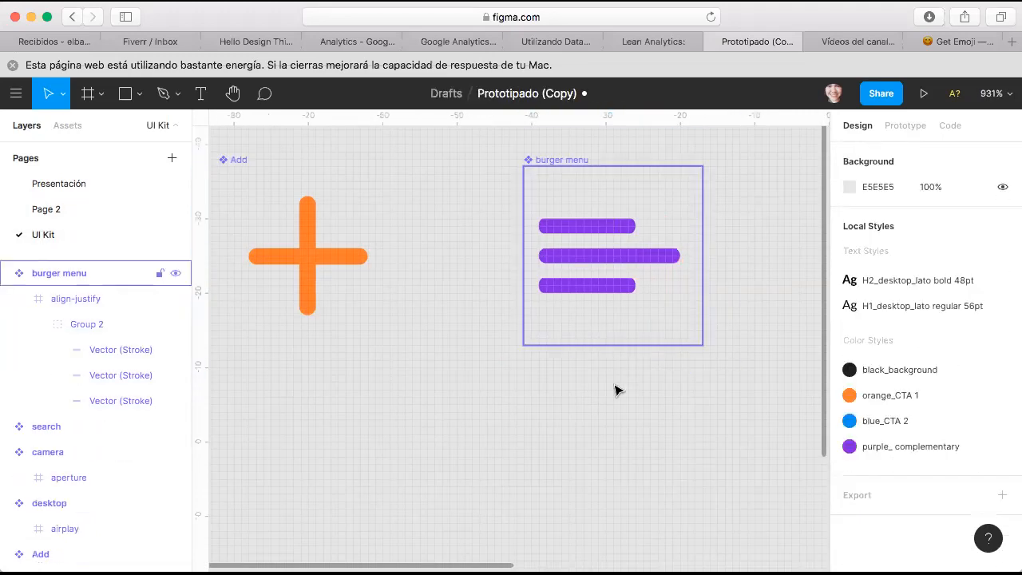
{"action": "left_click", "coordinate": [36, 210]}
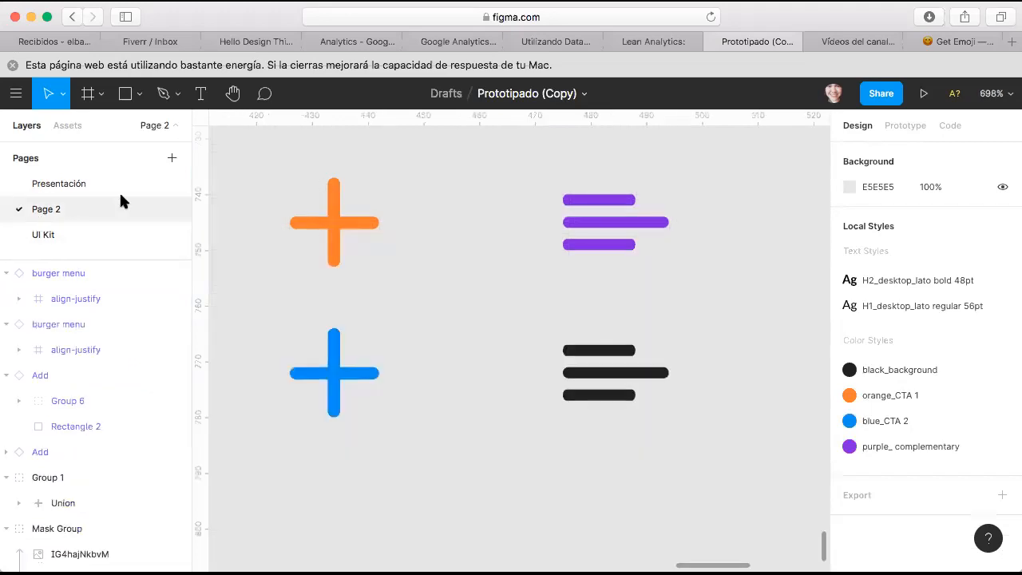
{"action": "left_click", "coordinate": [52, 234]}
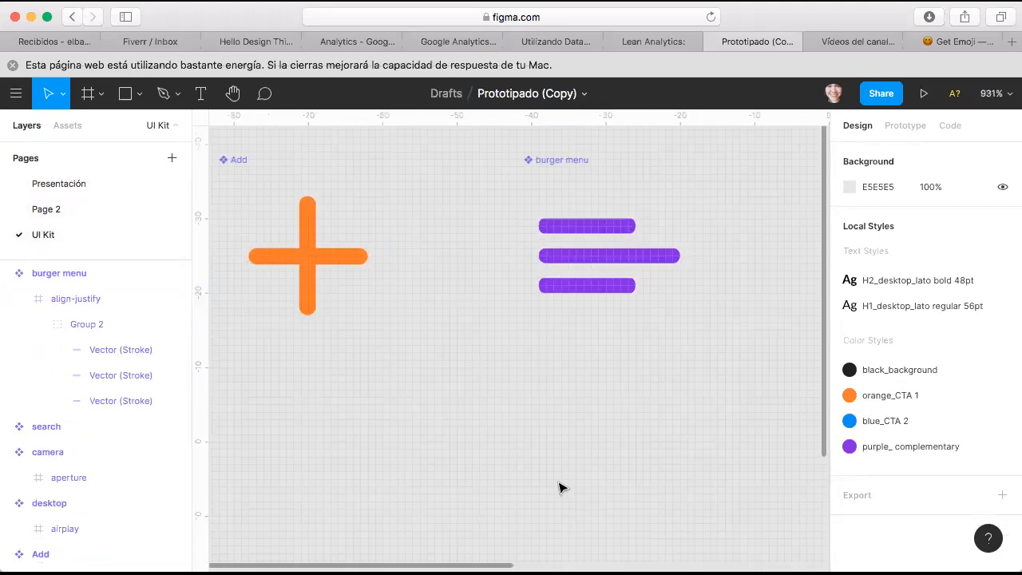
Move the search main component closer beneath the burger menu and camera components, to about X -41, Y 0, and deselect it
{"action": "scroll", "coordinate": [559, 482], "scroll_direction": "down", "scroll_amount": 2}
{"action": "scroll", "coordinate": [559, 482], "scroll_direction": "down", "scroll_amount": 4}
{"action": "scroll", "coordinate": [559, 487], "scroll_direction": "down", "scroll_amount": 3}
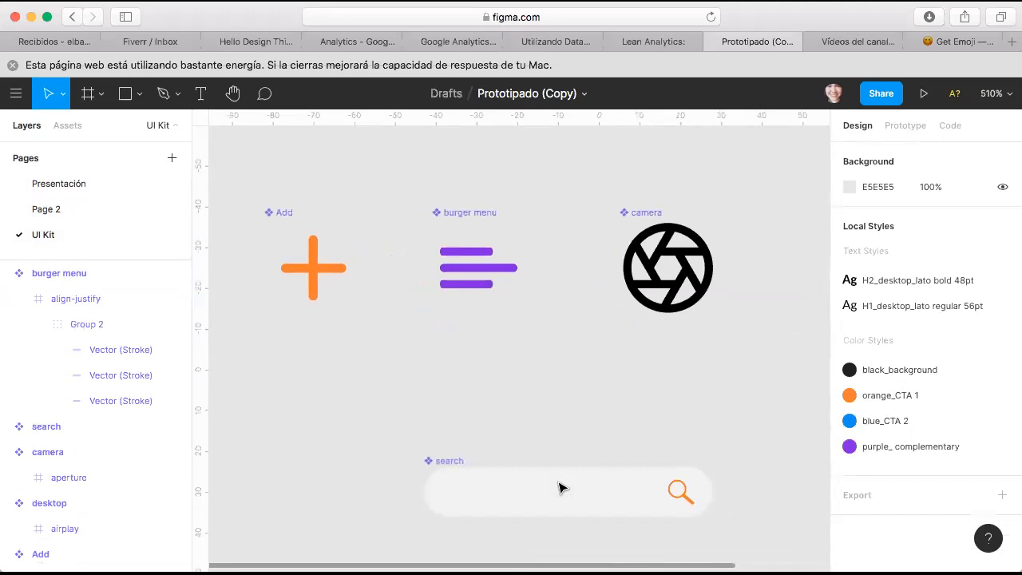
{"action": "scroll", "coordinate": [559, 487], "scroll_direction": "down", "scroll_amount": 2}
{"action": "scroll", "coordinate": [559, 488], "scroll_direction": "right", "scroll_amount": 3}
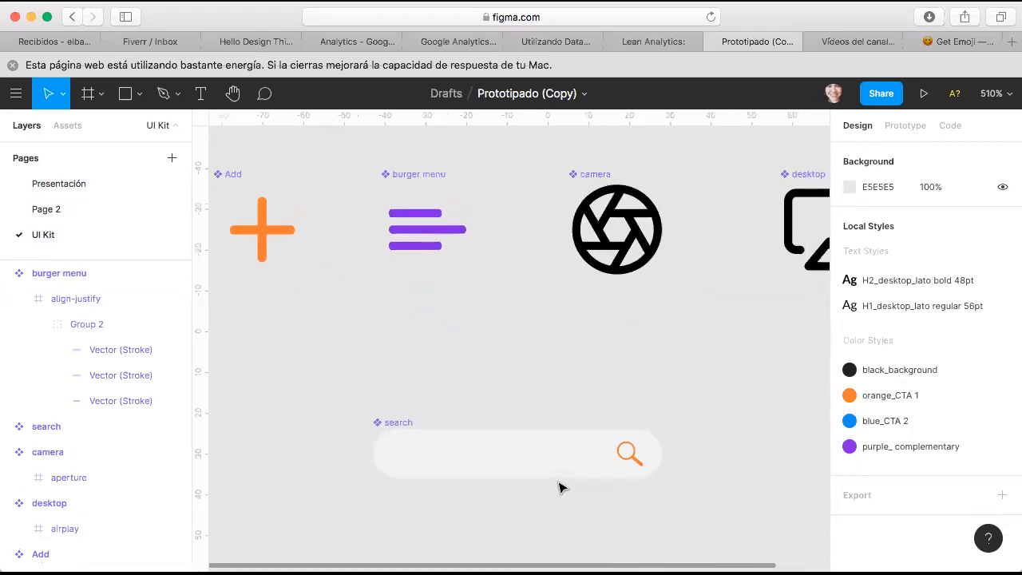
{"action": "scroll", "coordinate": [566, 359], "scroll_direction": "down", "scroll_amount": 3}
{"action": "scroll", "coordinate": [566, 359], "scroll_direction": "right", "scroll_amount": 2}
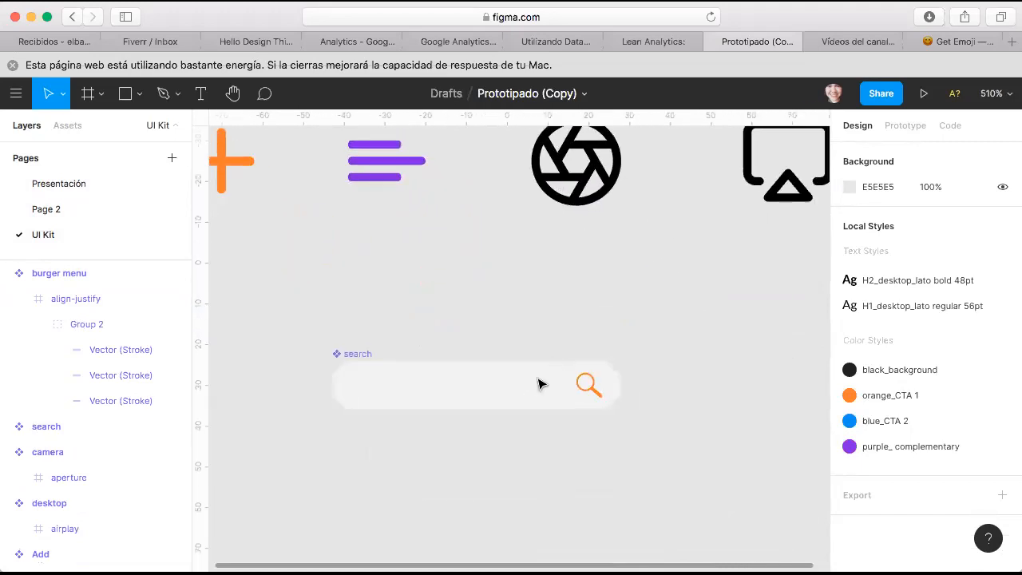
{"action": "left_click_drag", "start_coordinate": [482, 404], "coordinate": [502, 304]}
{"action": "scroll", "coordinate": [502, 308], "scroll_direction": "up", "scroll_amount": 3}
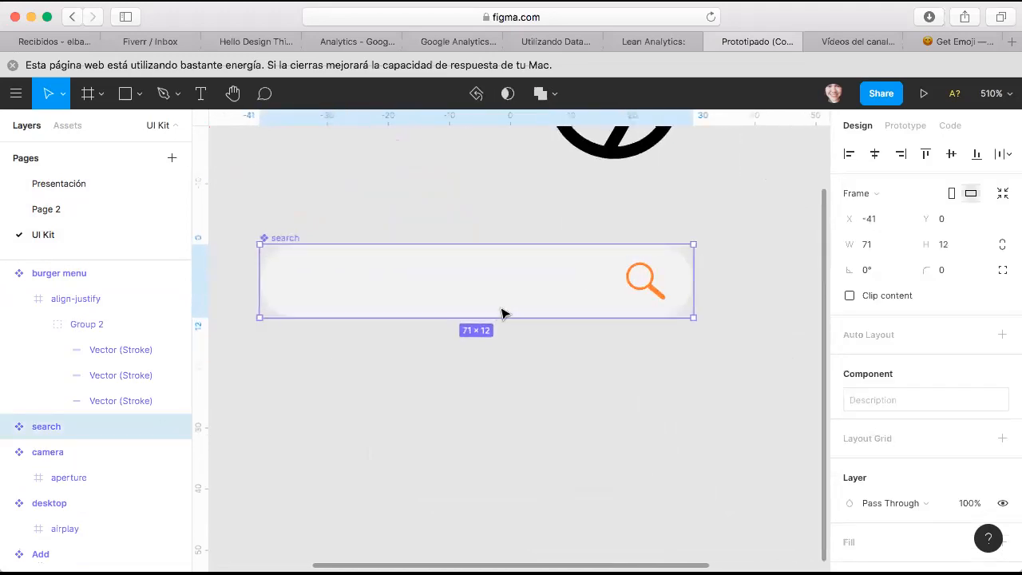
{"action": "scroll", "coordinate": [504, 321], "scroll_direction": "up", "scroll_amount": 3}
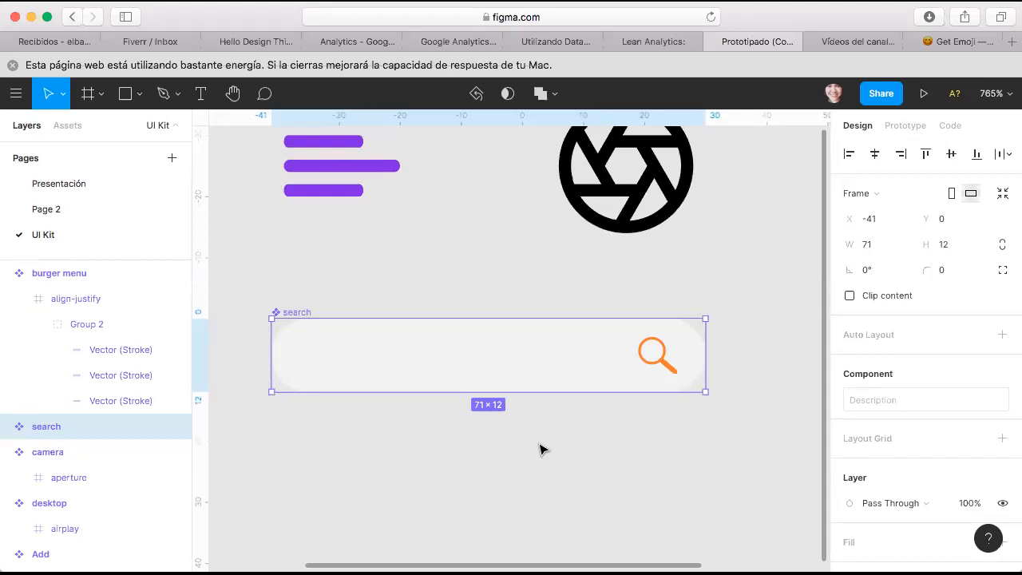
{"action": "scroll", "coordinate": [541, 447], "scroll_direction": "down", "scroll_amount": 1}
{"action": "scroll", "coordinate": [542, 446], "scroll_direction": "down", "scroll_amount": 4}
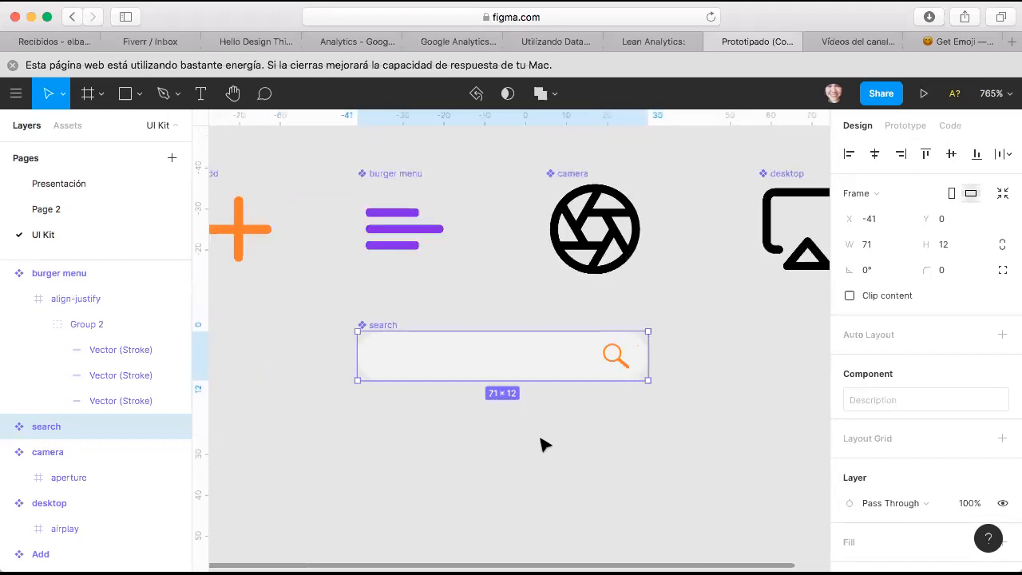
{"action": "scroll", "coordinate": [550, 413], "scroll_direction": "up", "scroll_amount": 2}
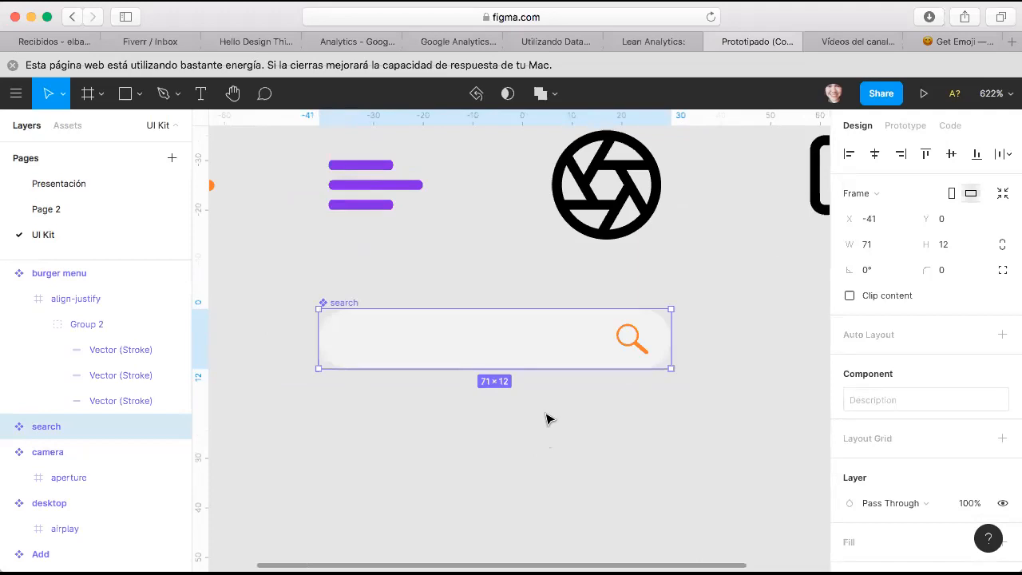
{"action": "left_click", "coordinate": [546, 418]}
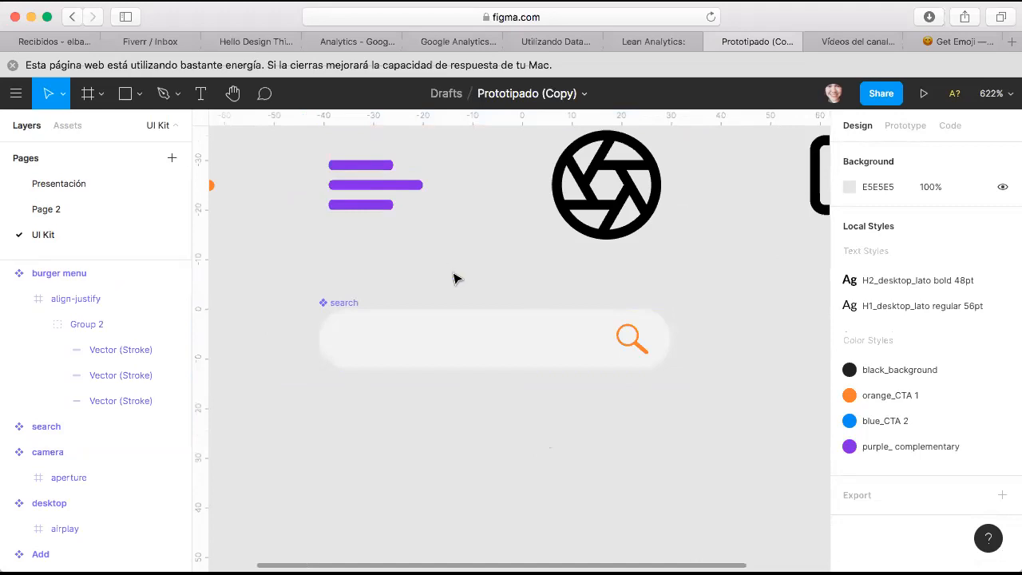
{"action": "scroll", "coordinate": [454, 278], "scroll_direction": "up", "scroll_amount": 3}
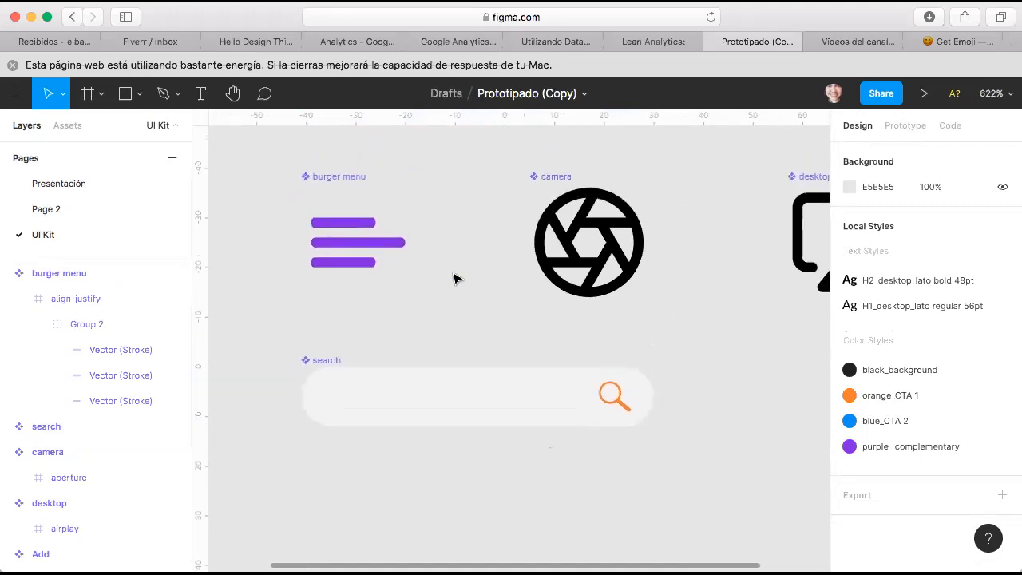